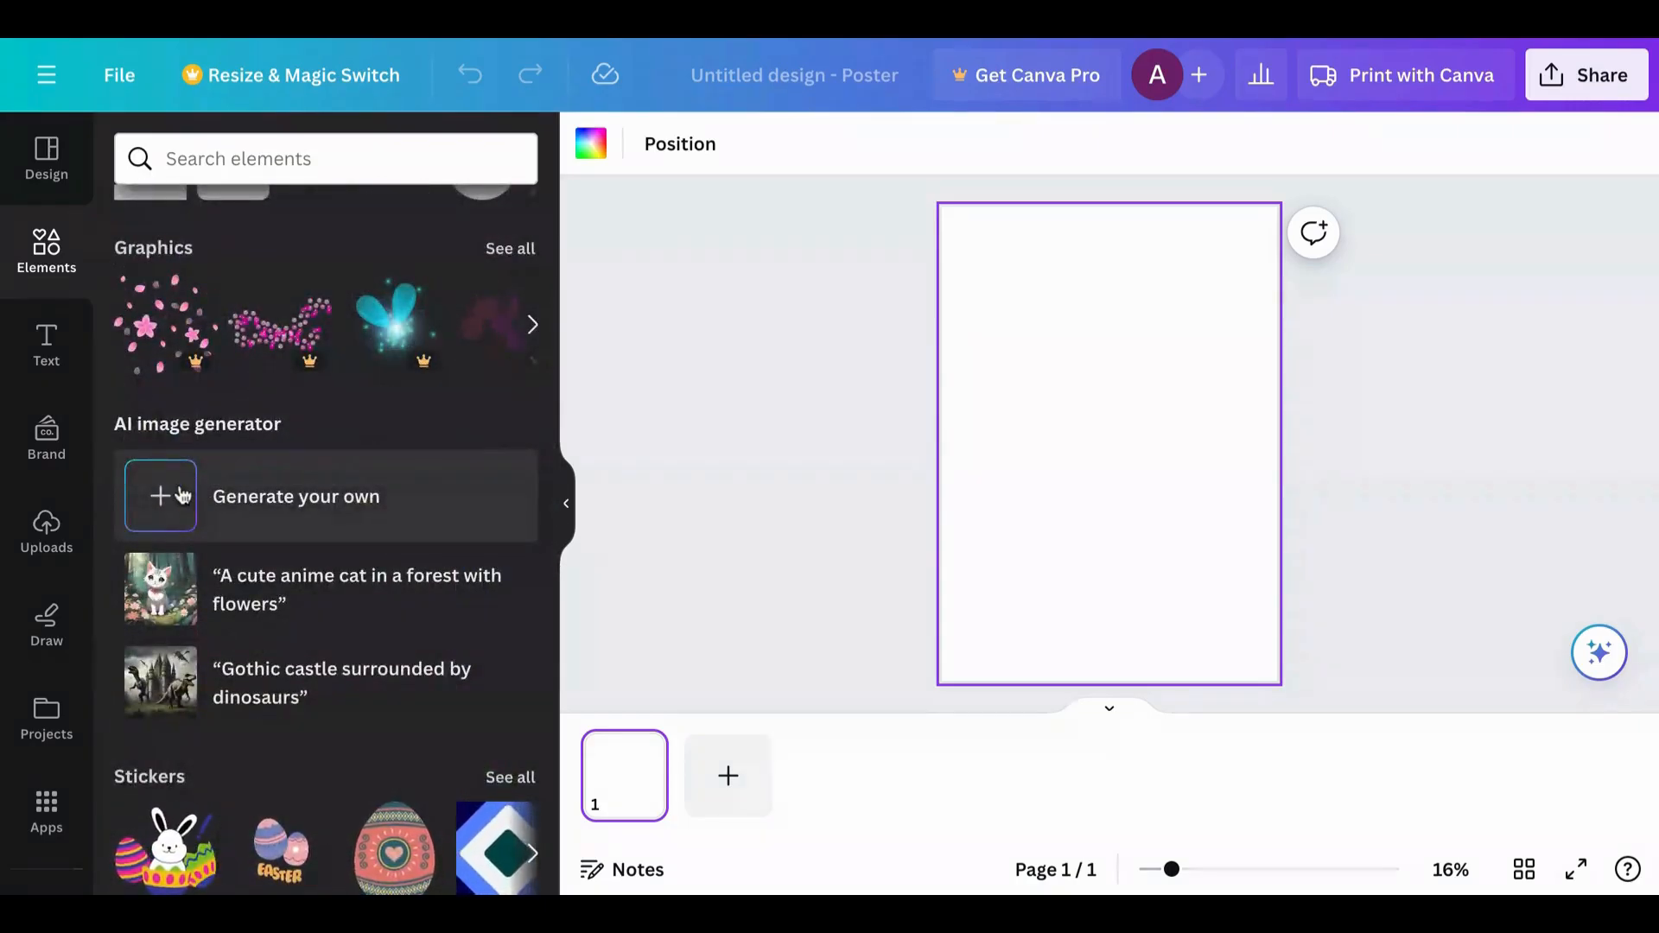
Generate AI images of "a haunted mansion surrounded by spooky trees on a moonlit night" in the Dreamy style with a Portrait aspect ratio
left_click(177, 494)
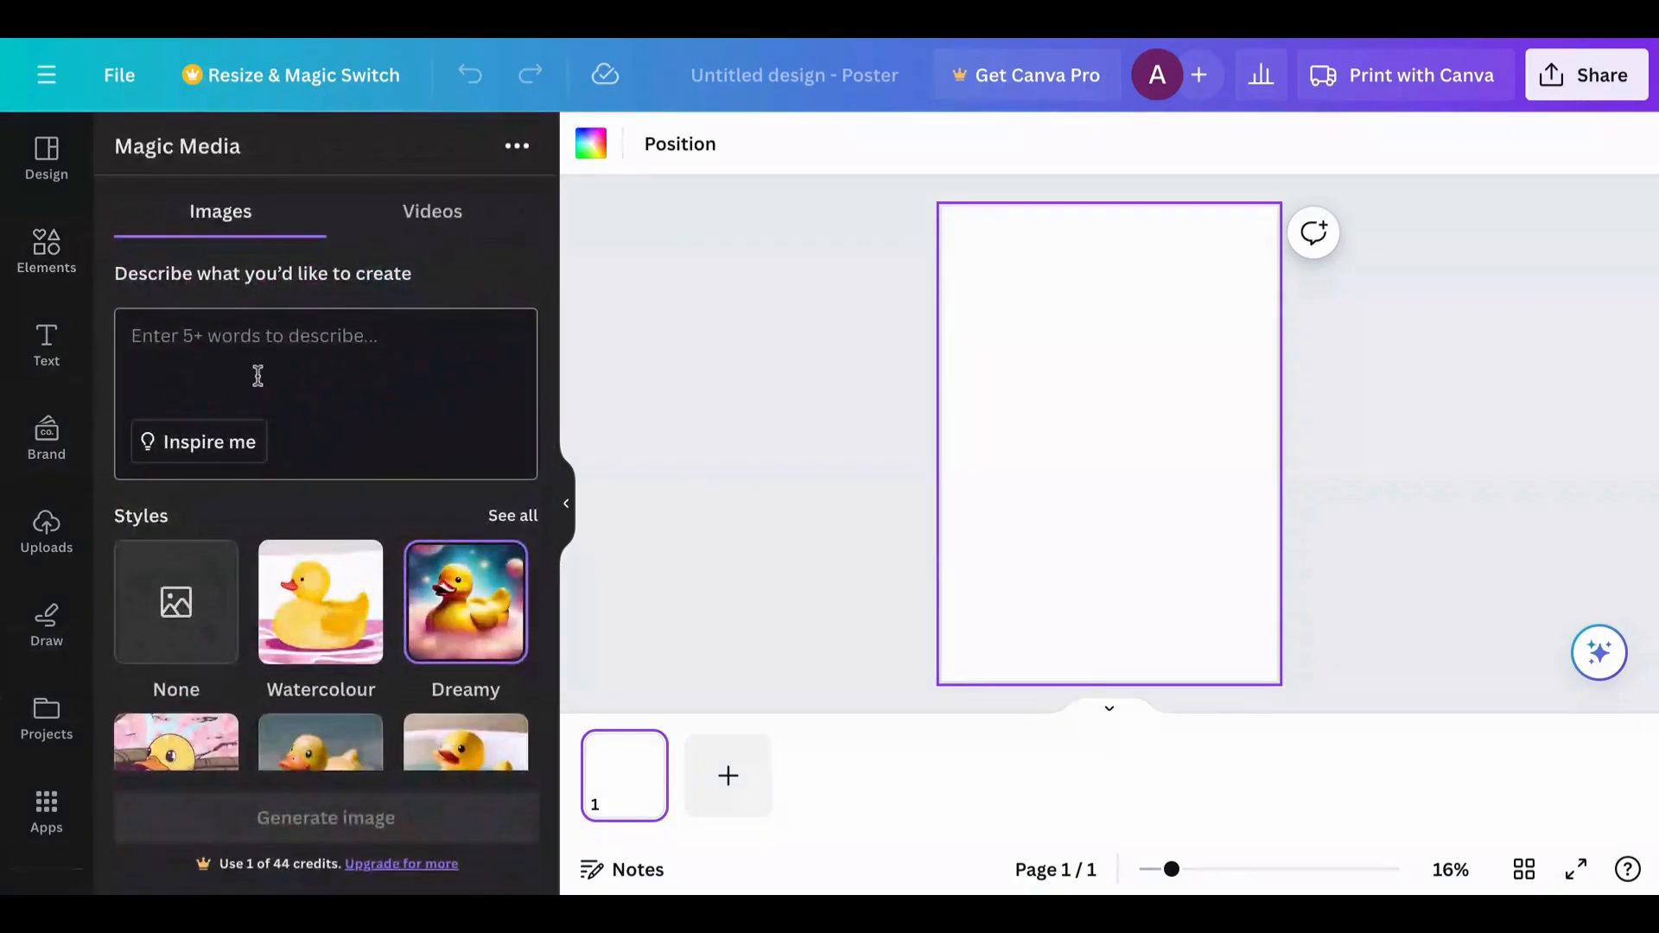
type("a haunted mansion surrounded by spooky trees on a moonlit night")
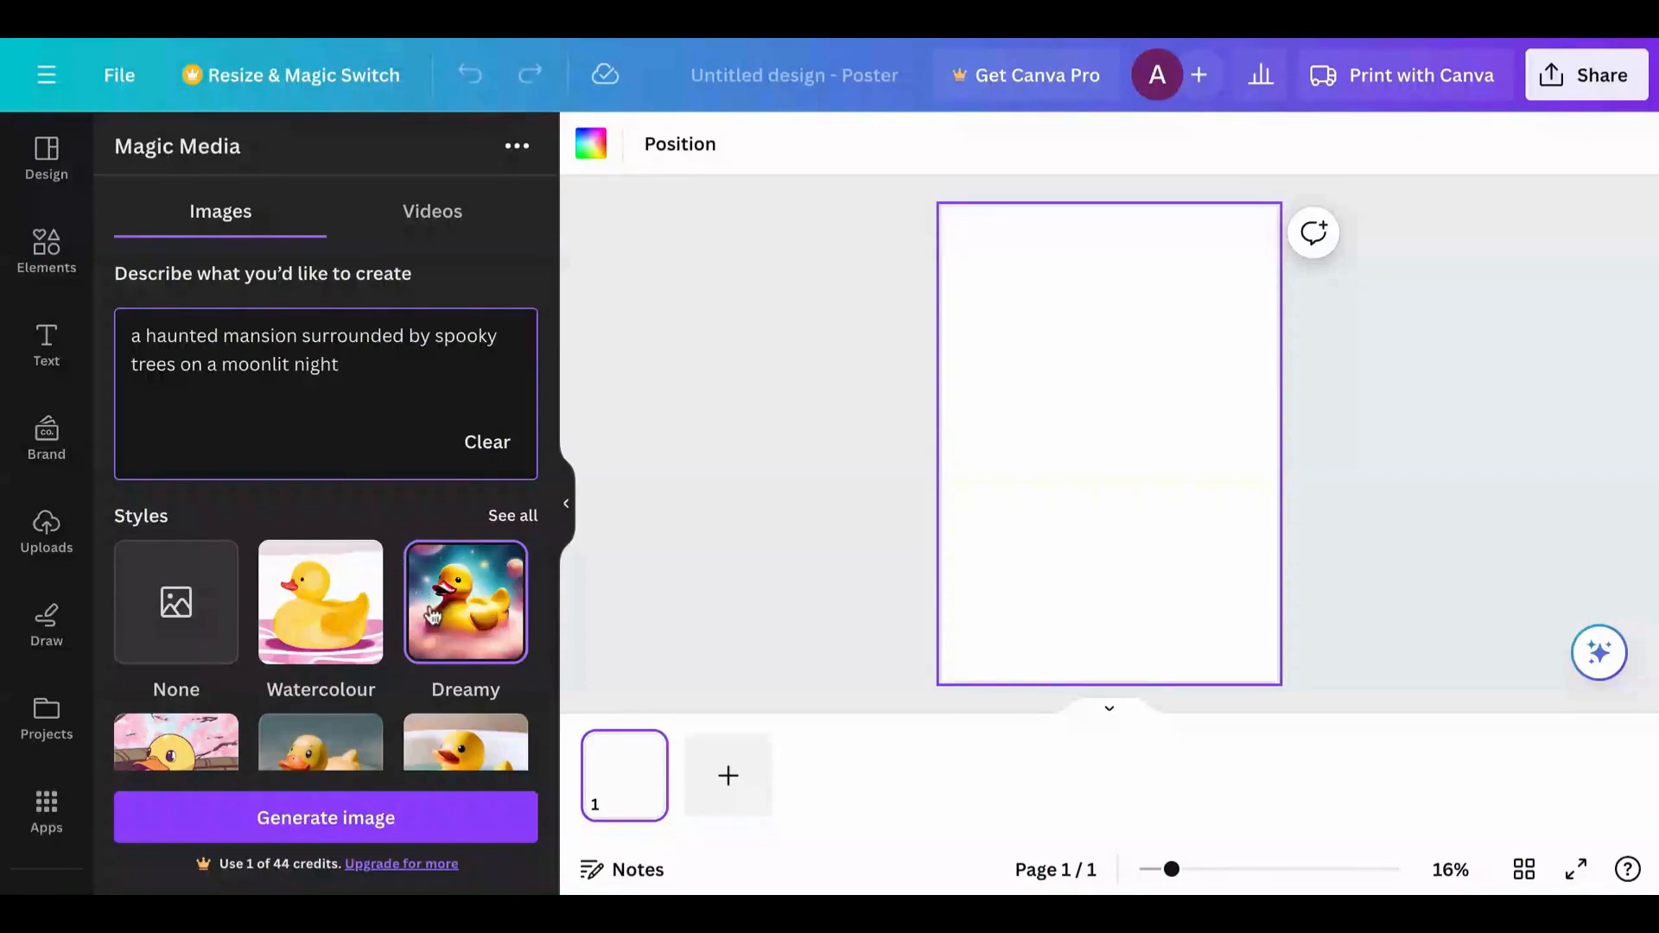
left_click(475, 638)
scroll(475, 638, "down", 4)
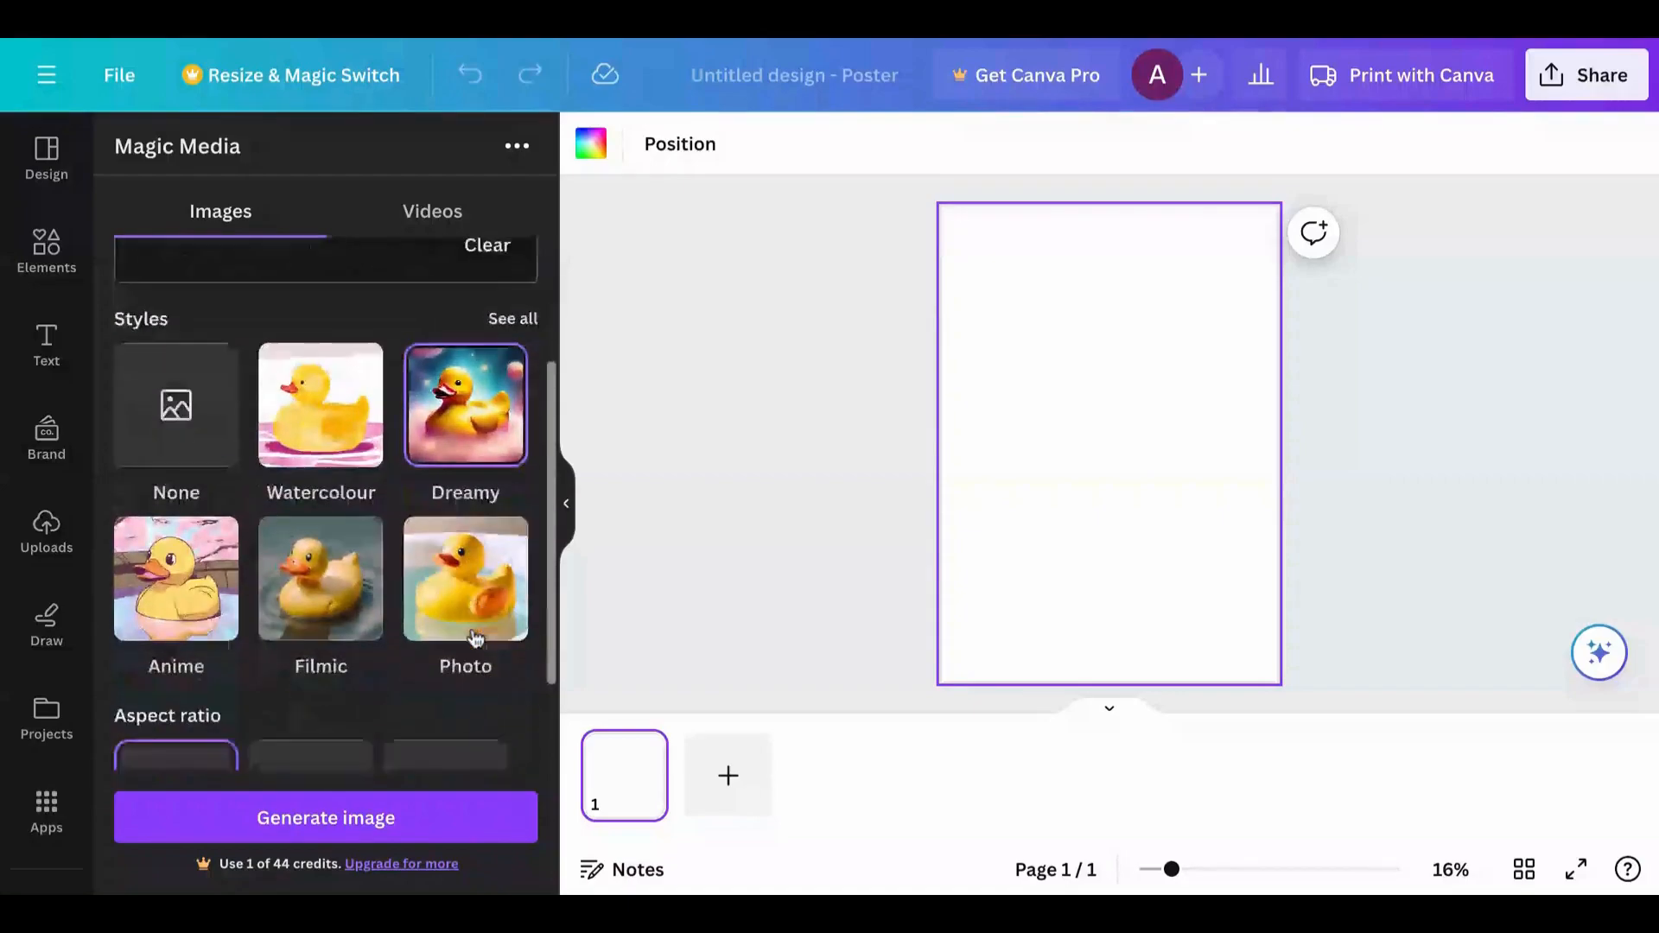
left_click(464, 673)
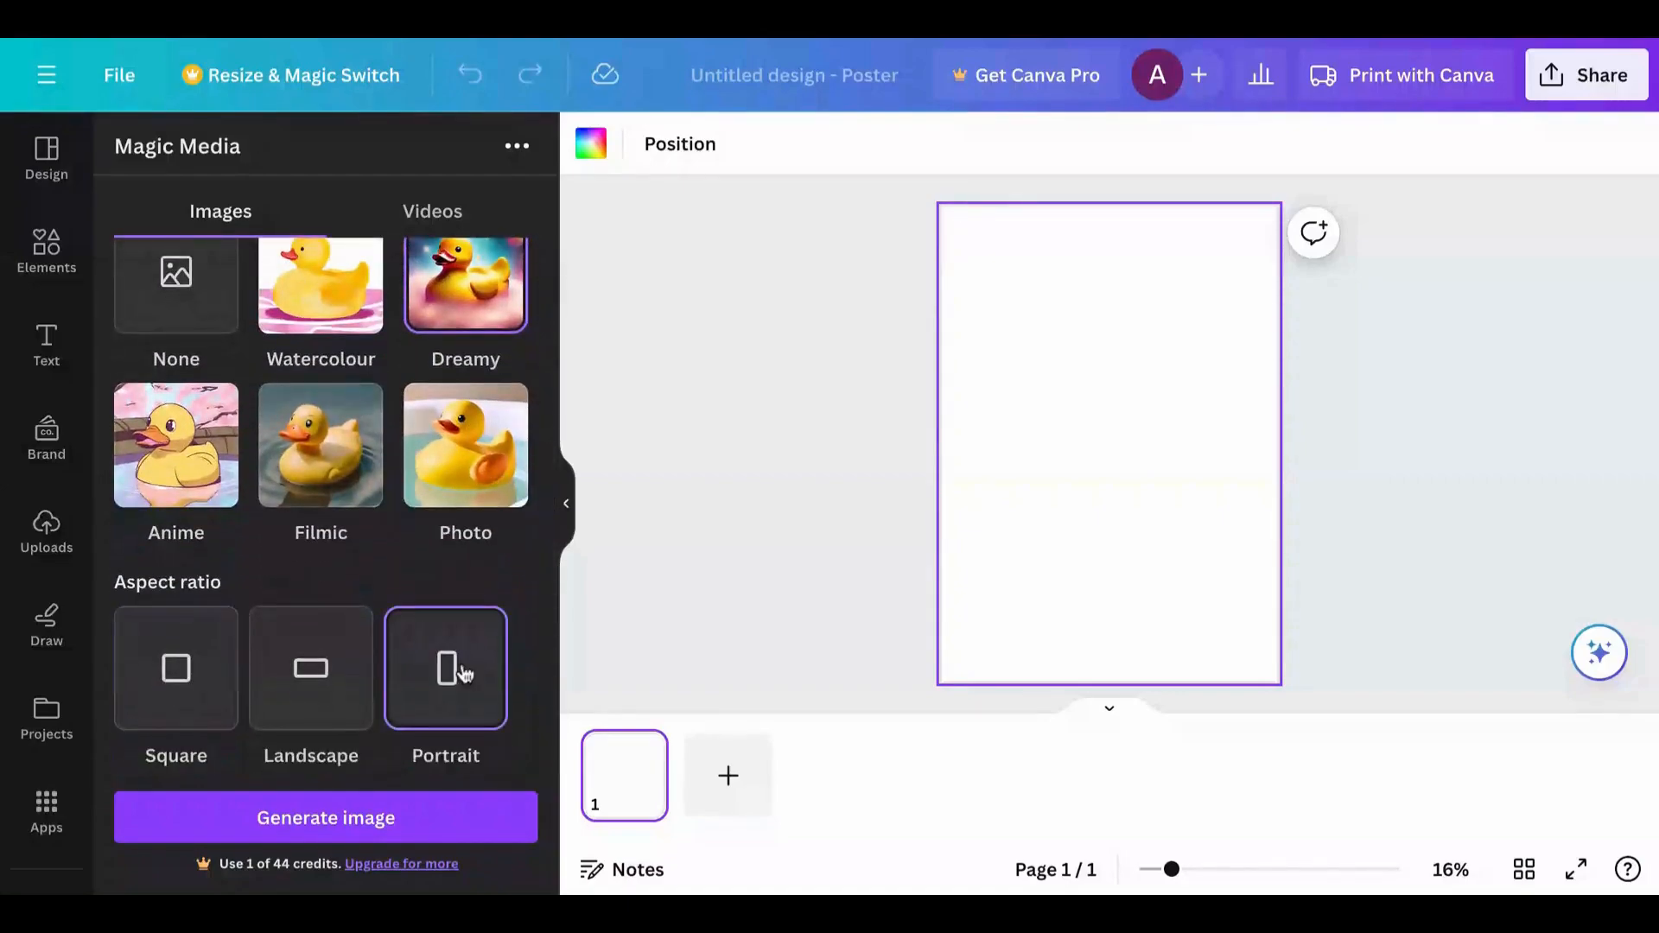
left_click(351, 821)
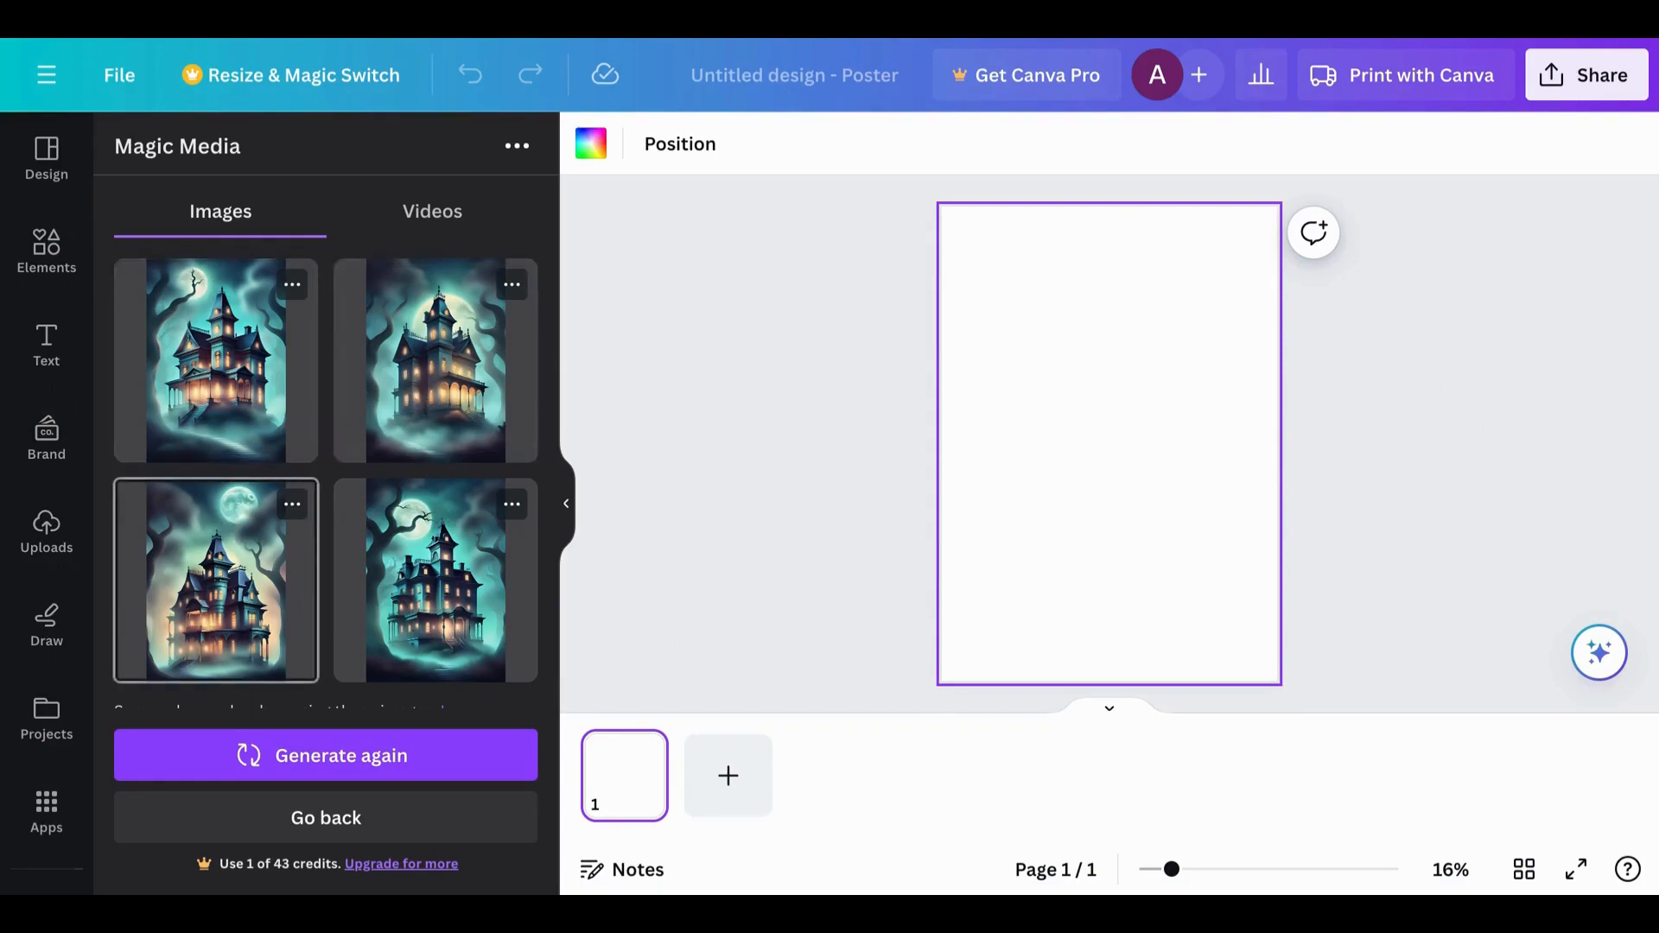
Try the first generated mansion image enlarged to fill the poster, and delete it from the page
left_click(223, 398)
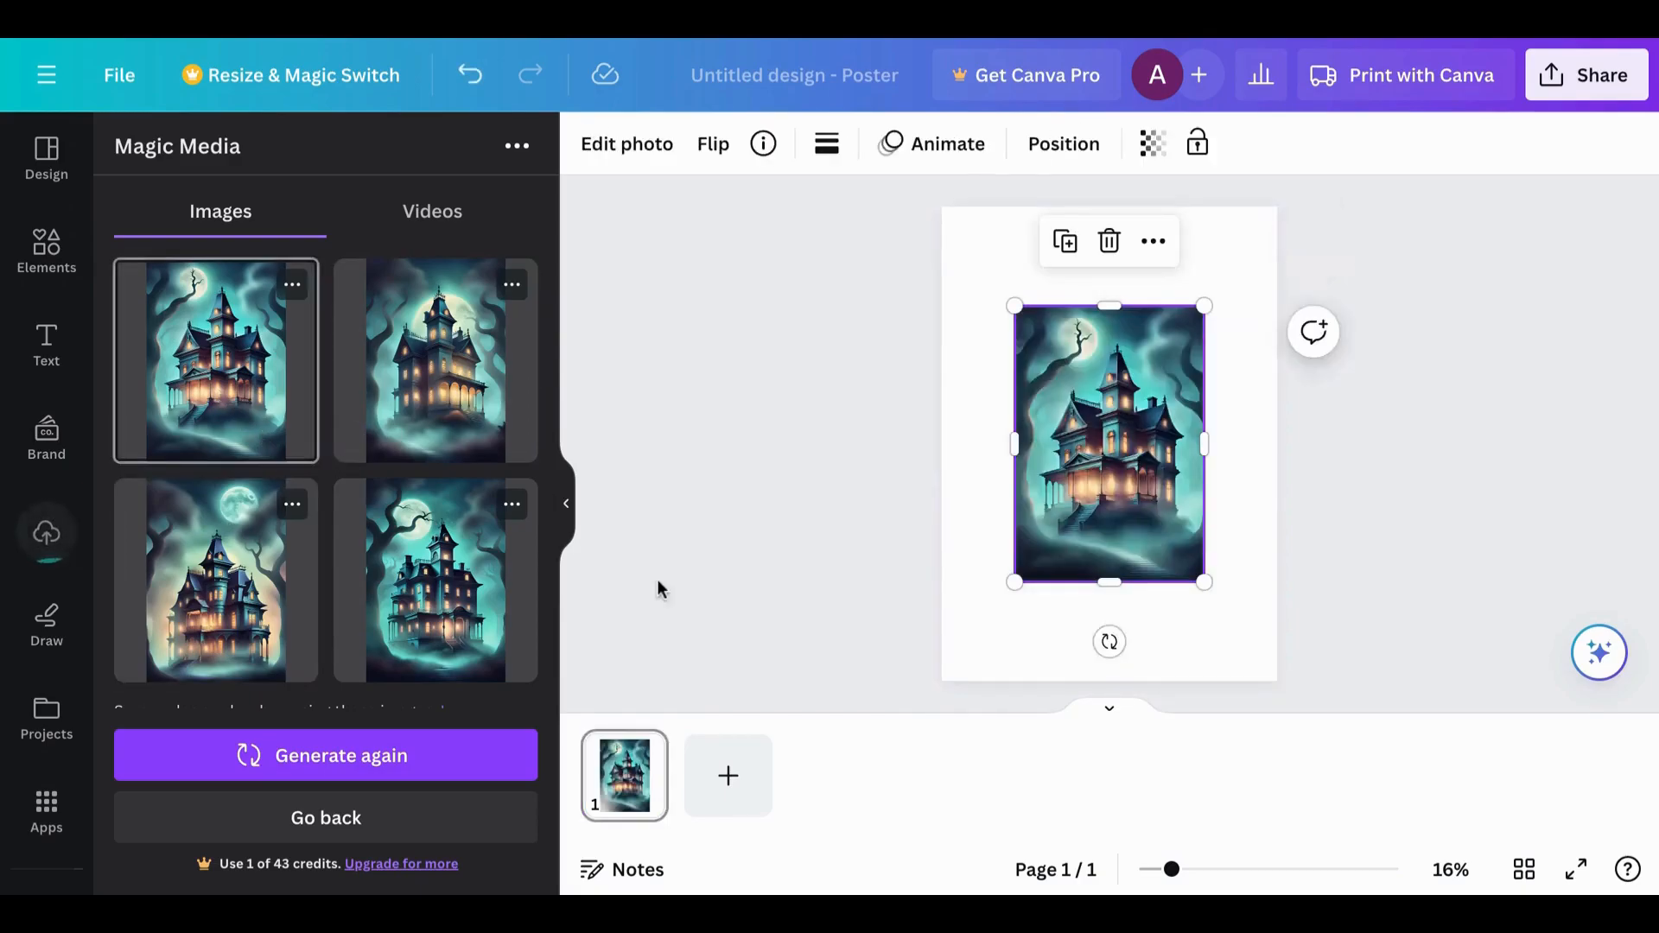
left_click_drag(1108, 473, 1028, 374)
left_click_drag(1128, 481, 1304, 696)
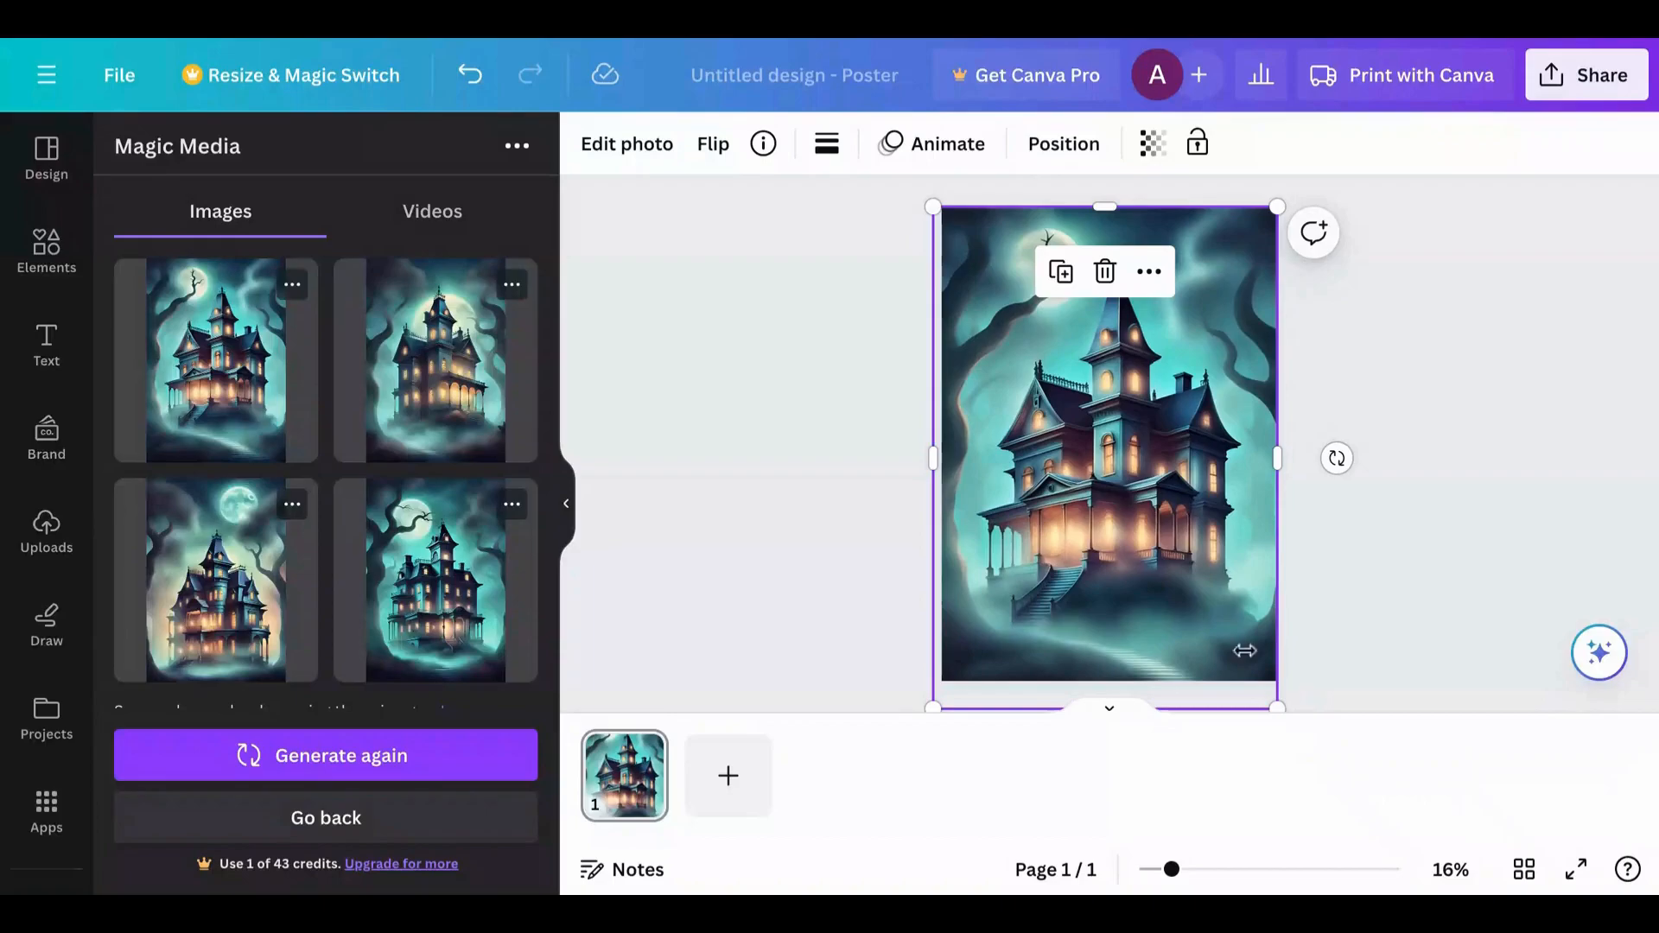
left_click_drag(1195, 624, 1195, 628)
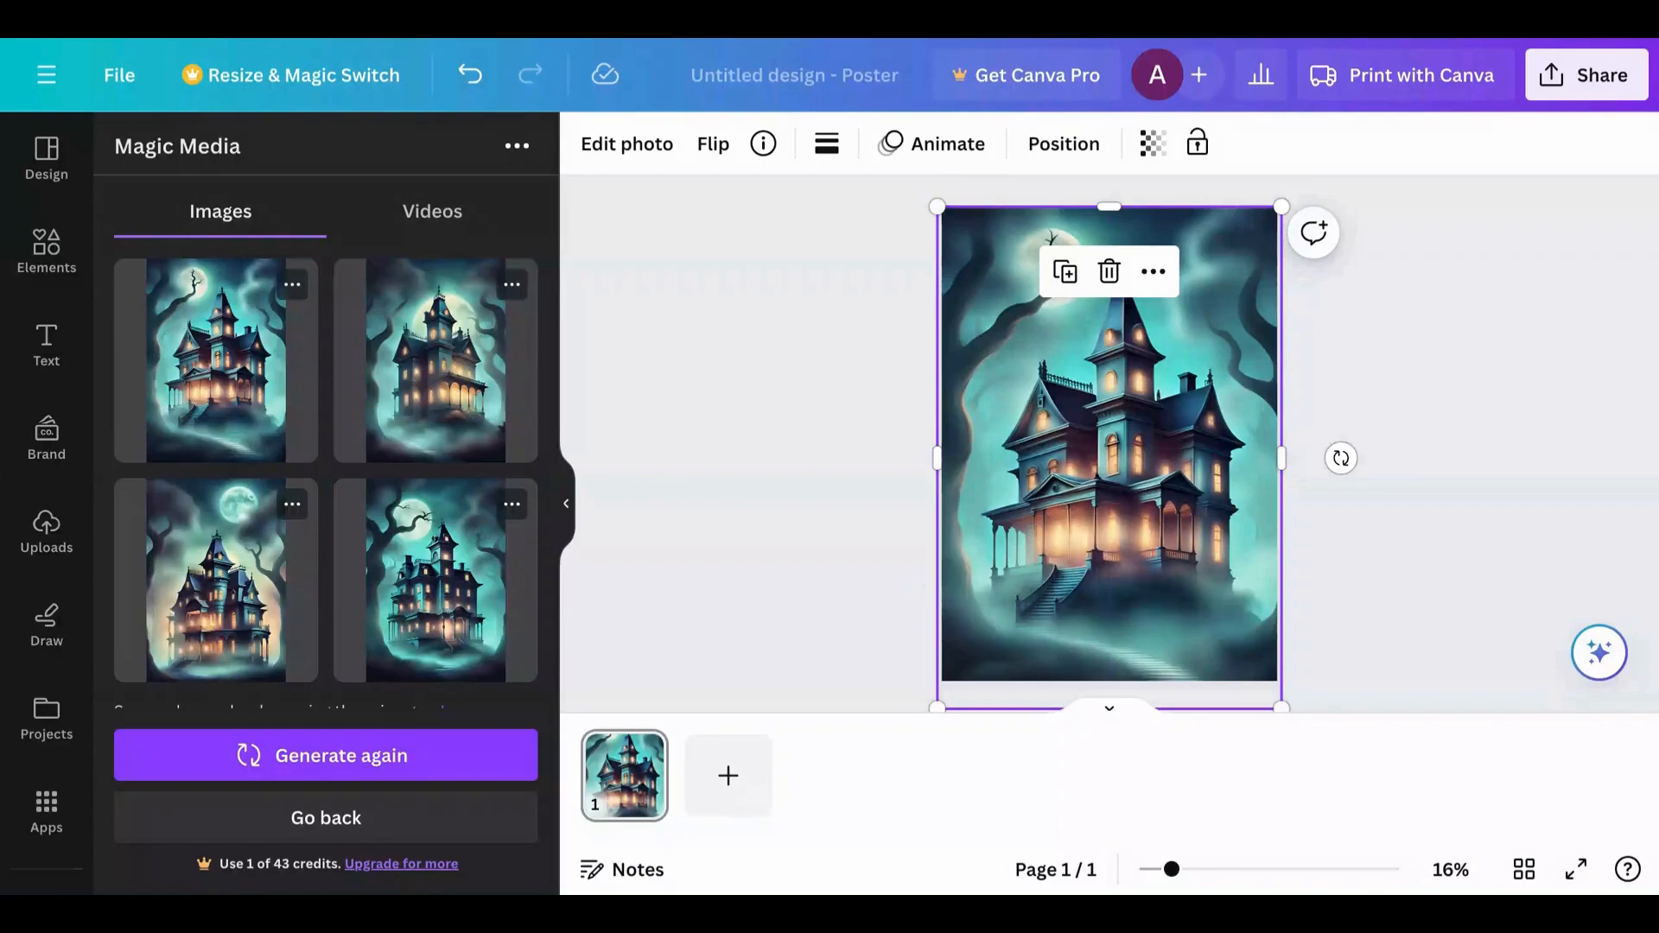
key("Delete")
Cover the poster with the fourth generated mansion image, removing its extra copy from the page
left_click(491, 633)
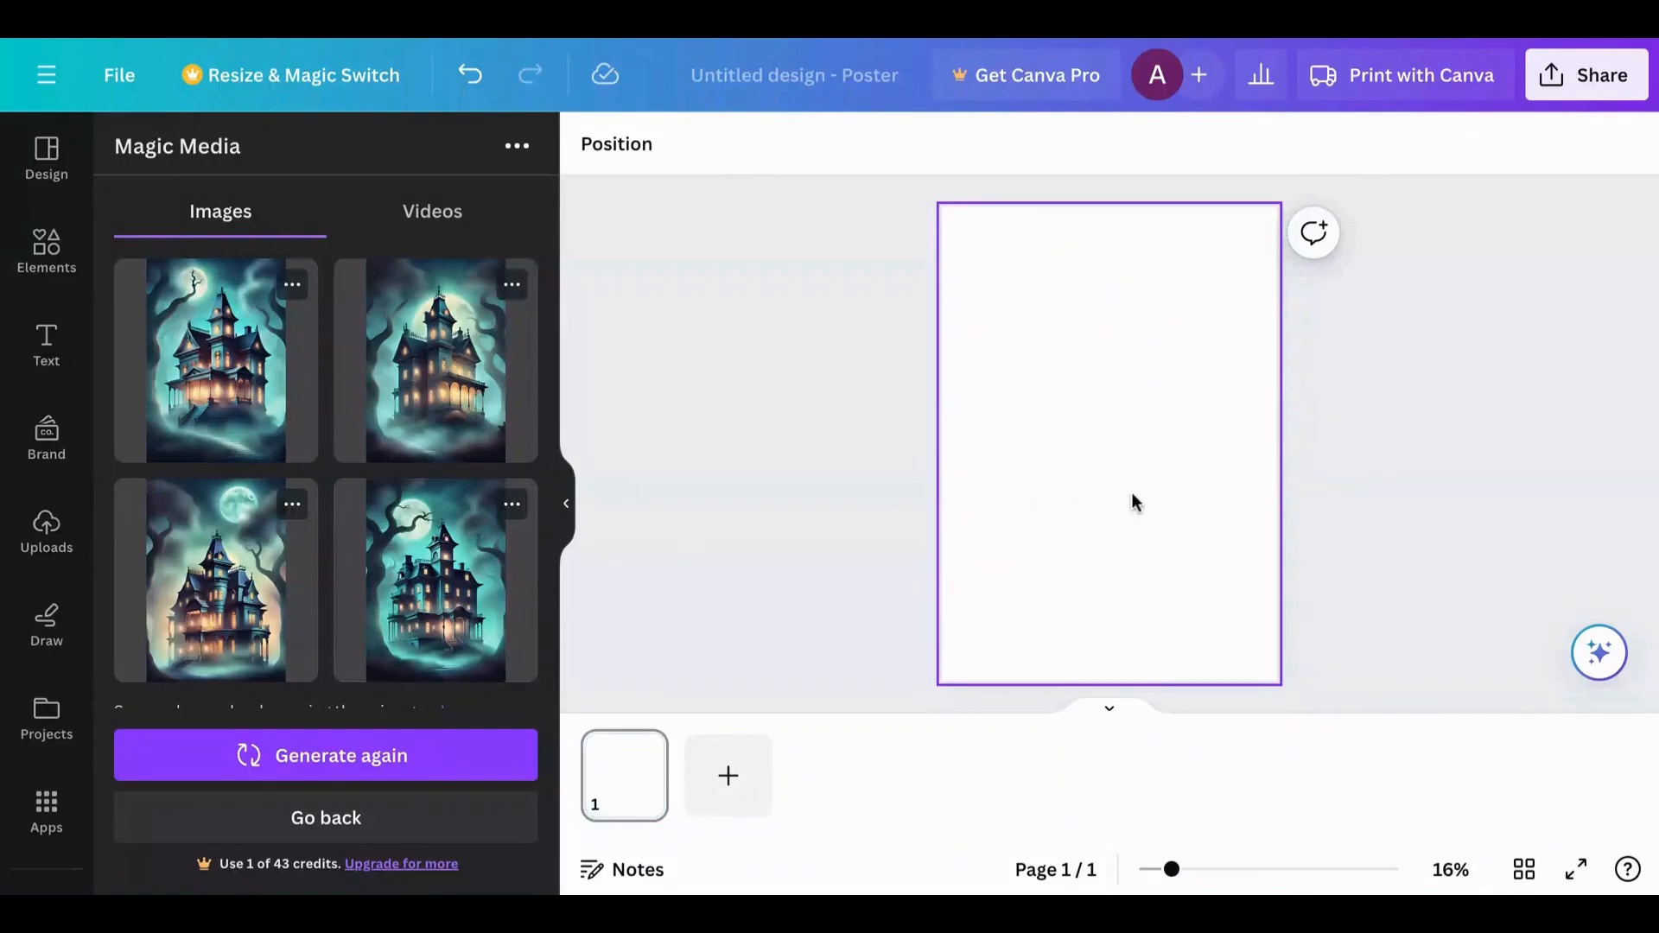
left_click_drag(1080, 519, 995, 407)
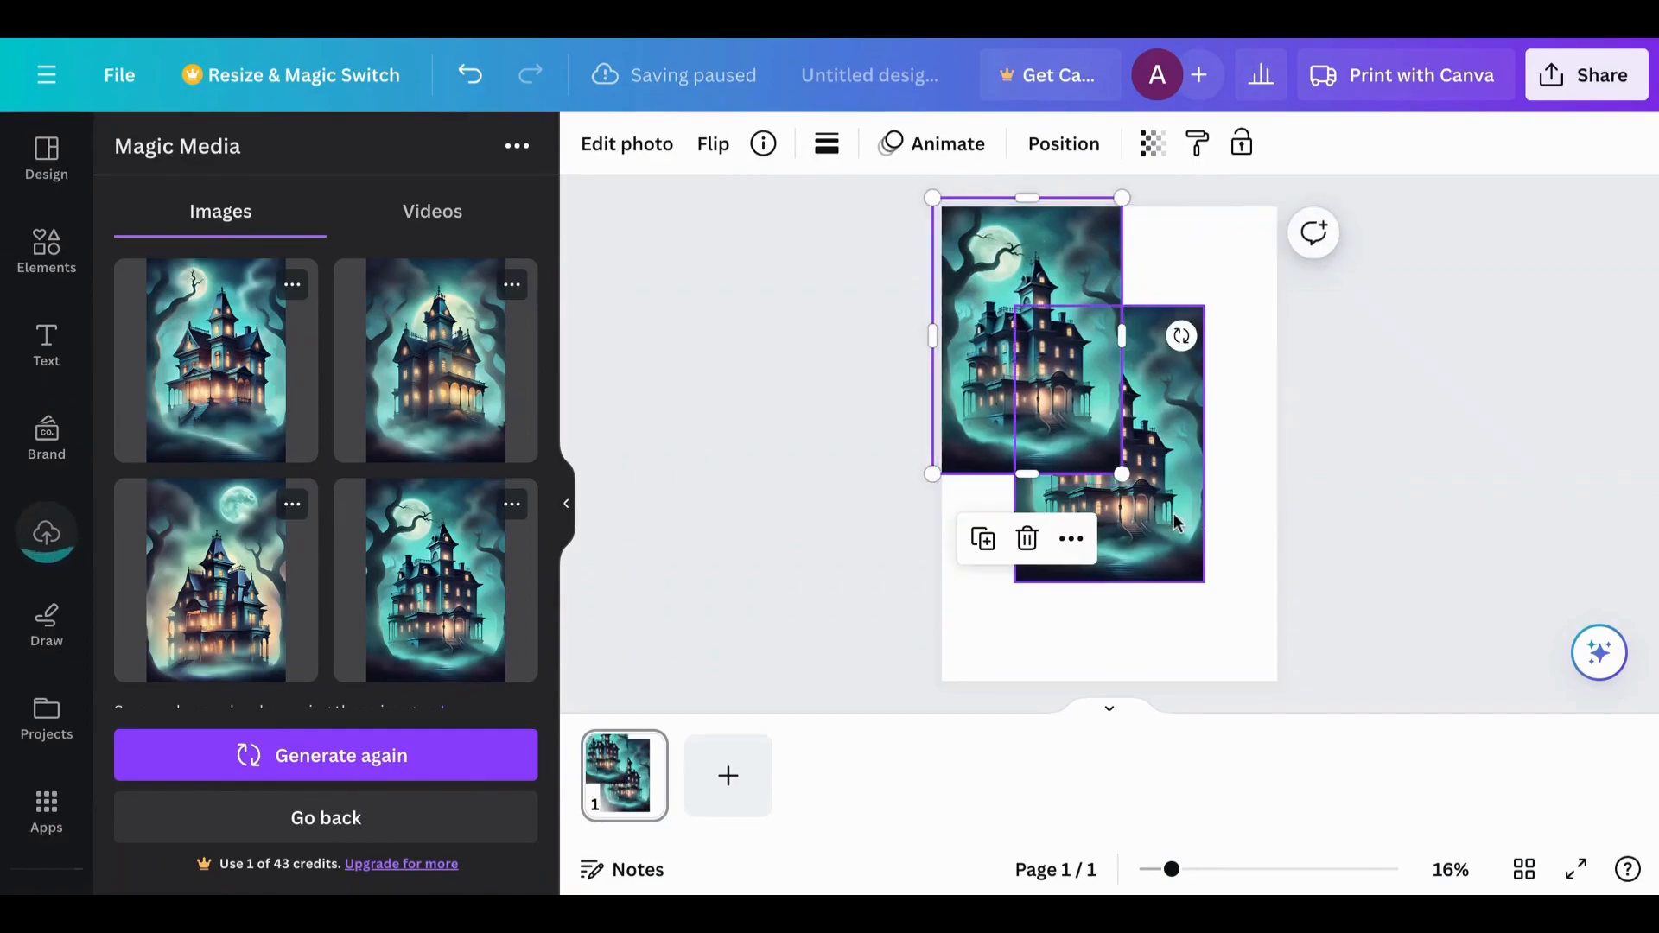
left_click(1175, 518)
key("Delete")
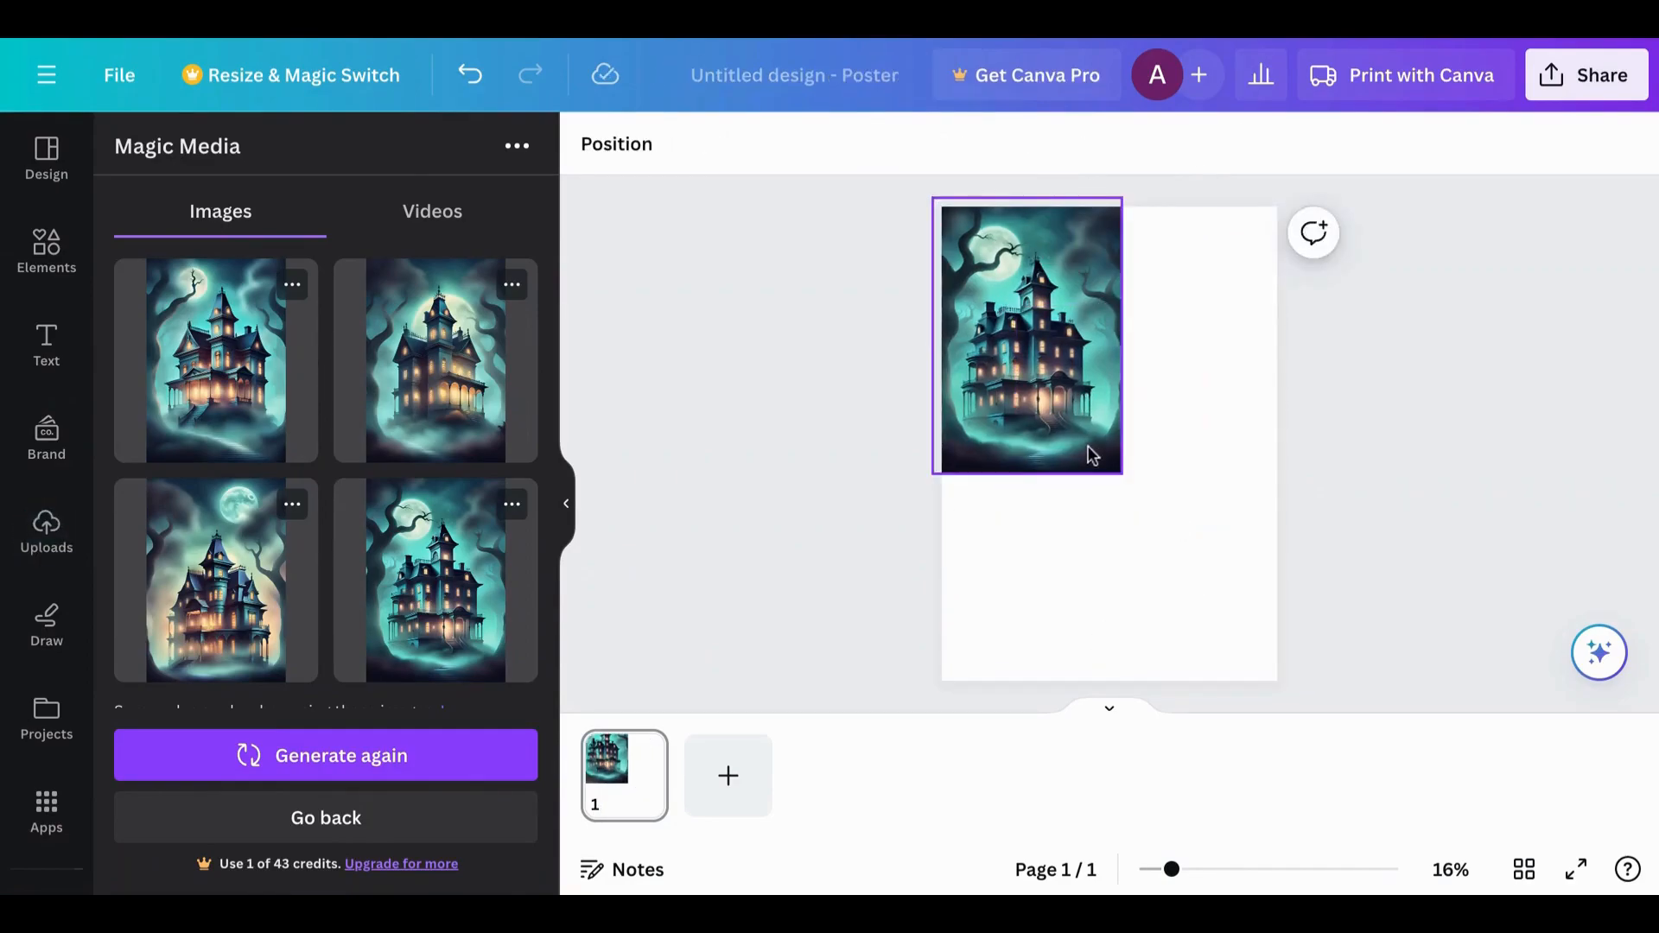
left_click(1116, 464)
left_click_drag(1123, 473, 1305, 683)
left_click_drag(1215, 590, 1212, 588)
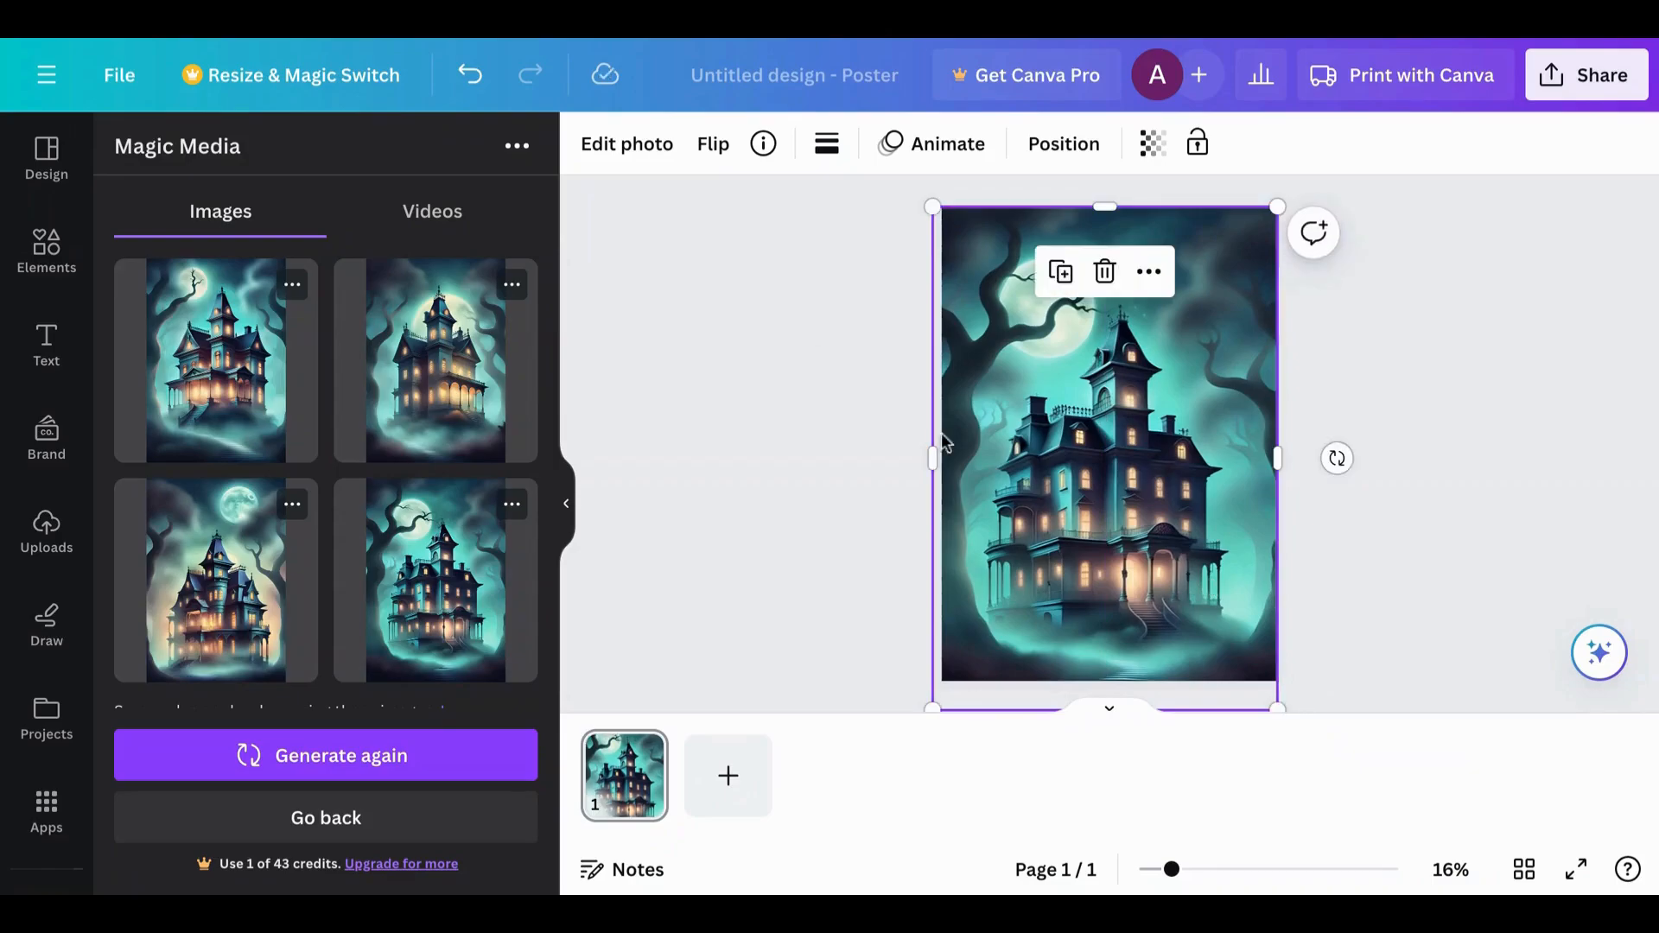
Apply the Natural filter Myst to the mansion image and reduce its intensity to about four fifths of full strength
left_click(572, 502)
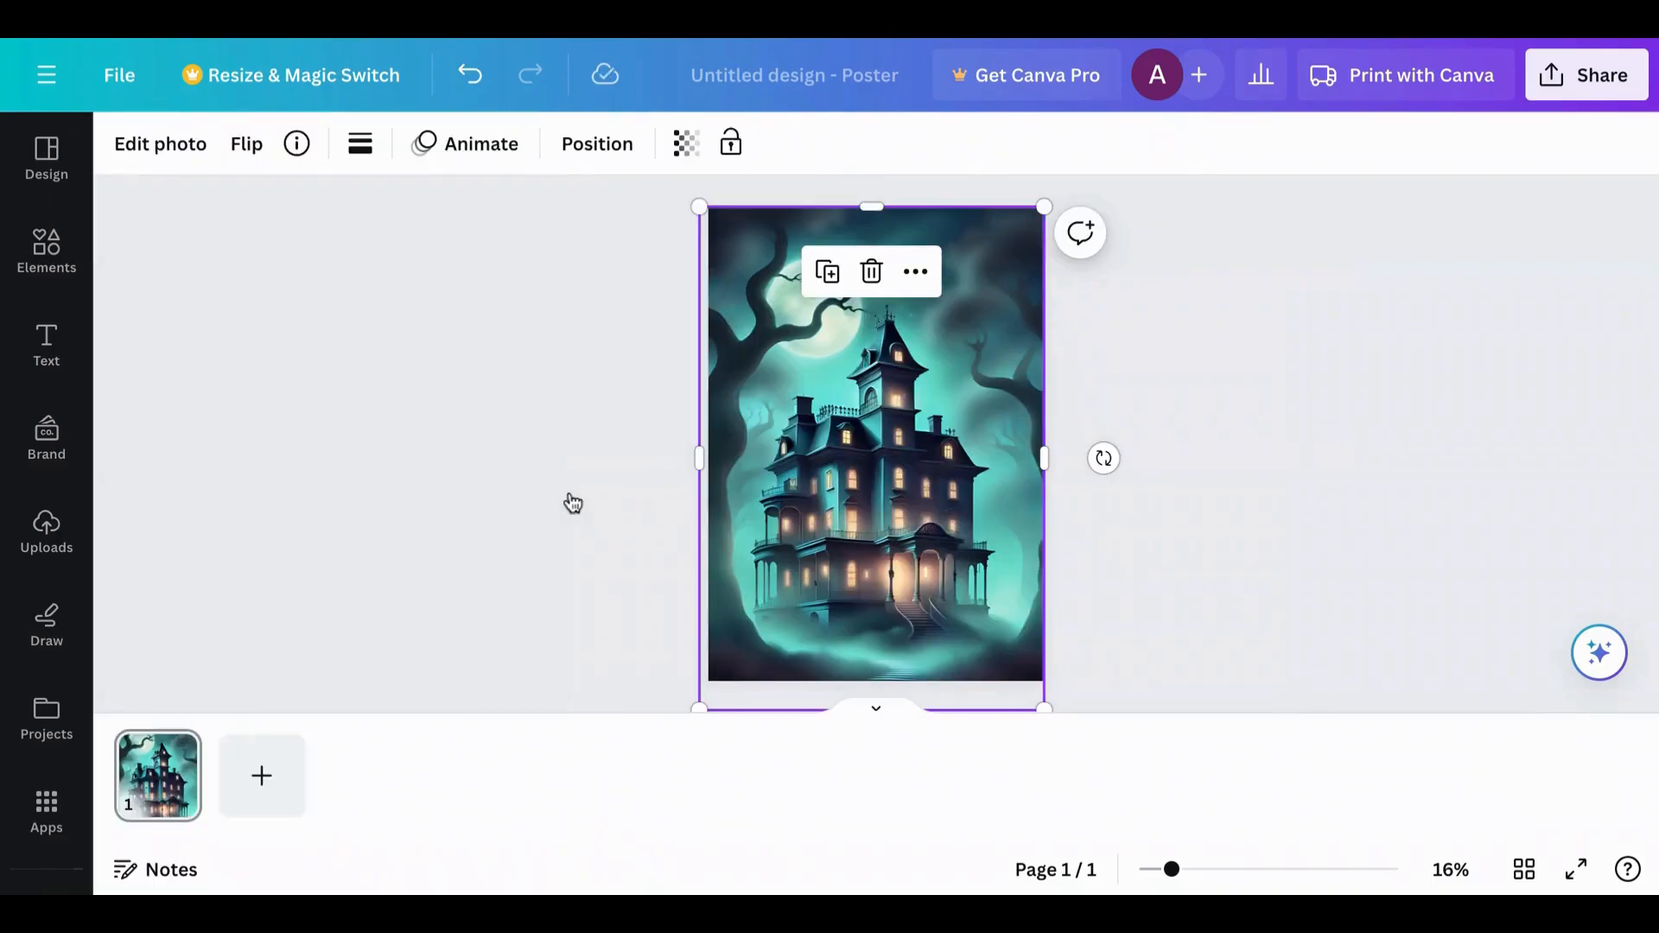
left_click(185, 147)
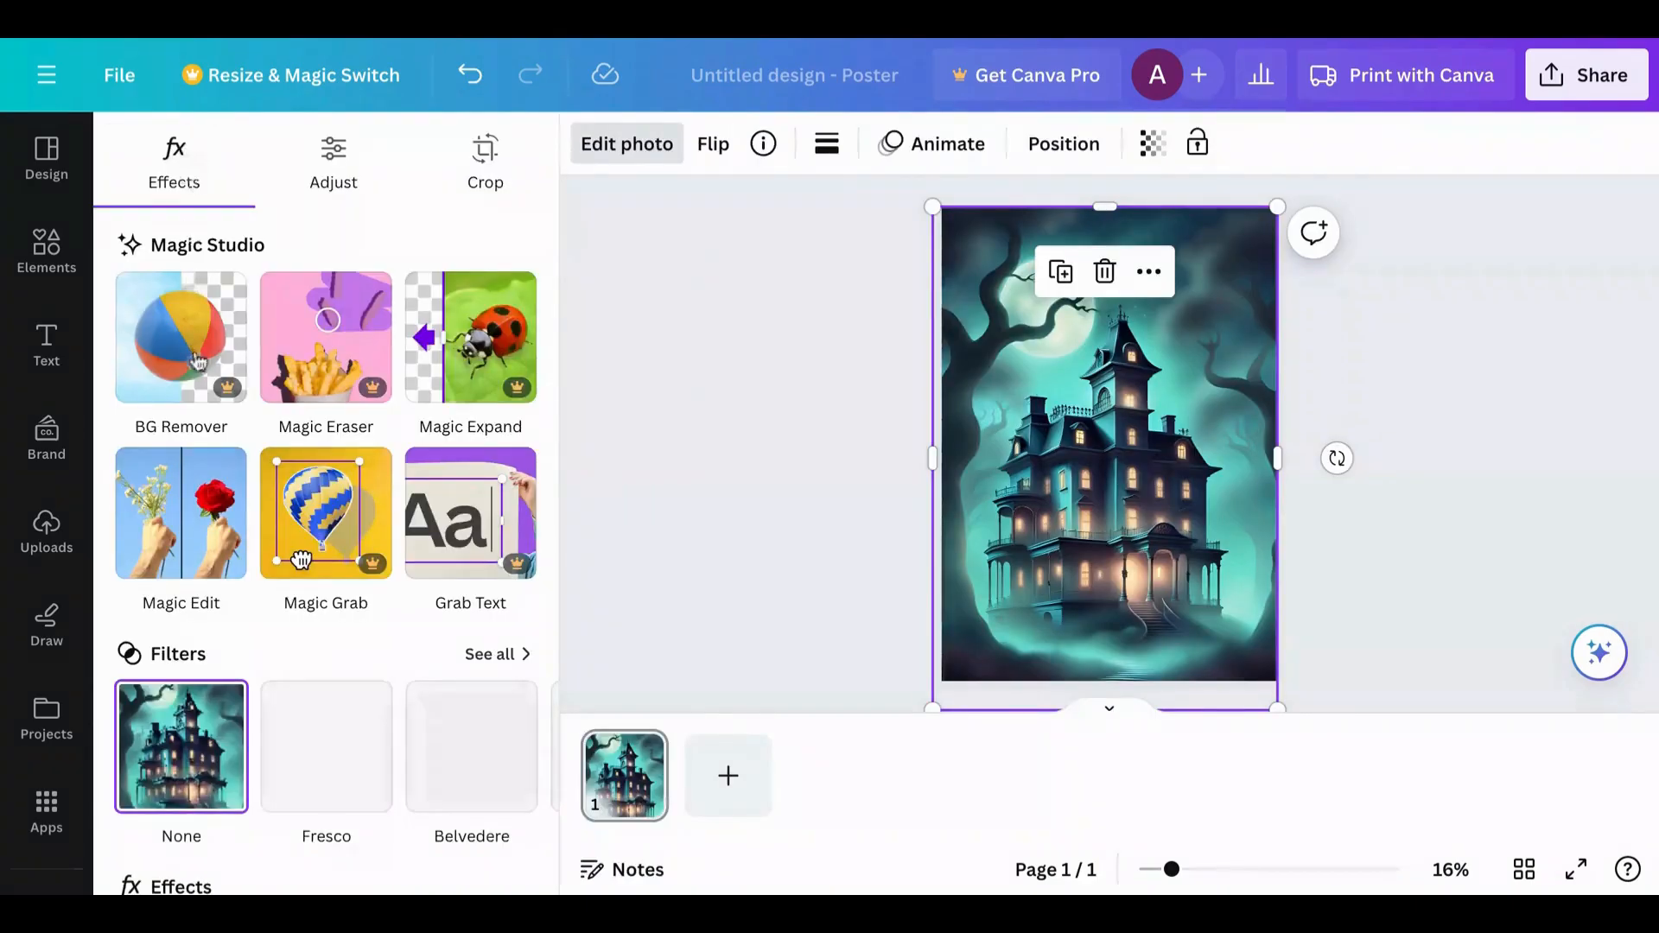
scroll(345, 536, "down", 2)
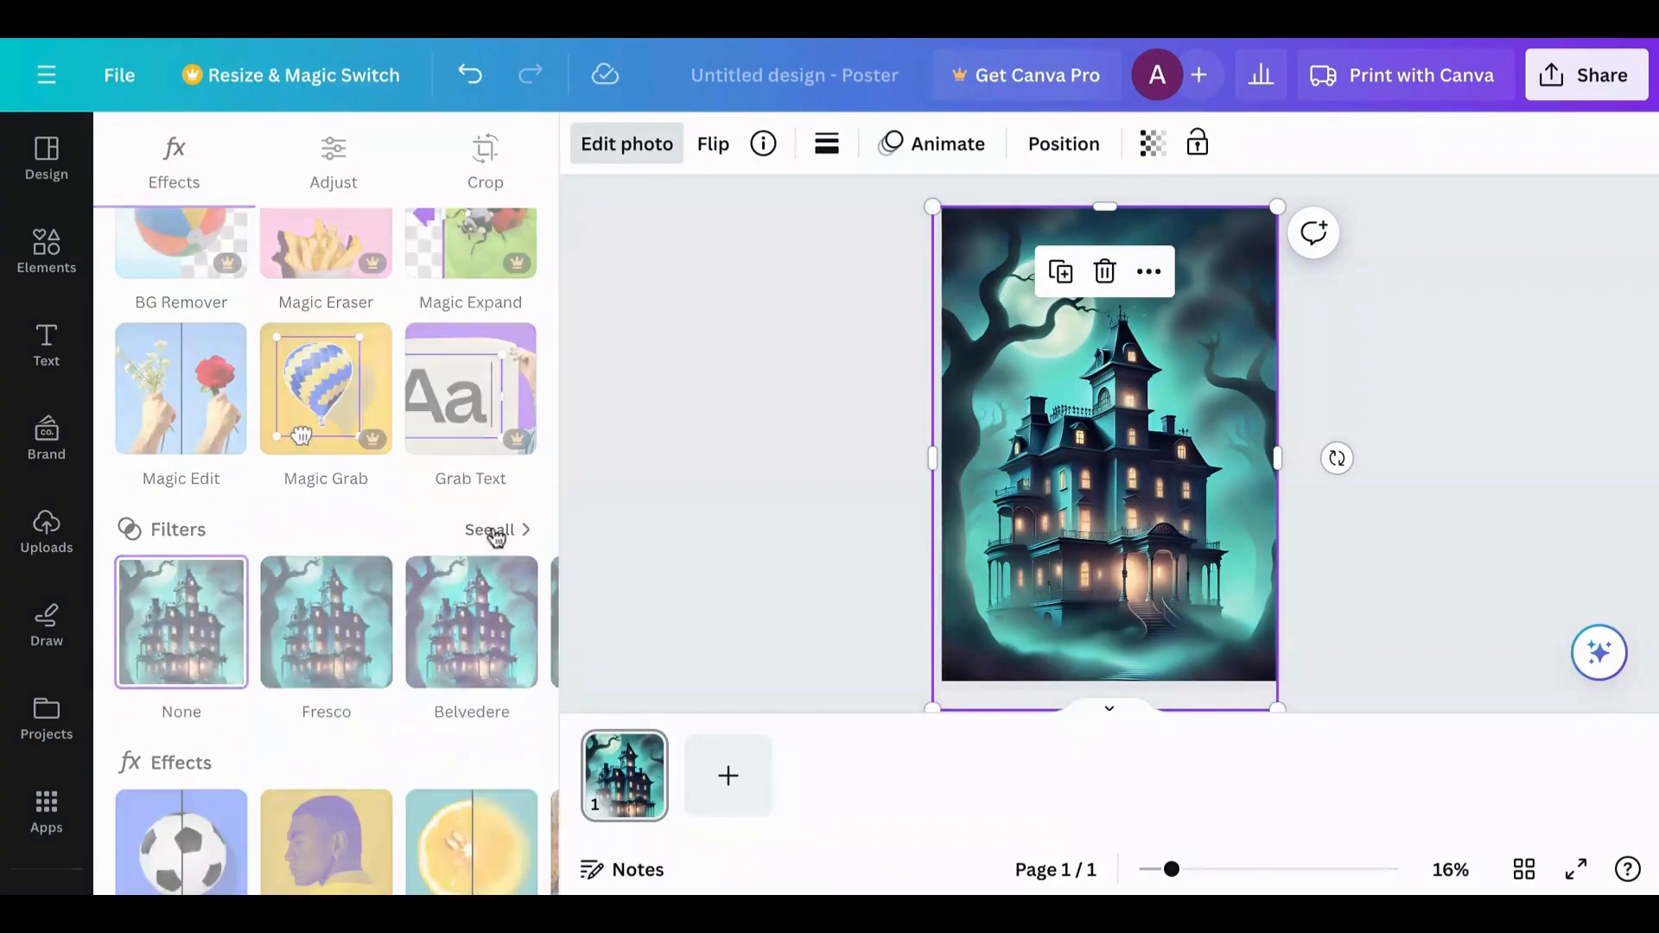
left_click(491, 531)
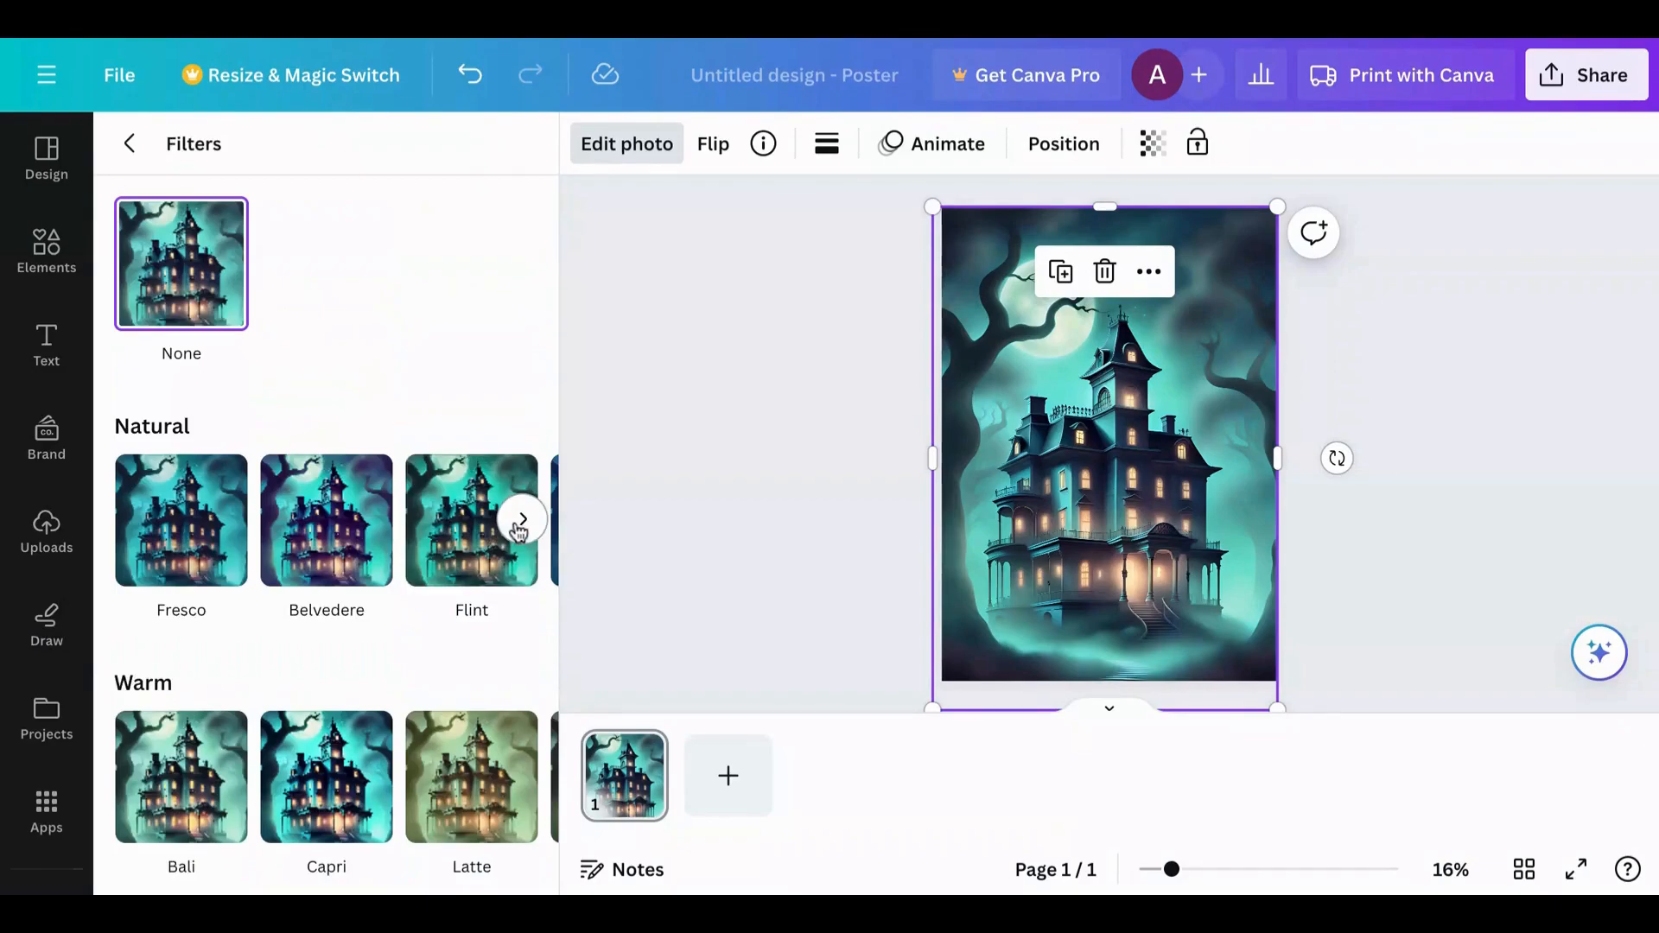
left_click(522, 523)
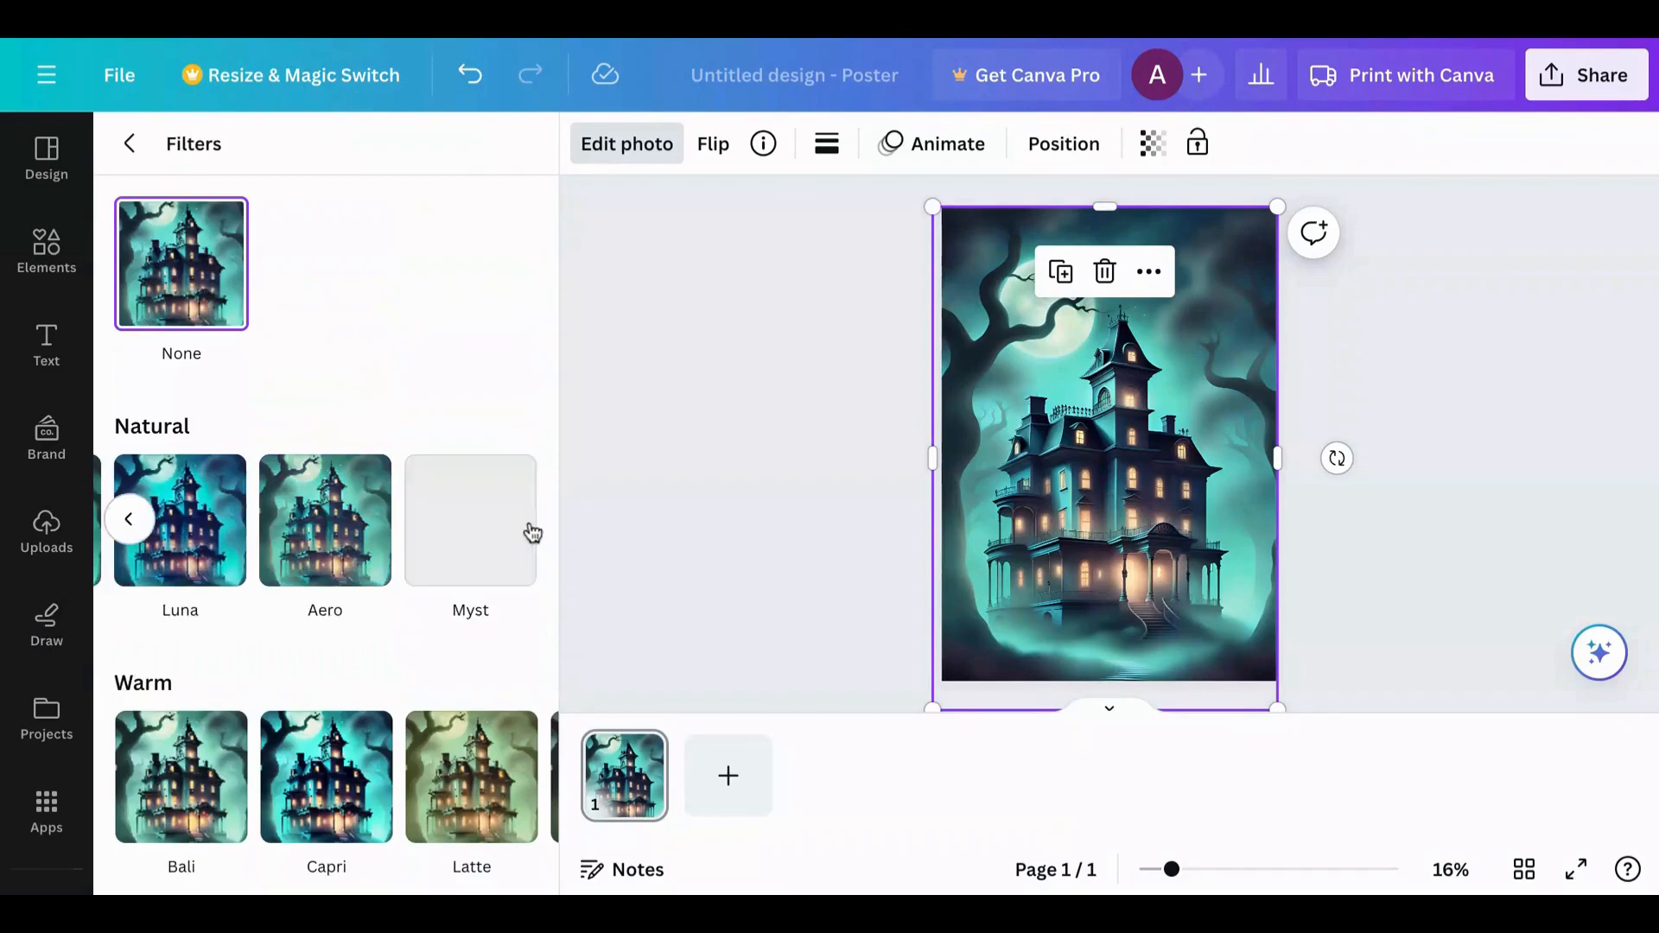
left_click(467, 542)
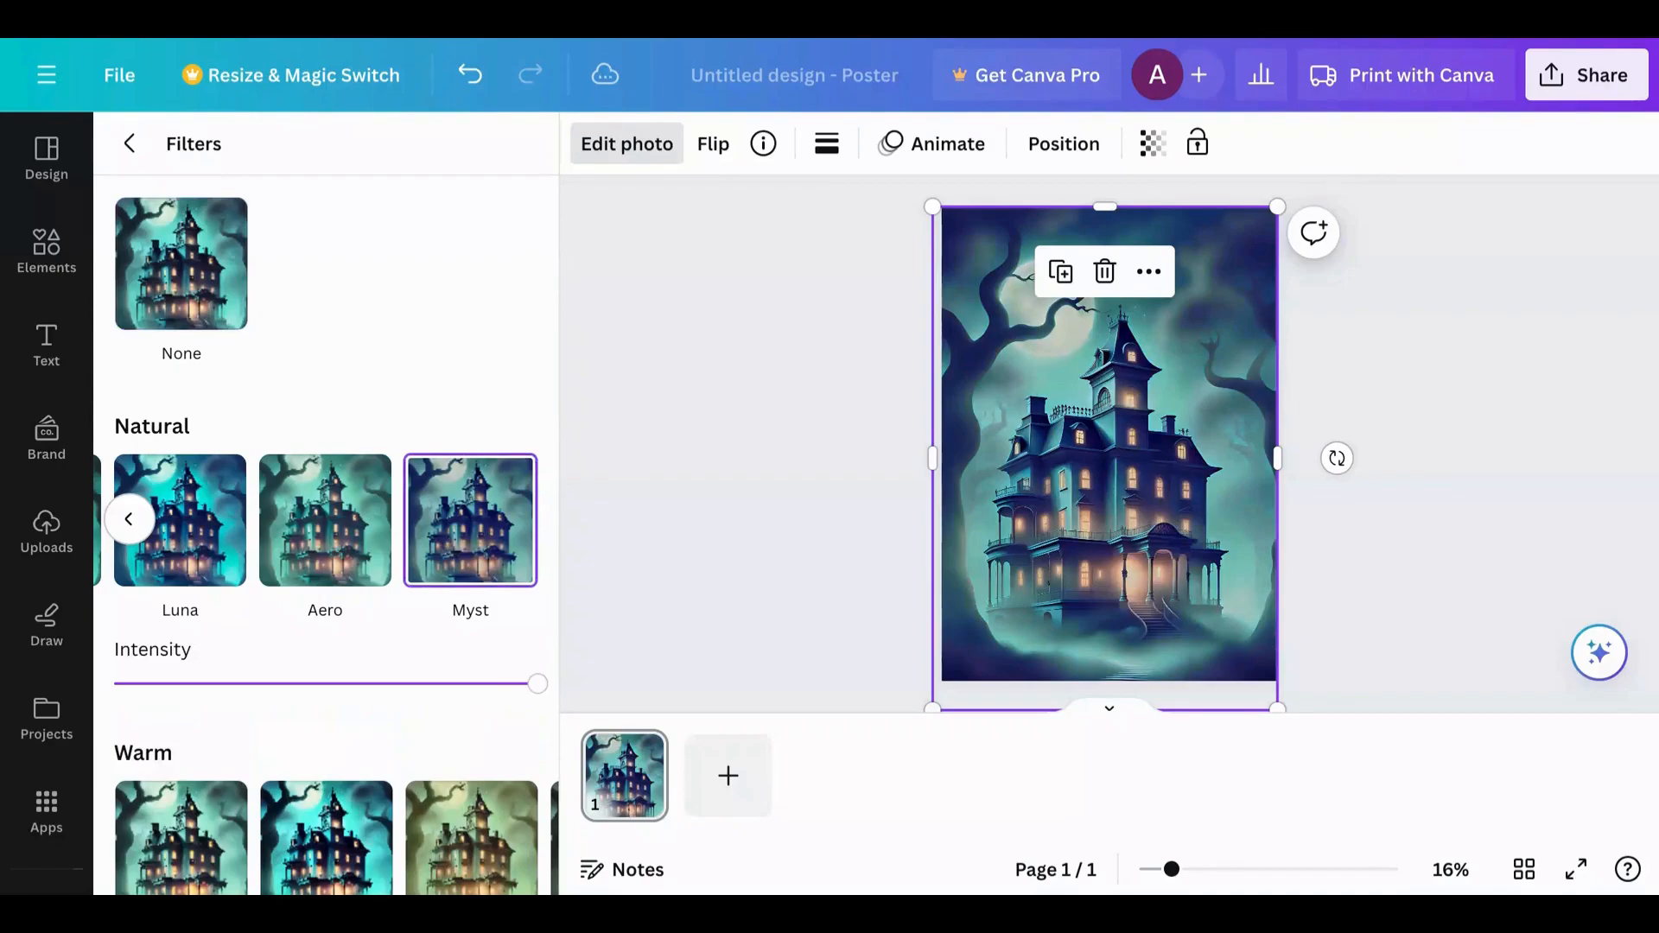
left_click(222, 570)
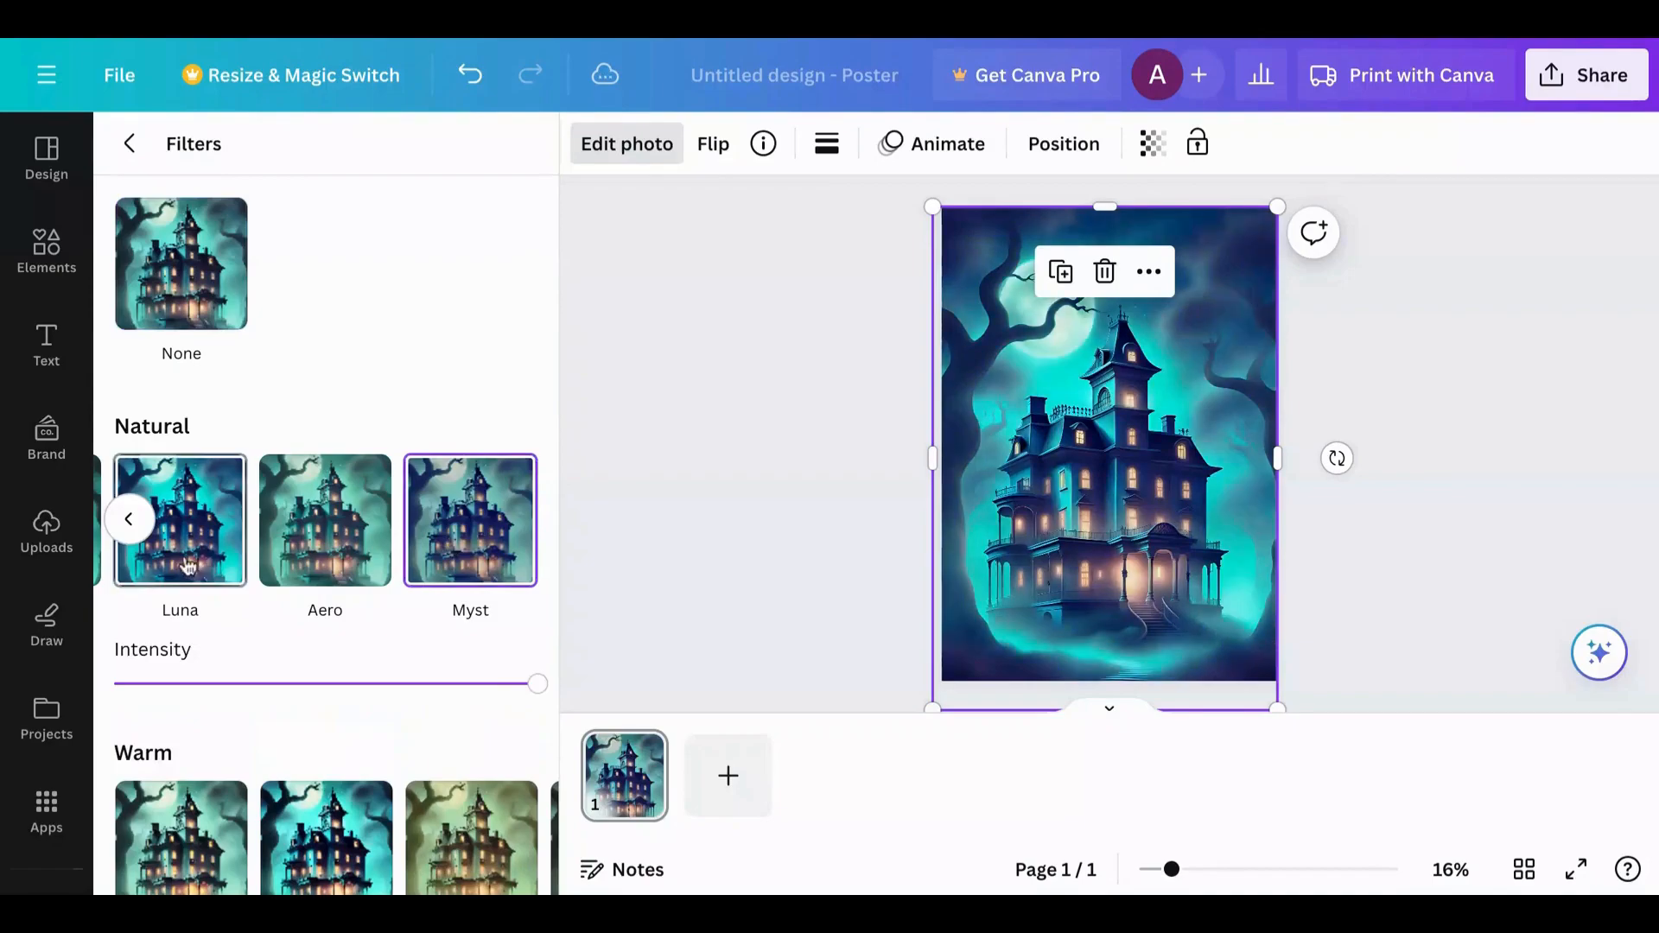
left_click(486, 560)
left_click_drag(534, 689, 453, 687)
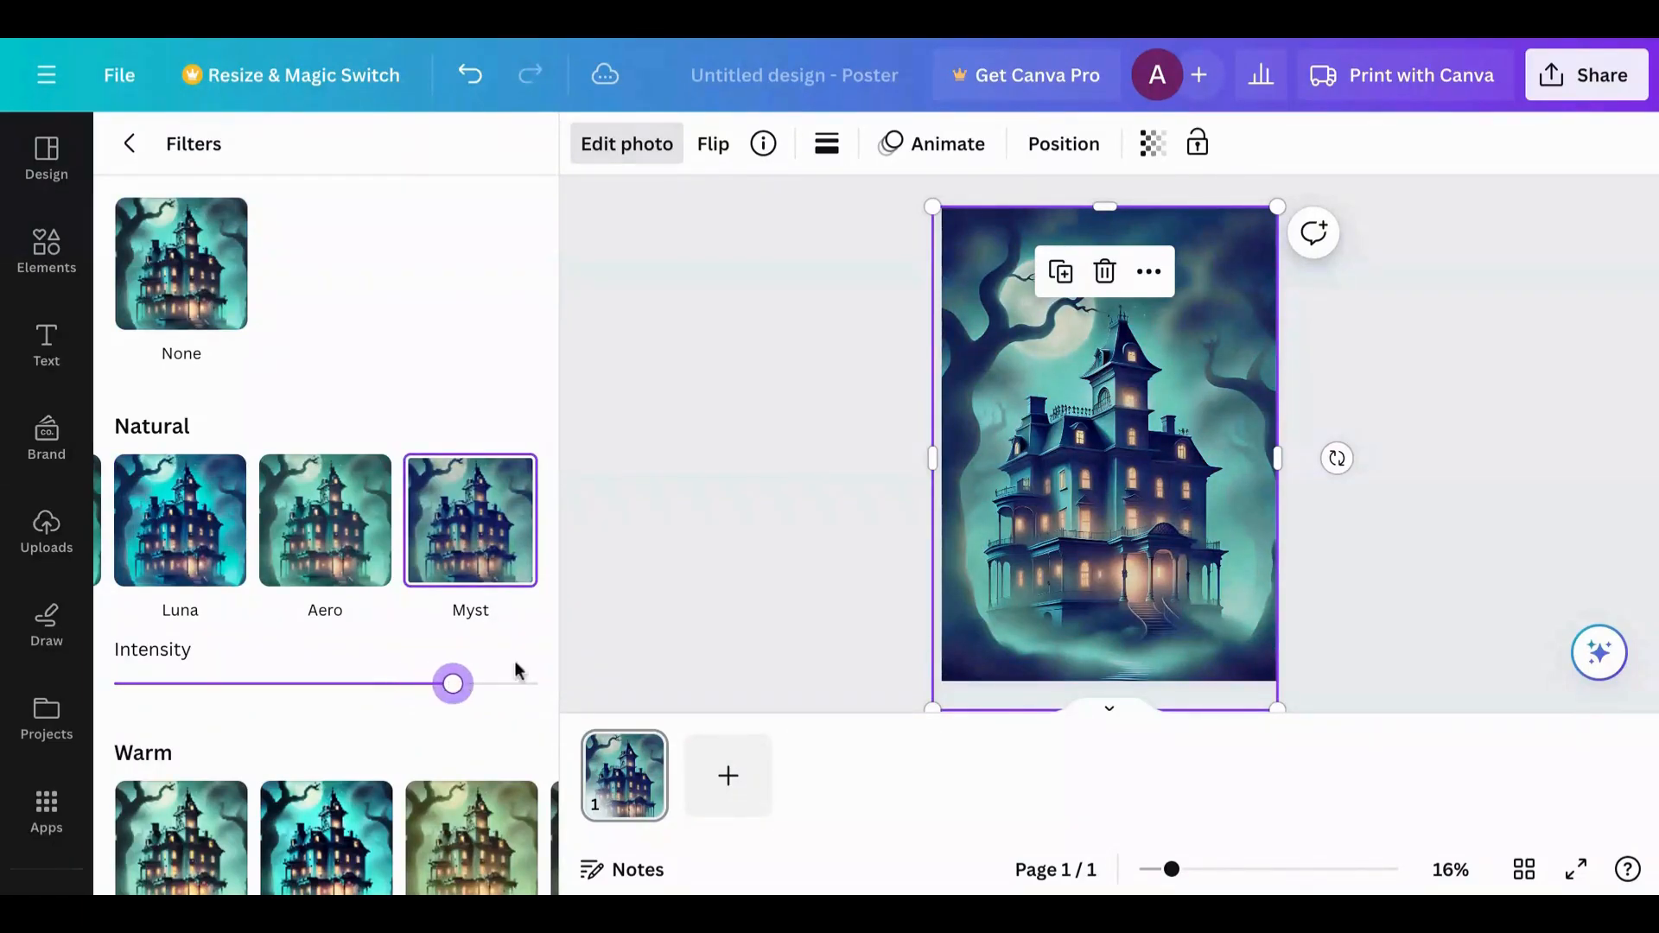
left_click(636, 593)
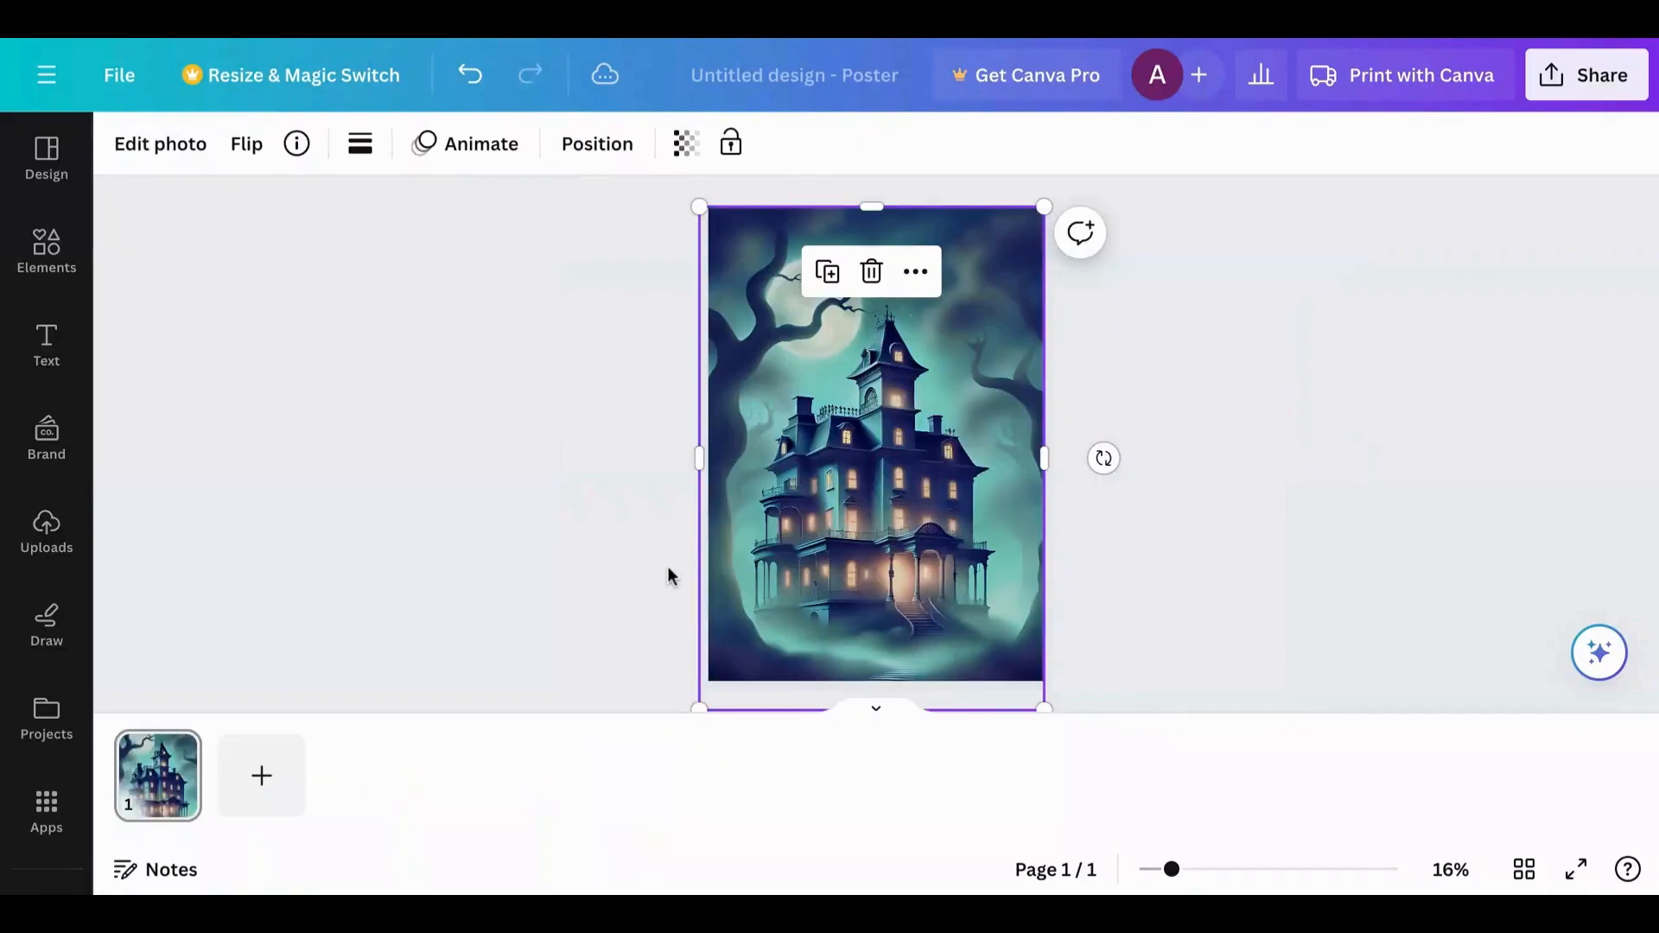
Add a subheading reading "IN THE DEPTHS OF" near the upper edge of the poster
left_click(52, 354)
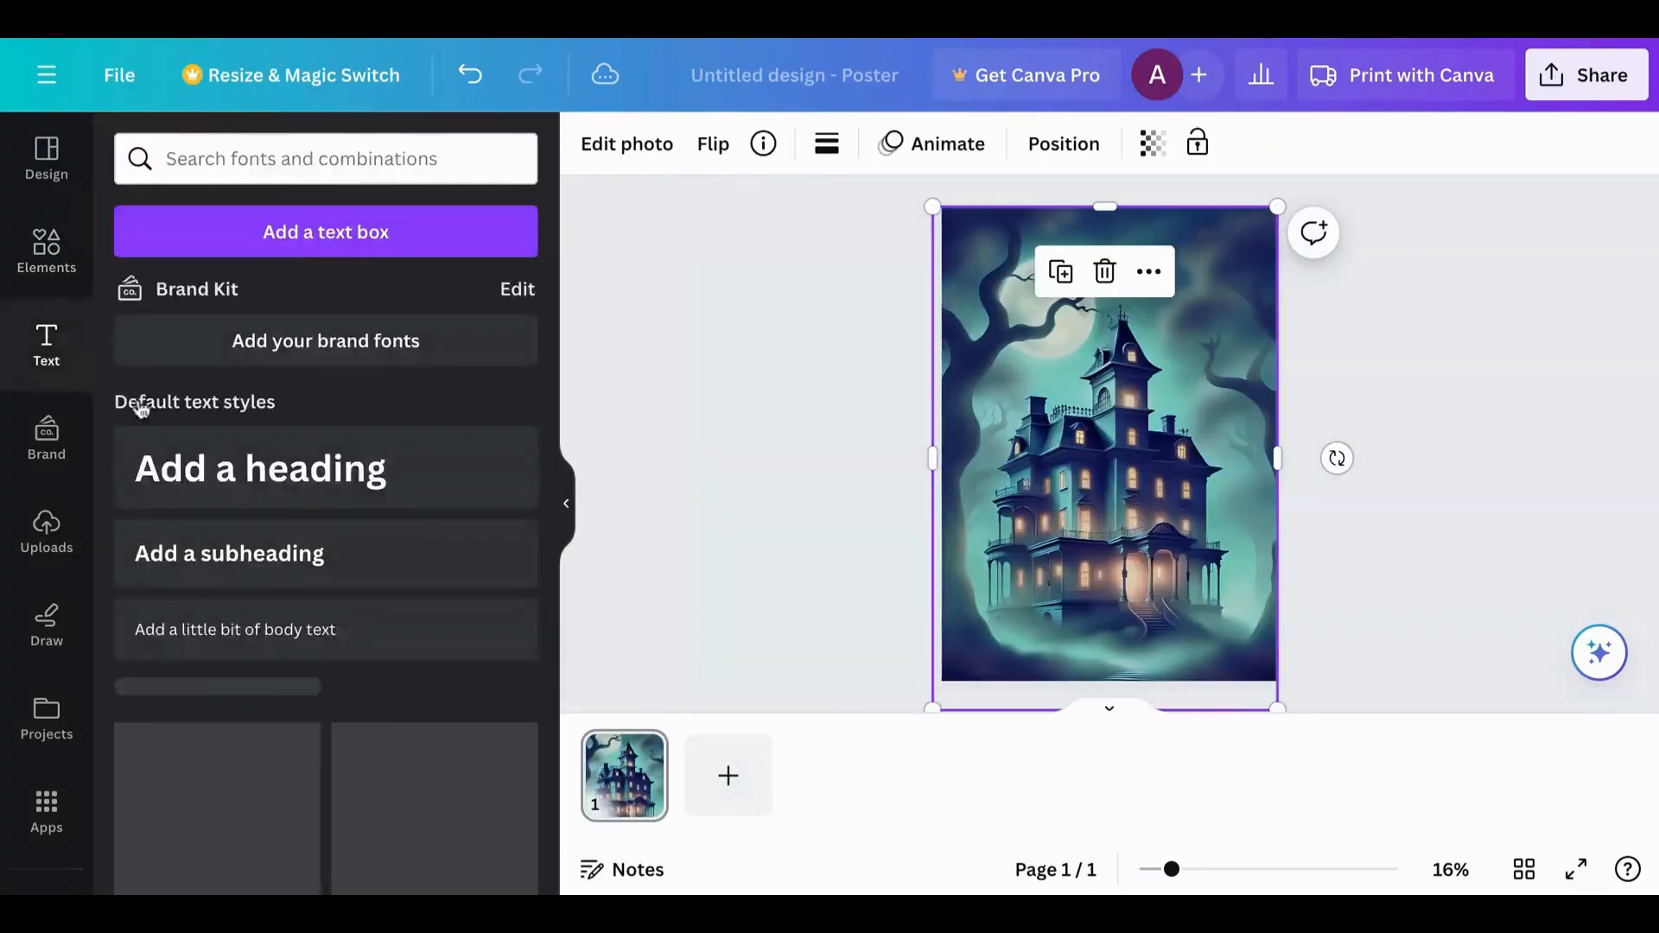
left_click(260, 559)
left_click(807, 515)
left_click_drag(1081, 460, 1023, 248)
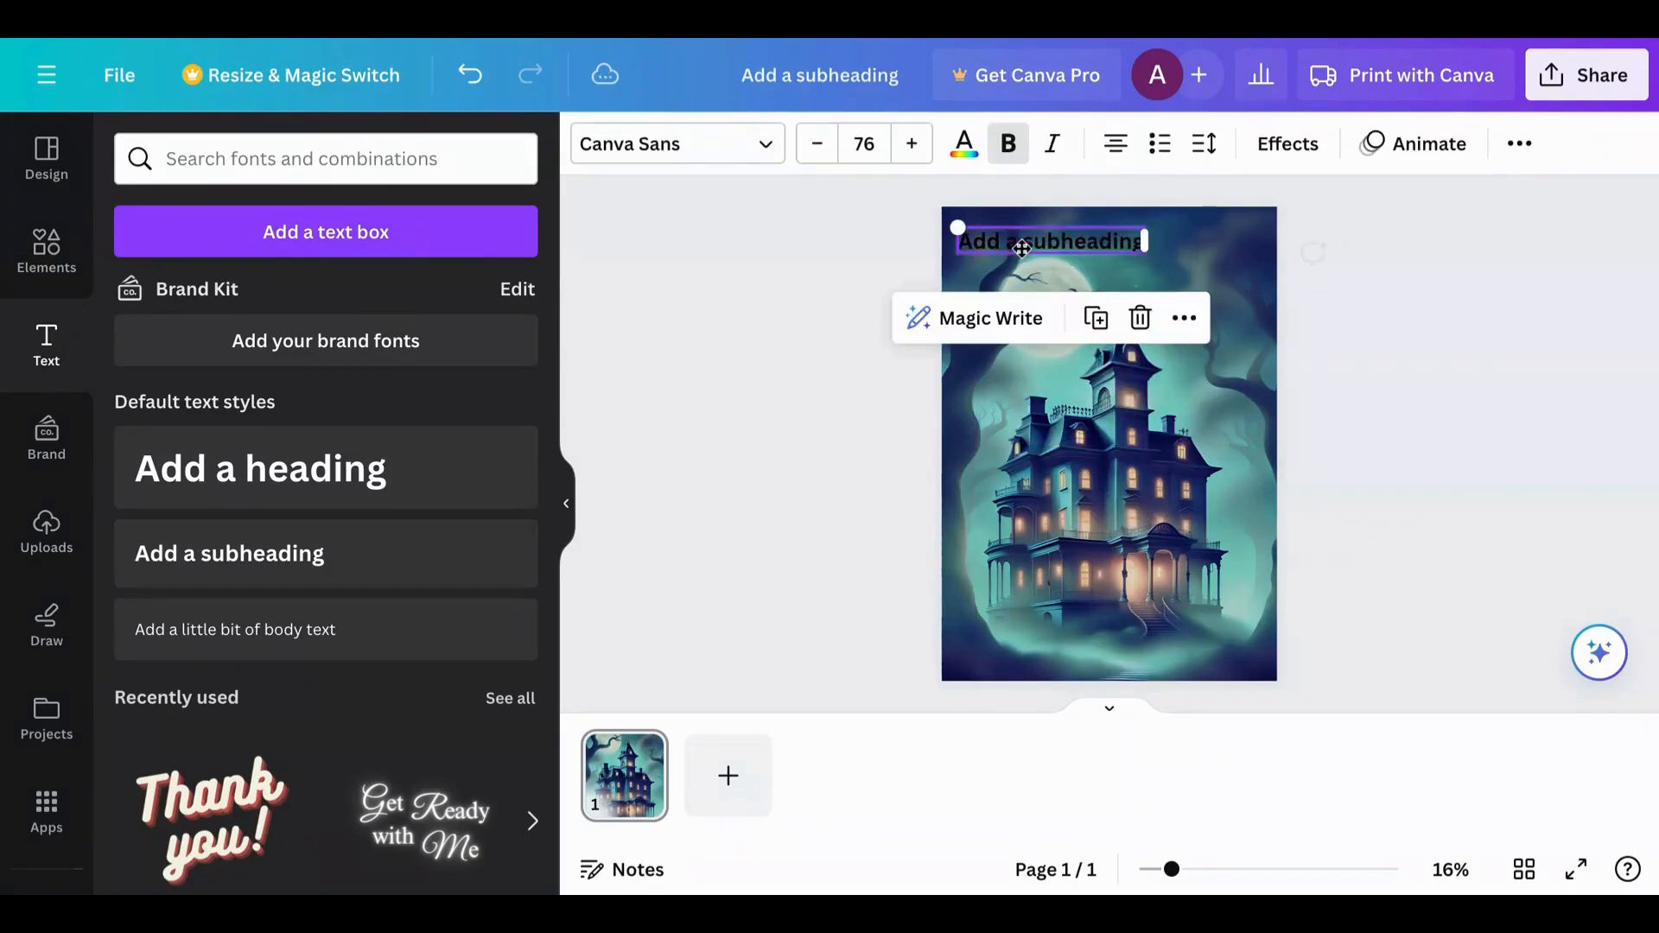
type("INT")
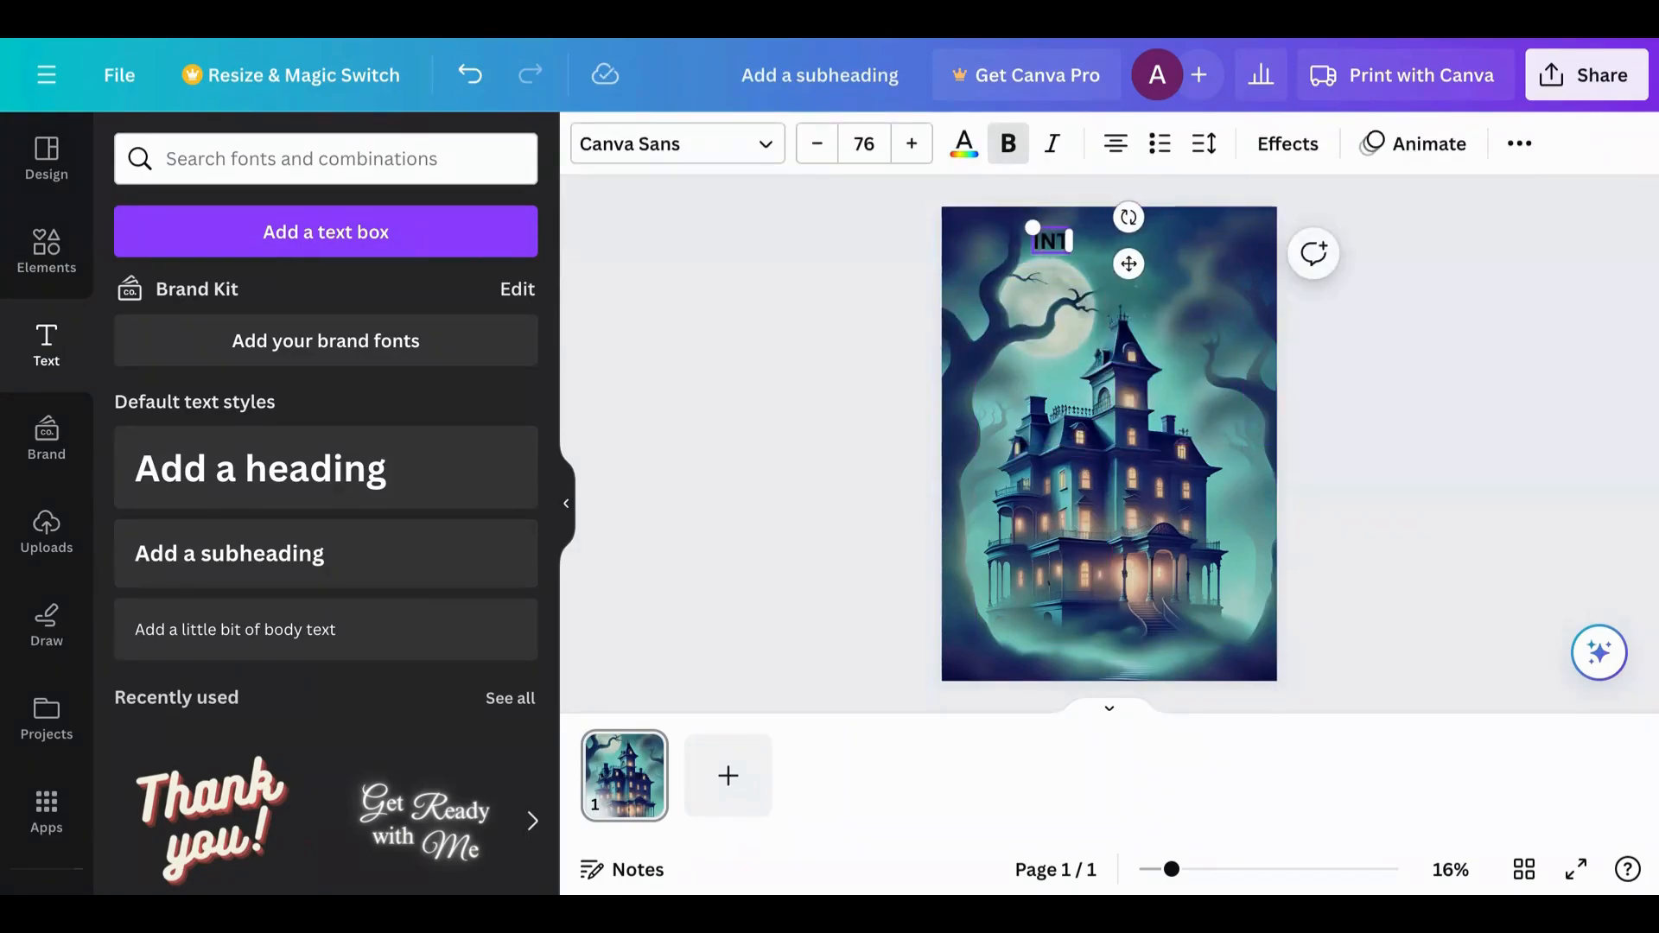
key("BackSpace")
type("THE DE")
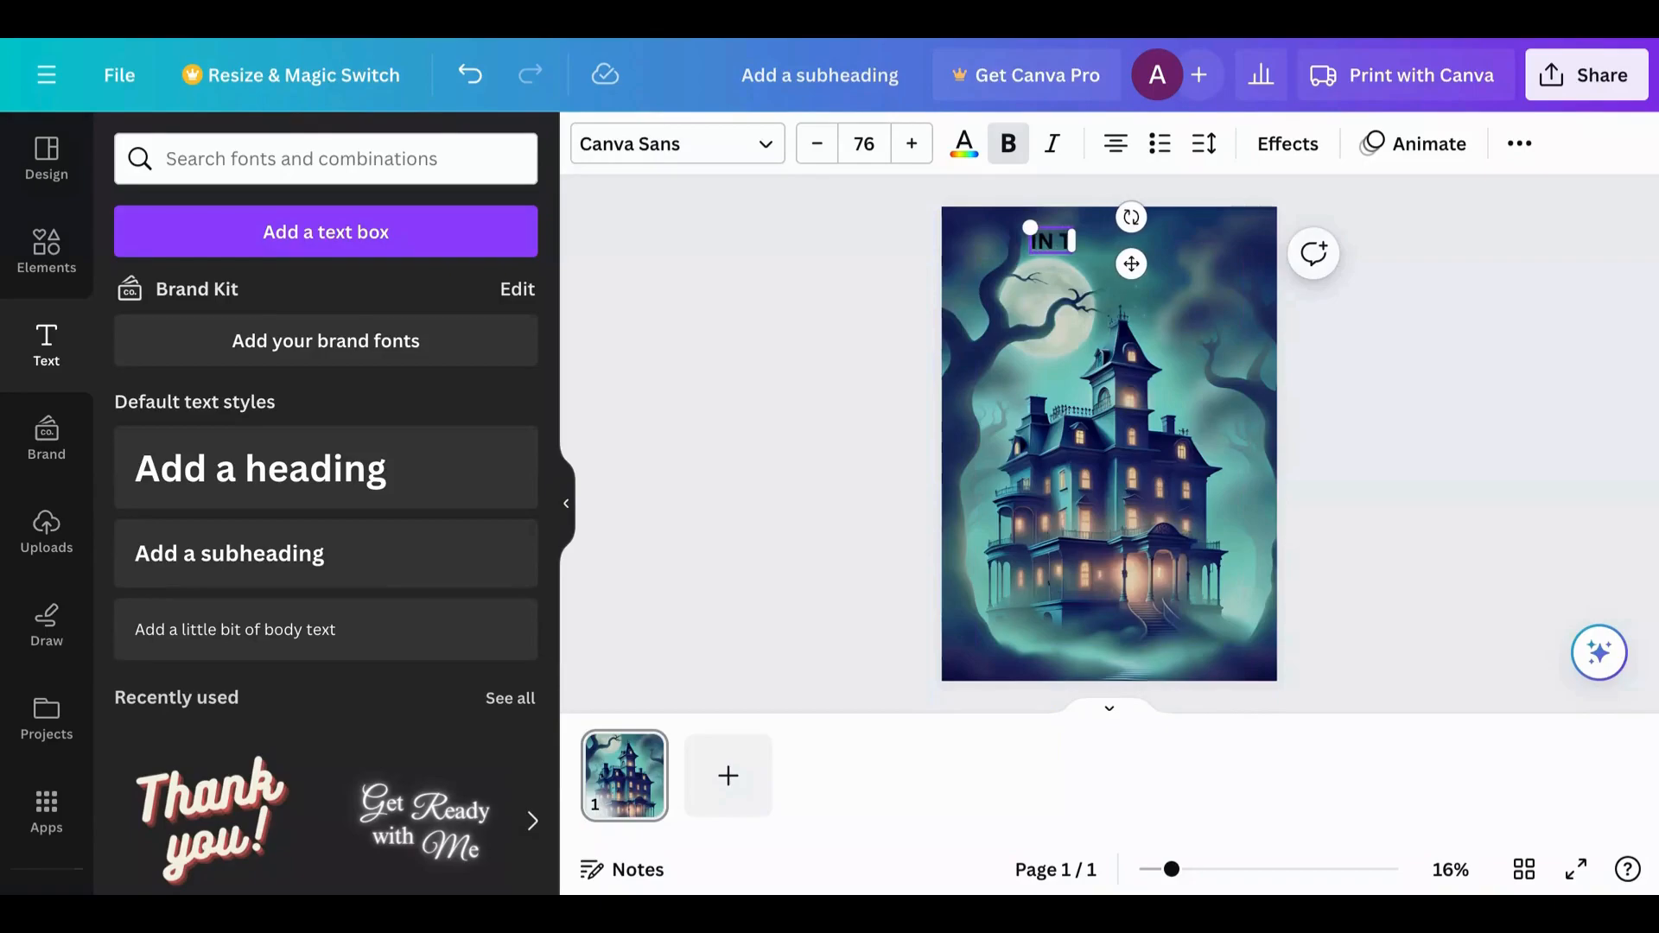
type("PTH")
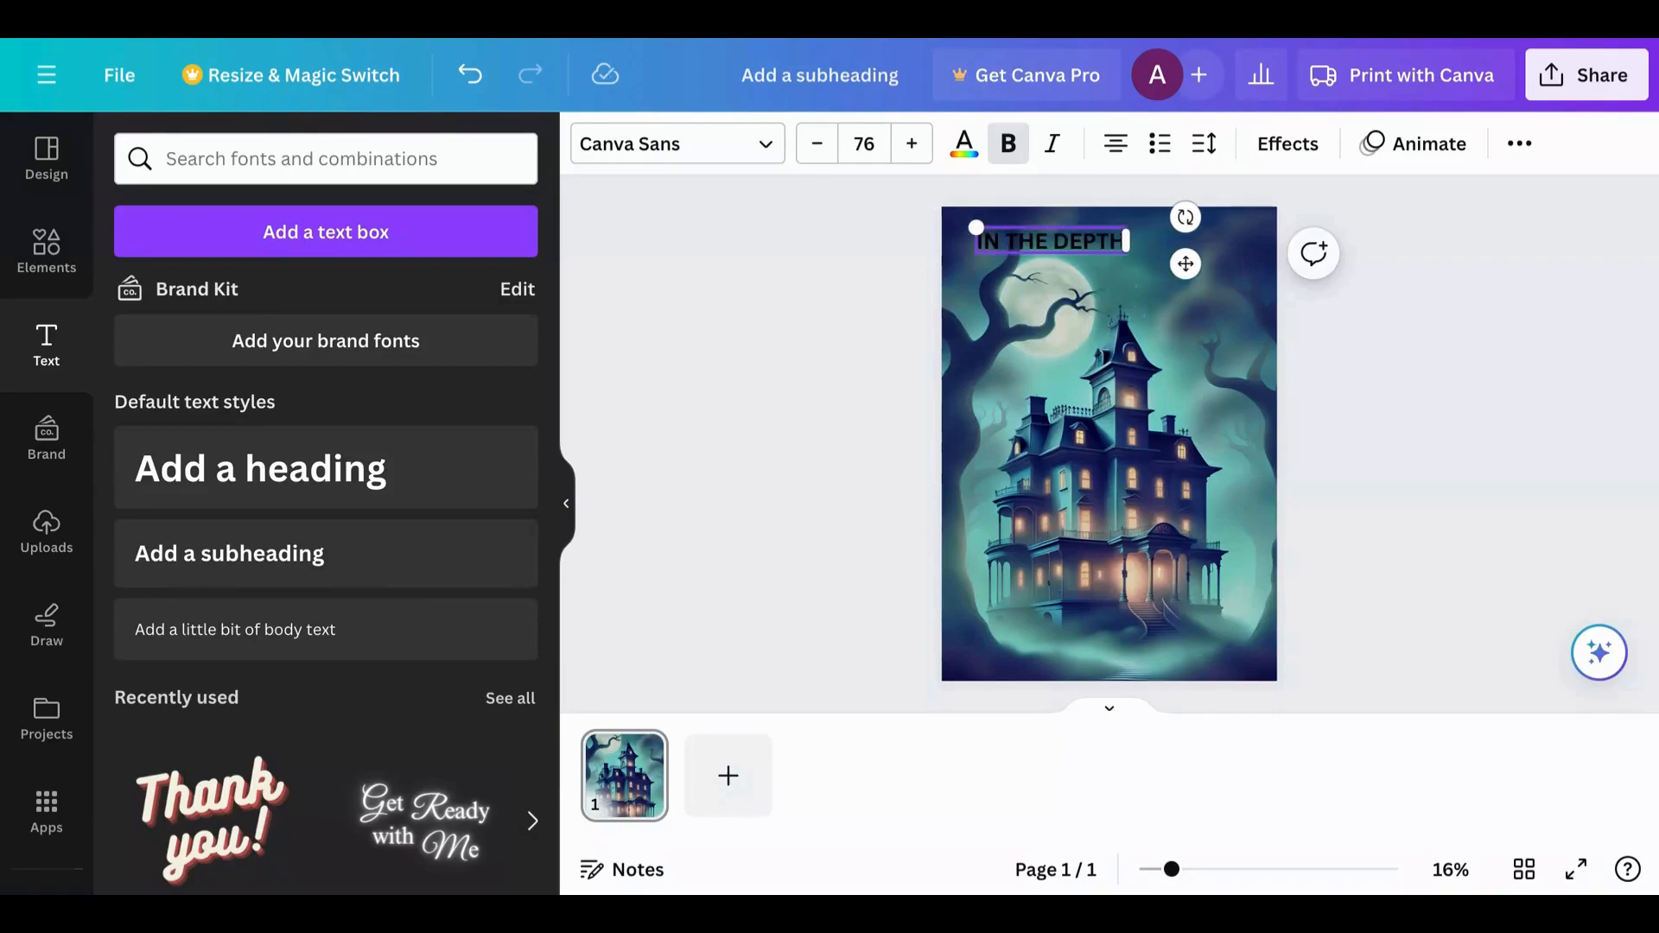
type("S OF")
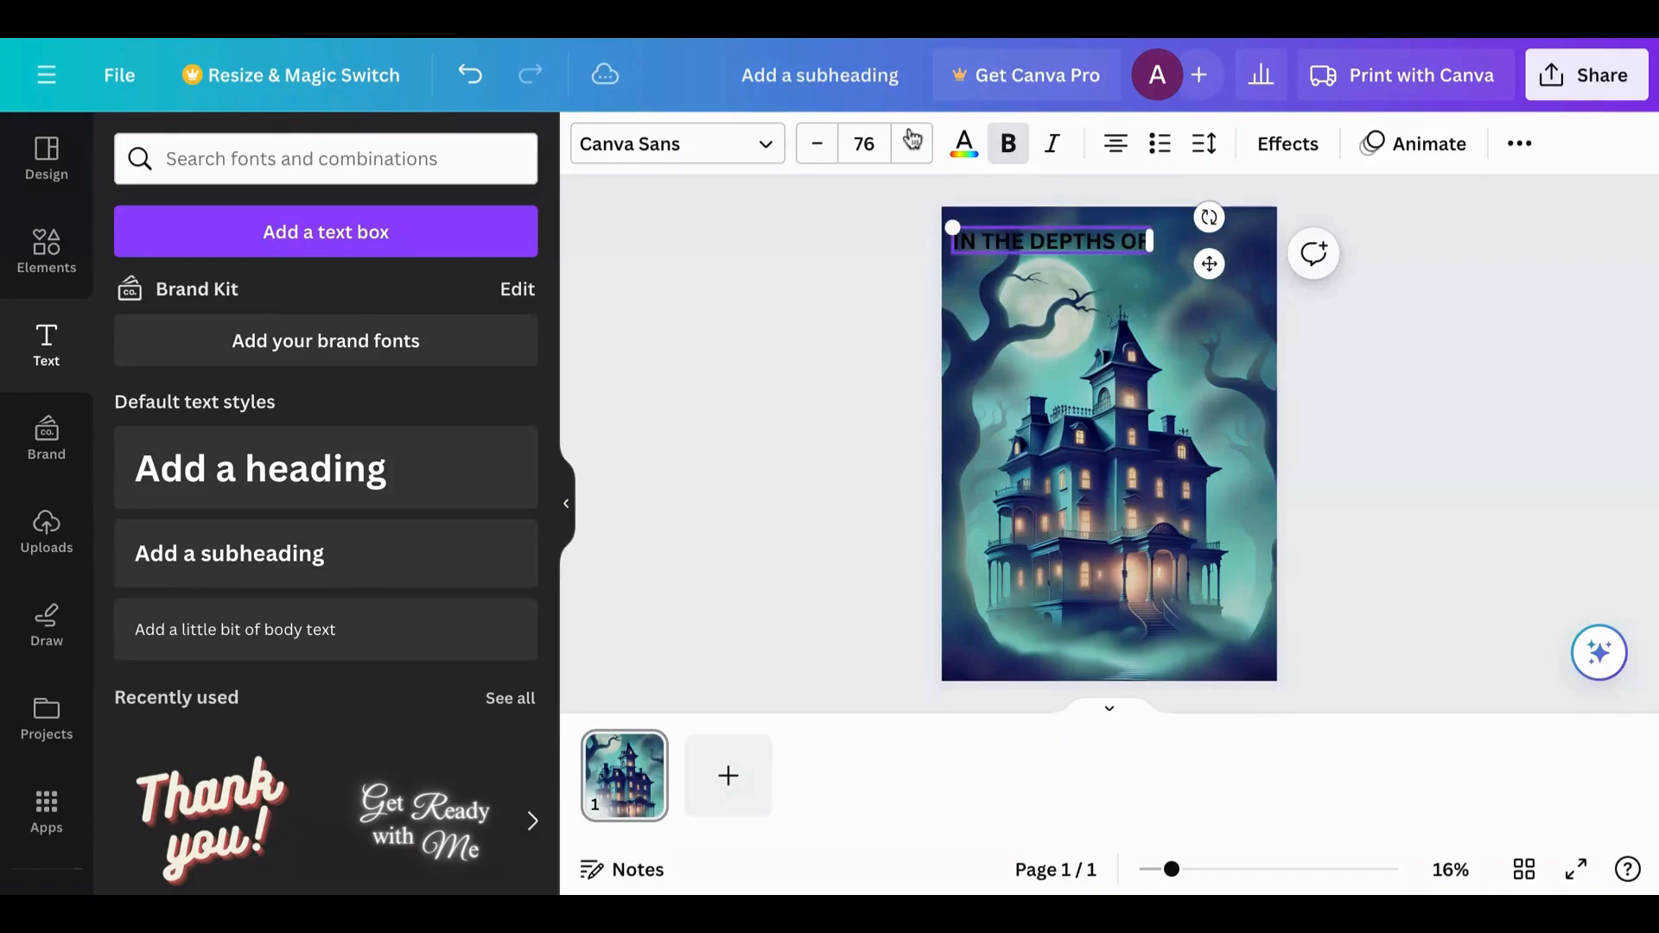
Try the font Courier New OS from the Serif category on the subheading, and settle on Centaur
left_click(700, 157)
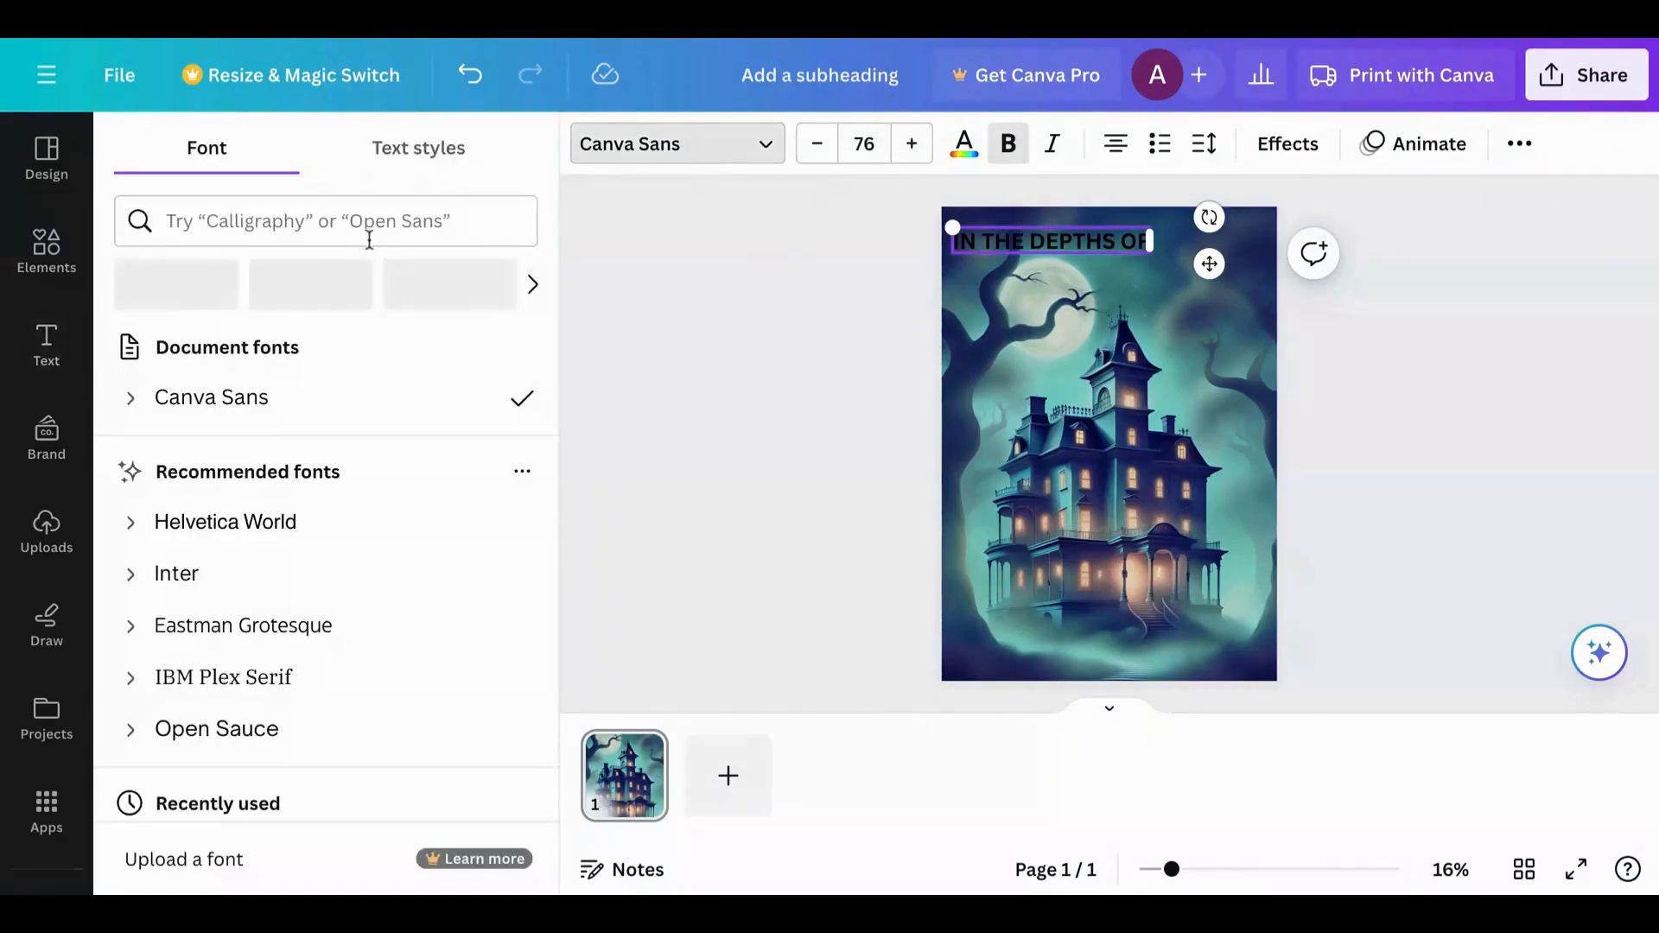
scroll(396, 302, "right", 5)
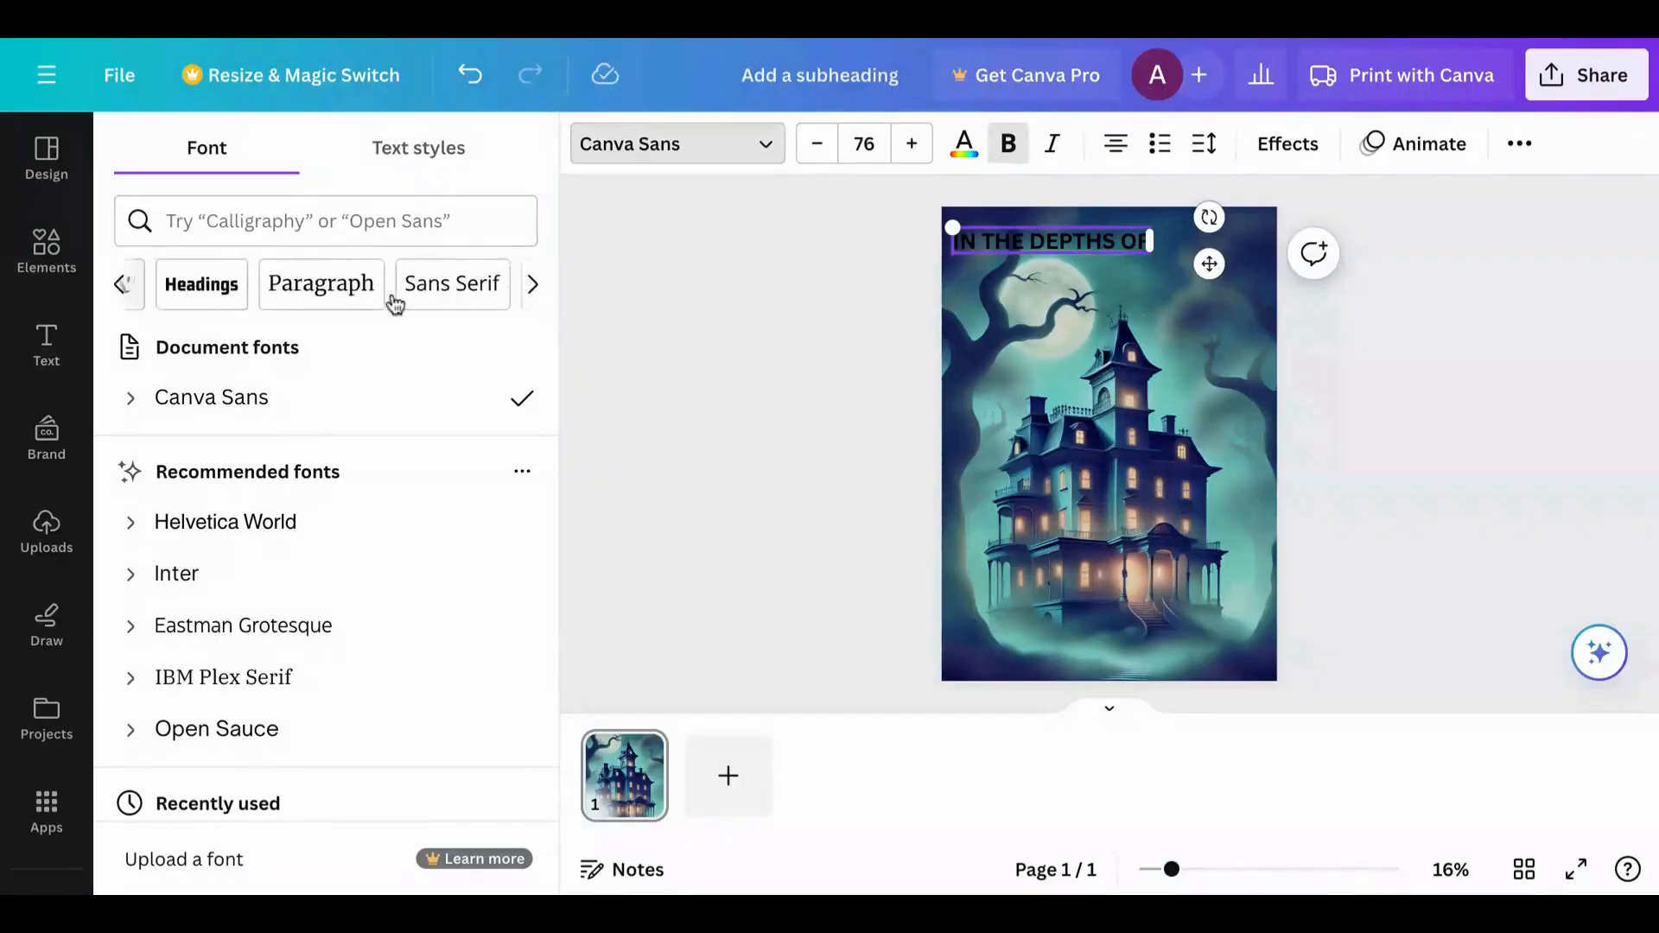
left_click(394, 301)
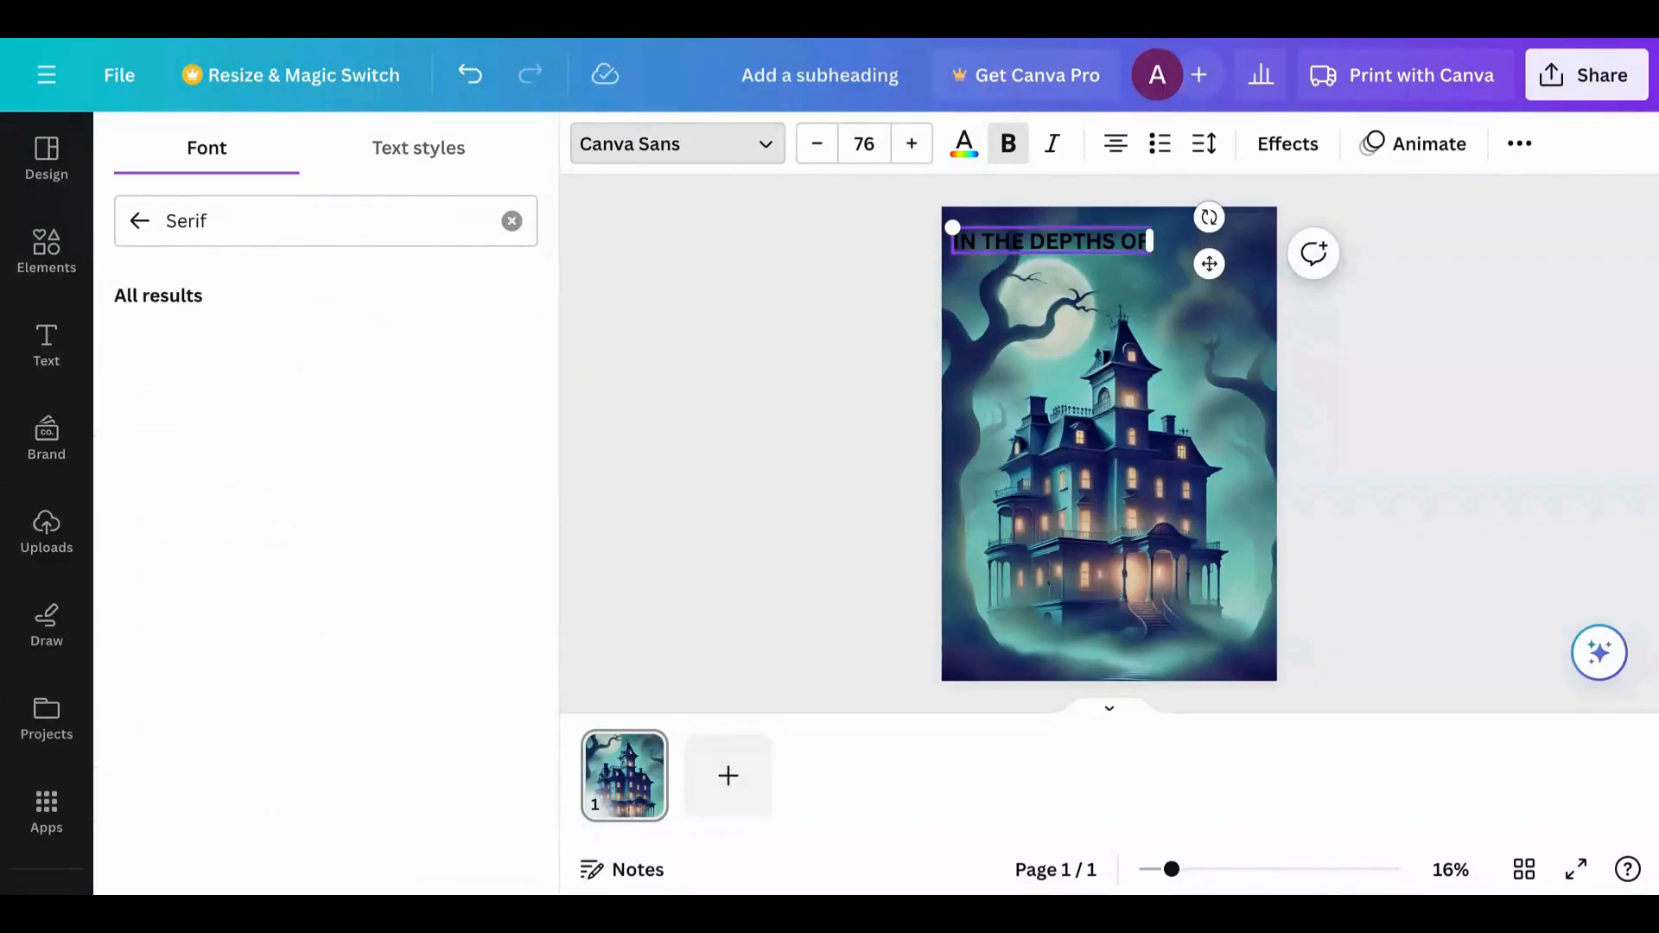
scroll(362, 488, "down", 8)
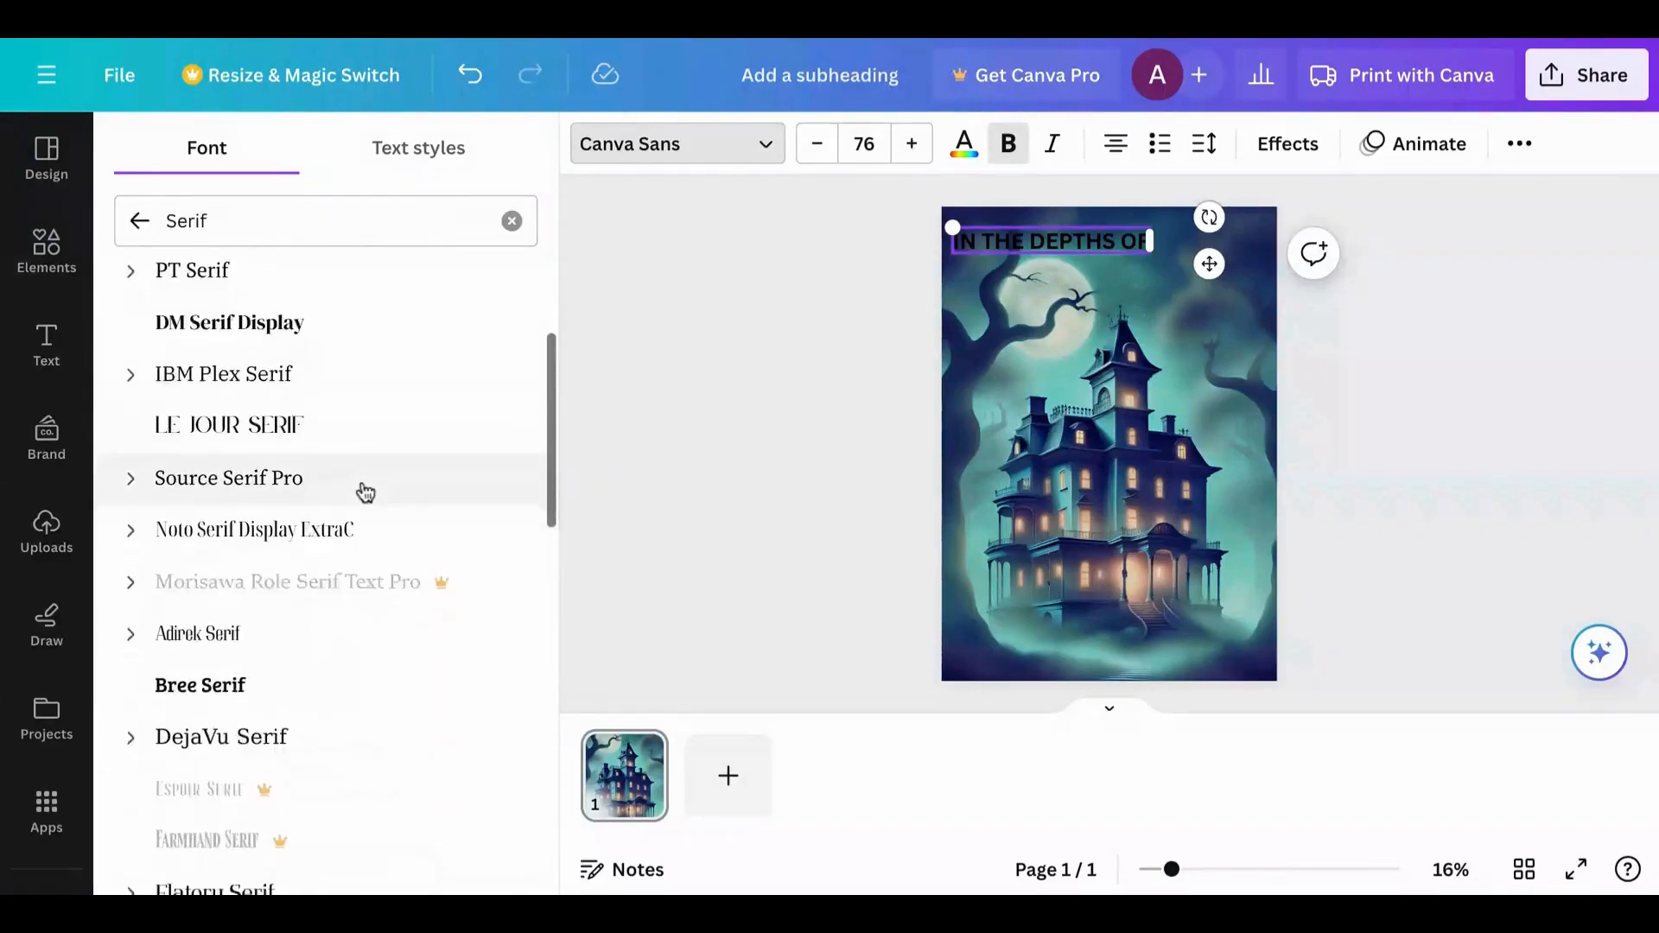
scroll(360, 515, "down", 3)
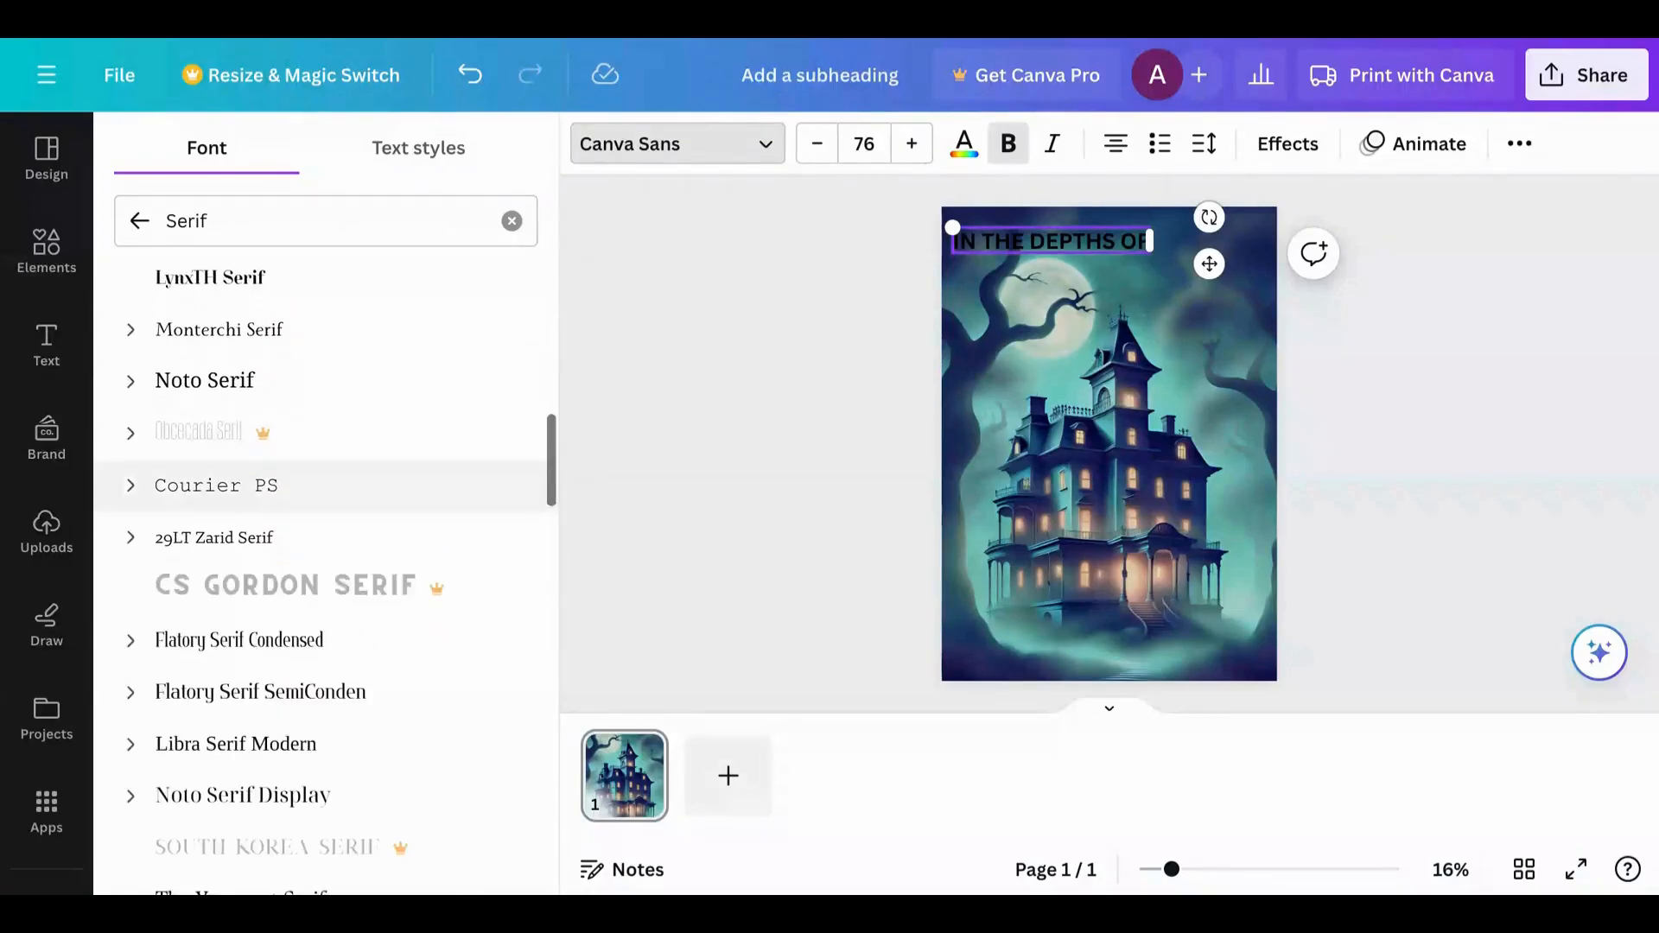
scroll(359, 515, "down", 2)
scroll(359, 515, "down", 2)
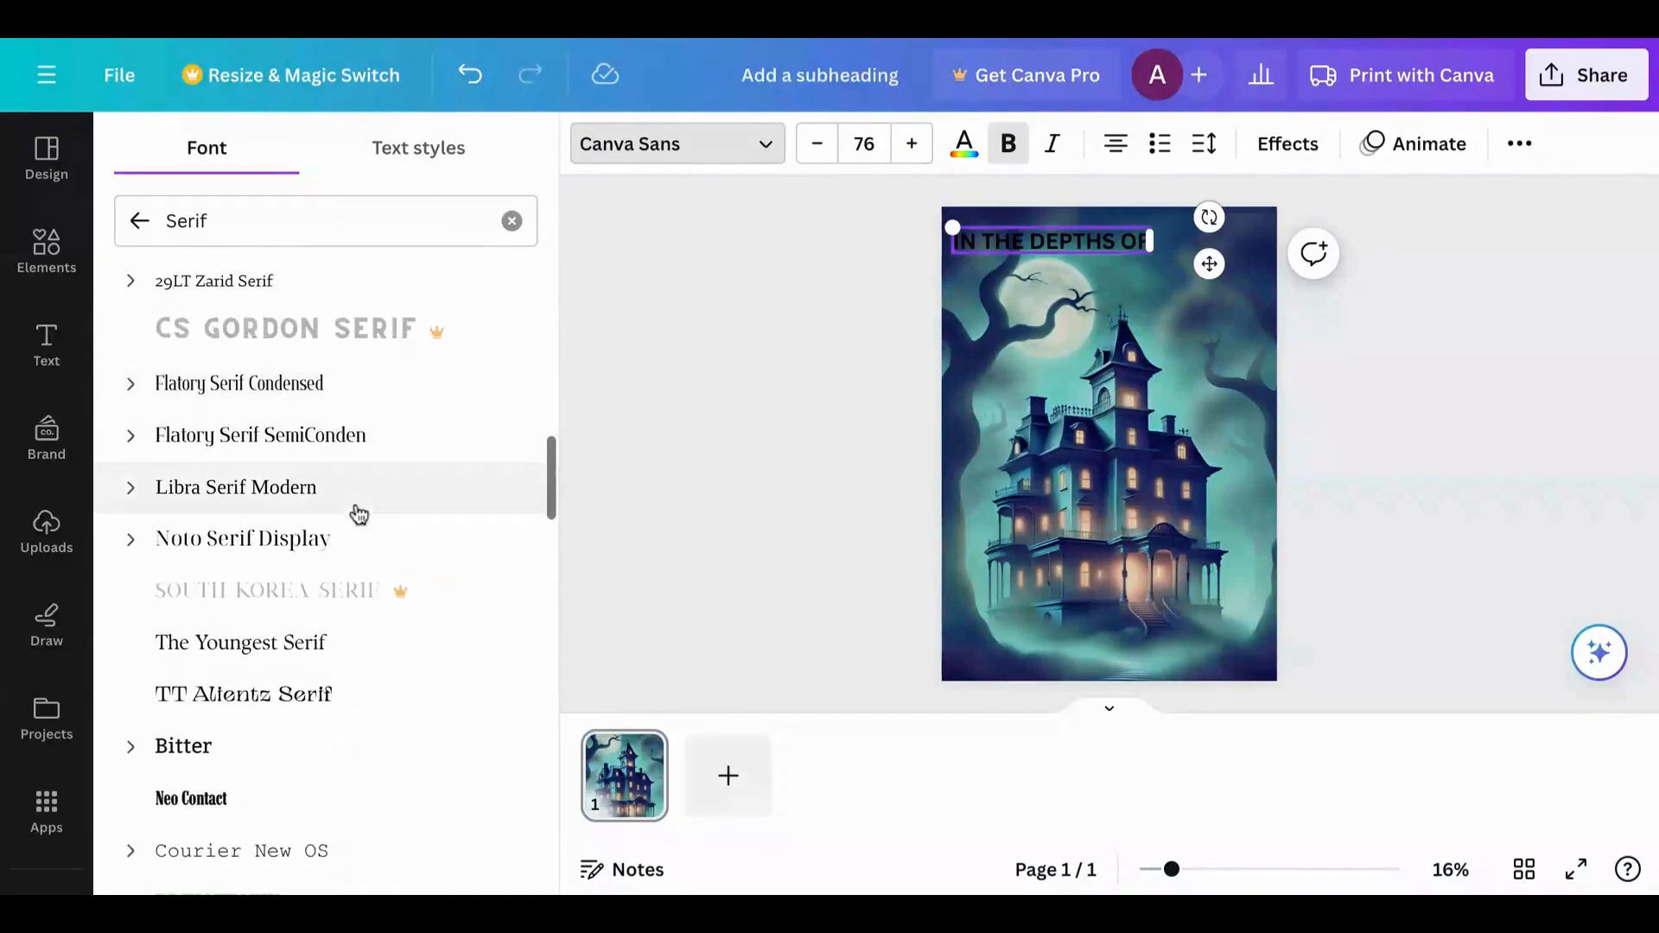
scroll(355, 515, "down", 3)
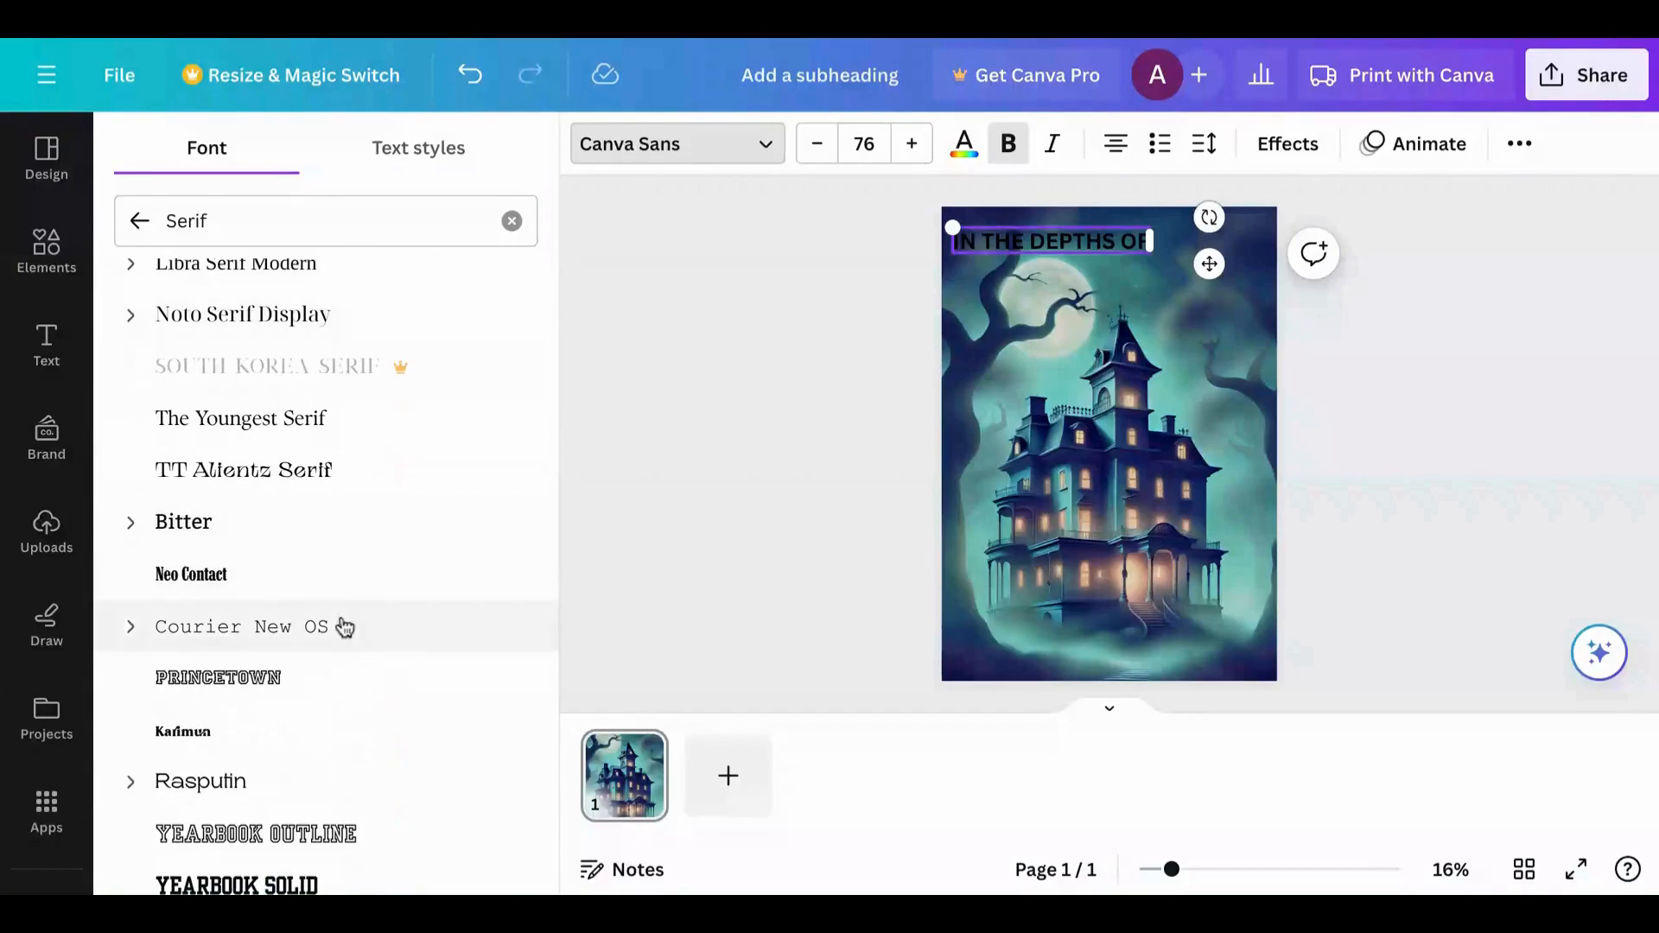
scroll(343, 625, "down", 2)
scroll(343, 622, "down", 2)
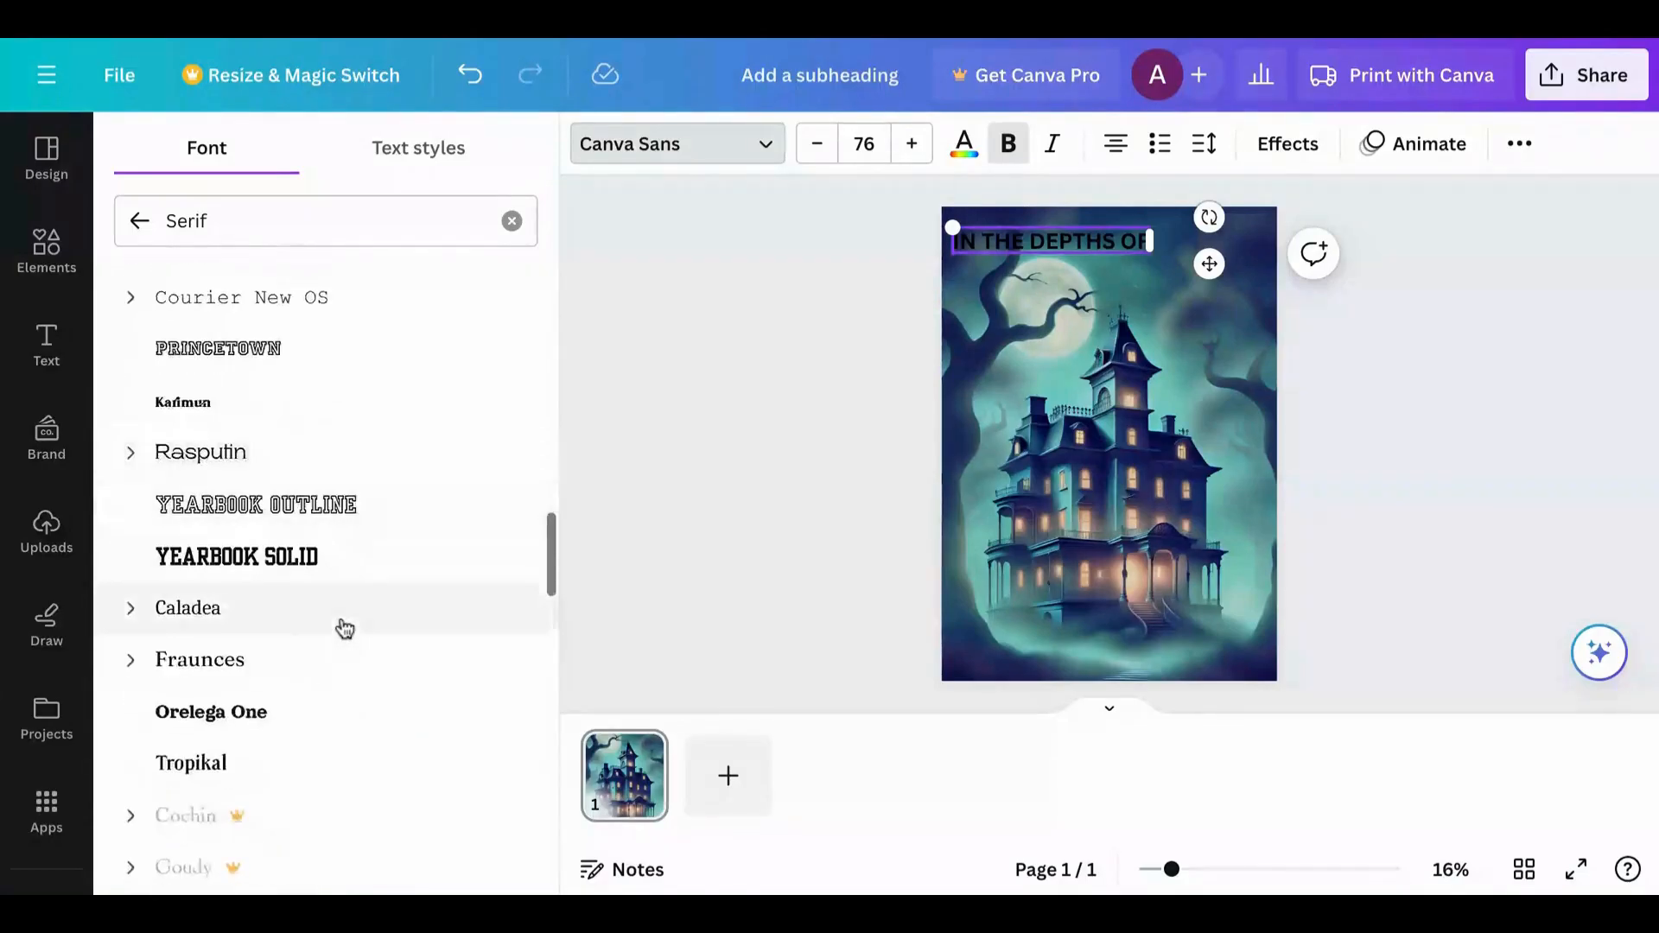
left_click(324, 316)
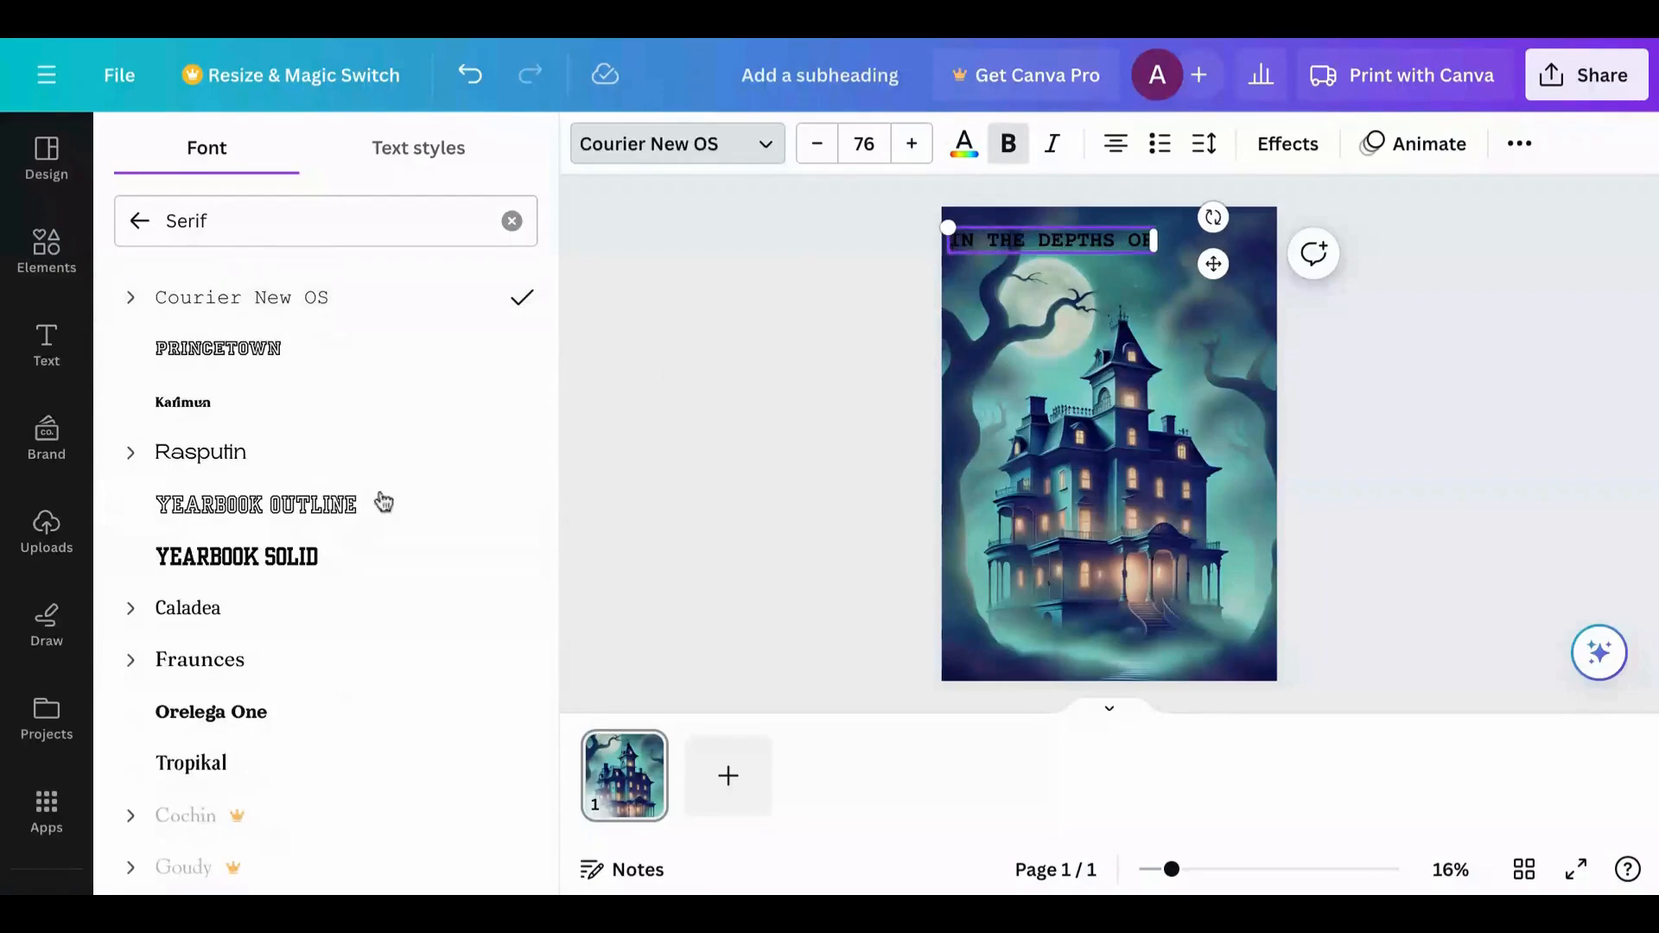
scroll(346, 514, "down", 3)
scroll(346, 515, "down", 6)
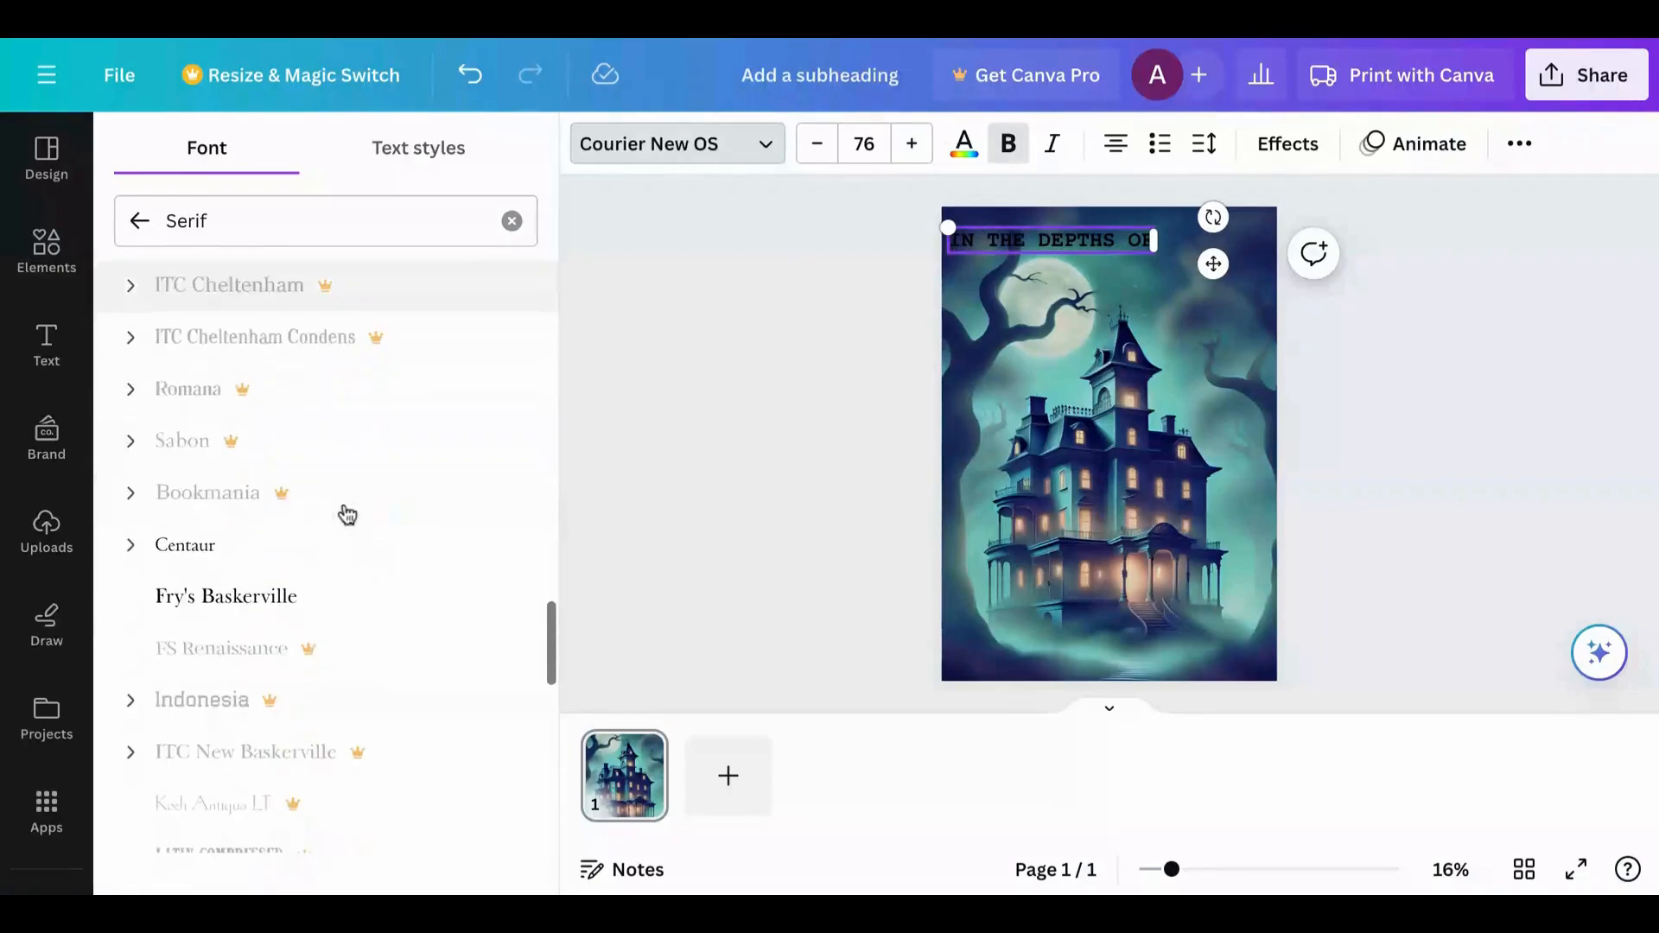
left_click(350, 540)
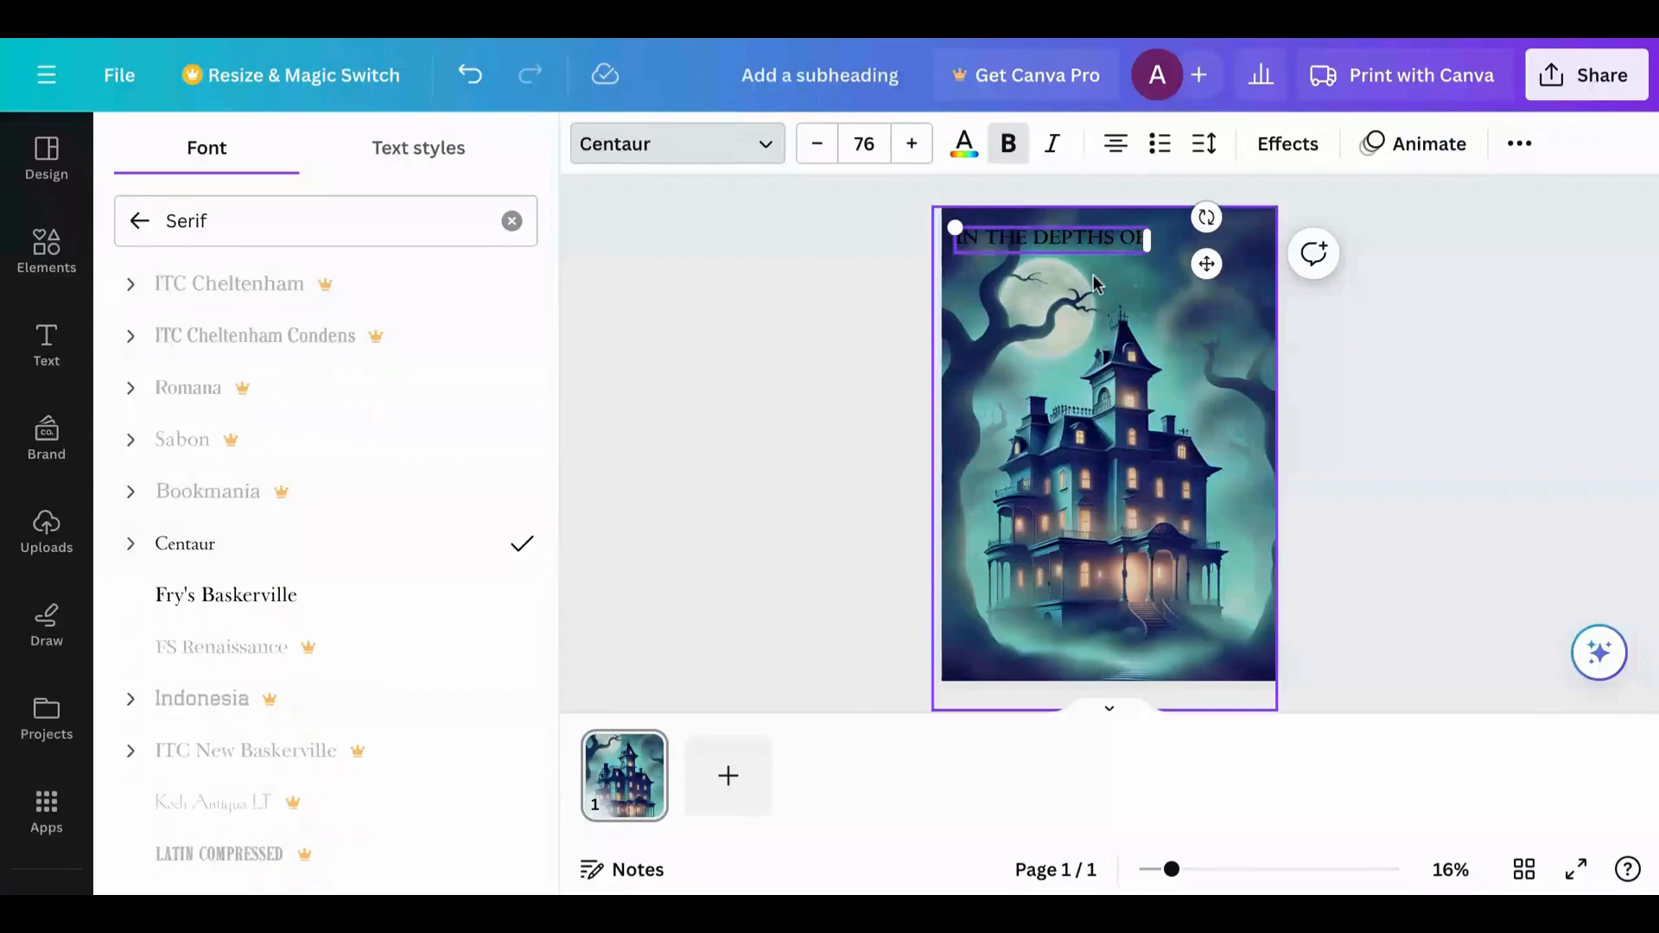
Enlarge the subheading to size 103 and widen its text box so the words fit on one line
left_click(907, 153)
left_click(907, 153)
left_click(908, 153)
left_click(907, 153)
left_click(908, 153)
left_click(907, 153)
left_click(908, 153)
left_click(908, 153)
left_click(907, 153)
left_click(907, 153)
left_click(908, 153)
left_click(912, 144)
left_click(912, 143)
left_click(912, 144)
left_click(911, 143)
left_click(912, 143)
left_click(912, 143)
left_click(912, 143)
left_click(912, 143)
left_click_drag(1161, 266, 1241, 250)
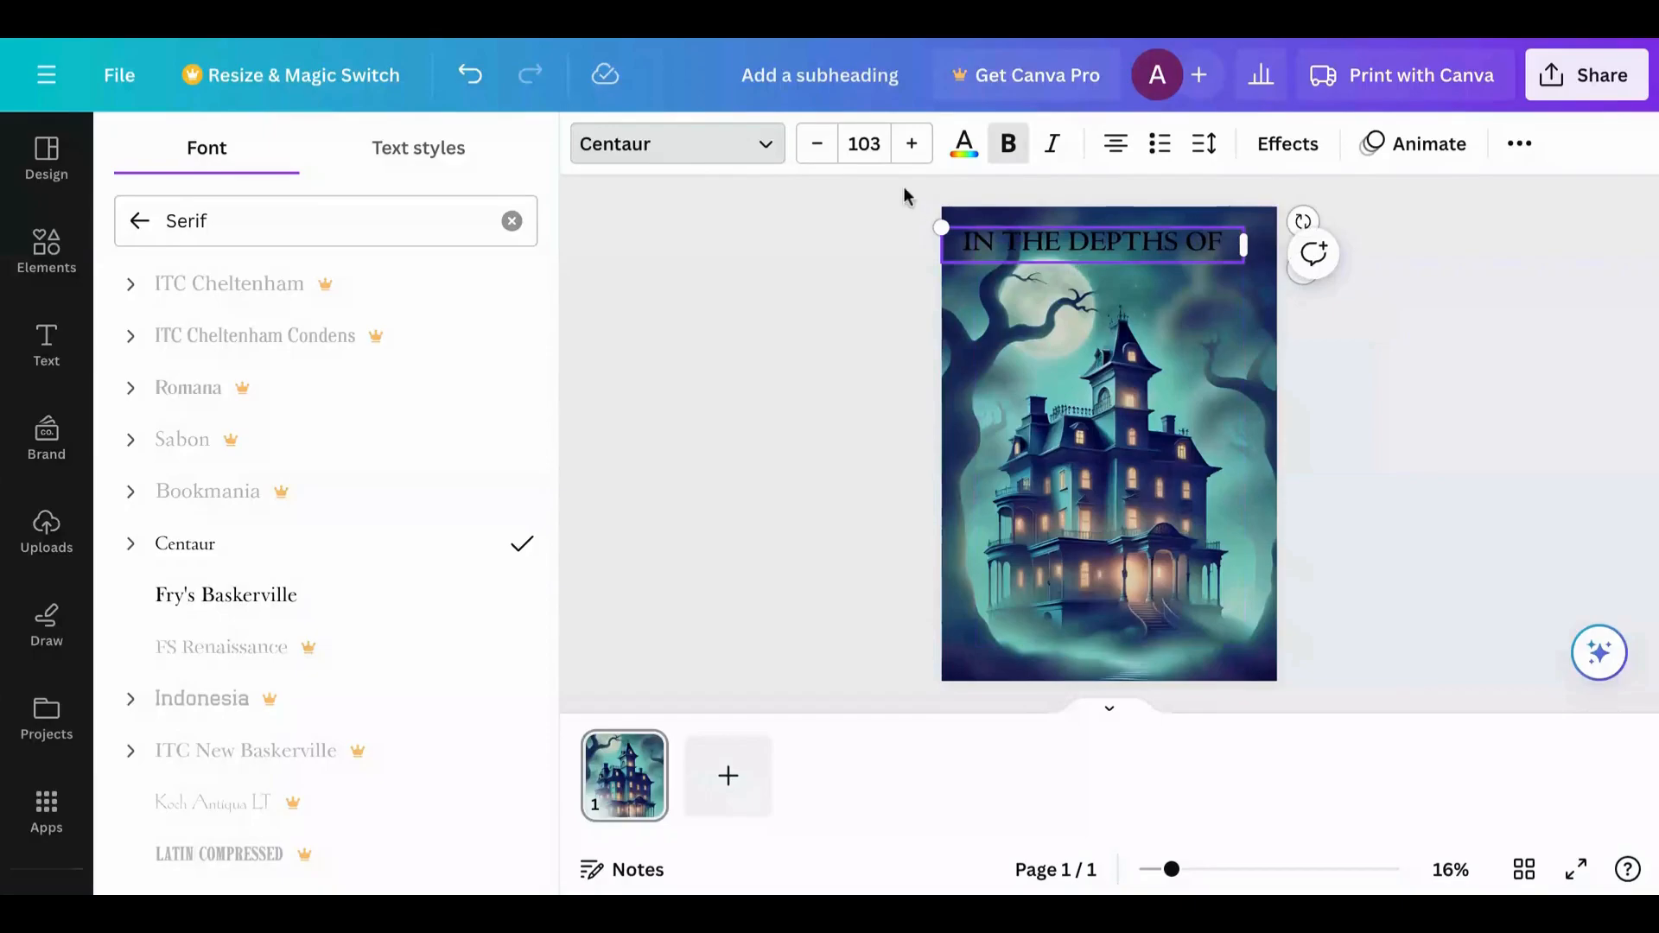
Set the subheading's size to 120 and stretch its text box to the full width of the poster
left_click(912, 143)
left_click(912, 144)
left_click(912, 143)
left_click(911, 144)
left_click(911, 144)
left_click(911, 144)
left_click(912, 143)
left_click(912, 143)
left_click(912, 144)
left_click(912, 143)
left_click(912, 143)
left_click(911, 144)
left_click(911, 144)
left_click(912, 144)
left_click(912, 143)
left_click(912, 143)
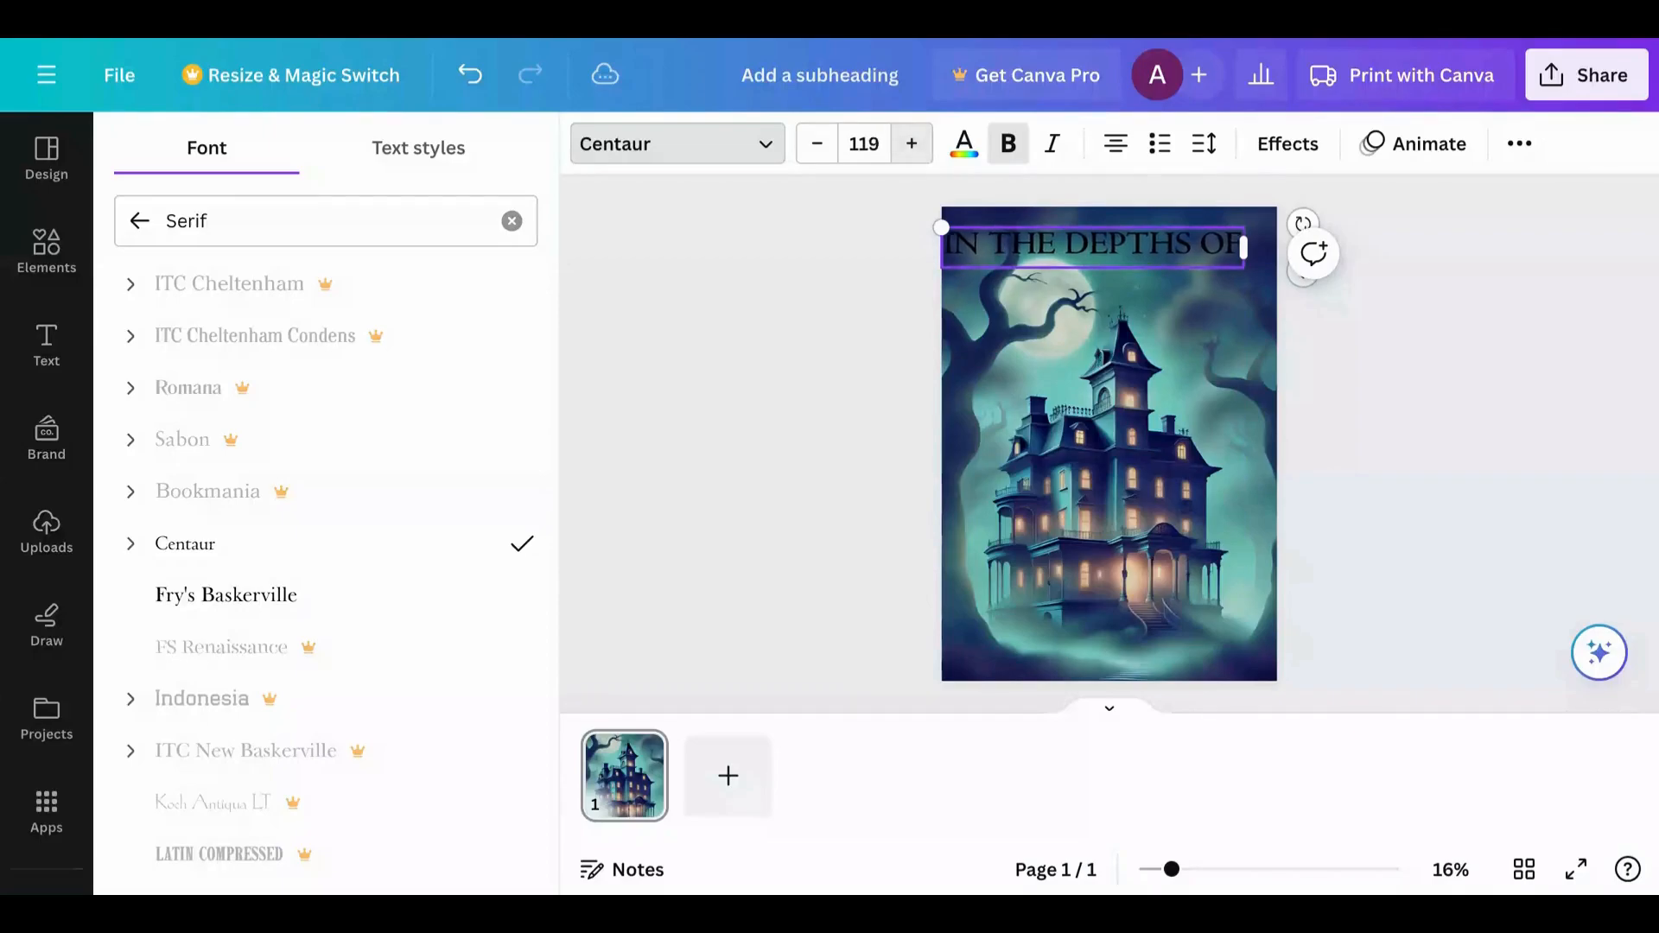
left_click(912, 143)
left_click_drag(1244, 264, 1287, 269)
left_click(844, 457)
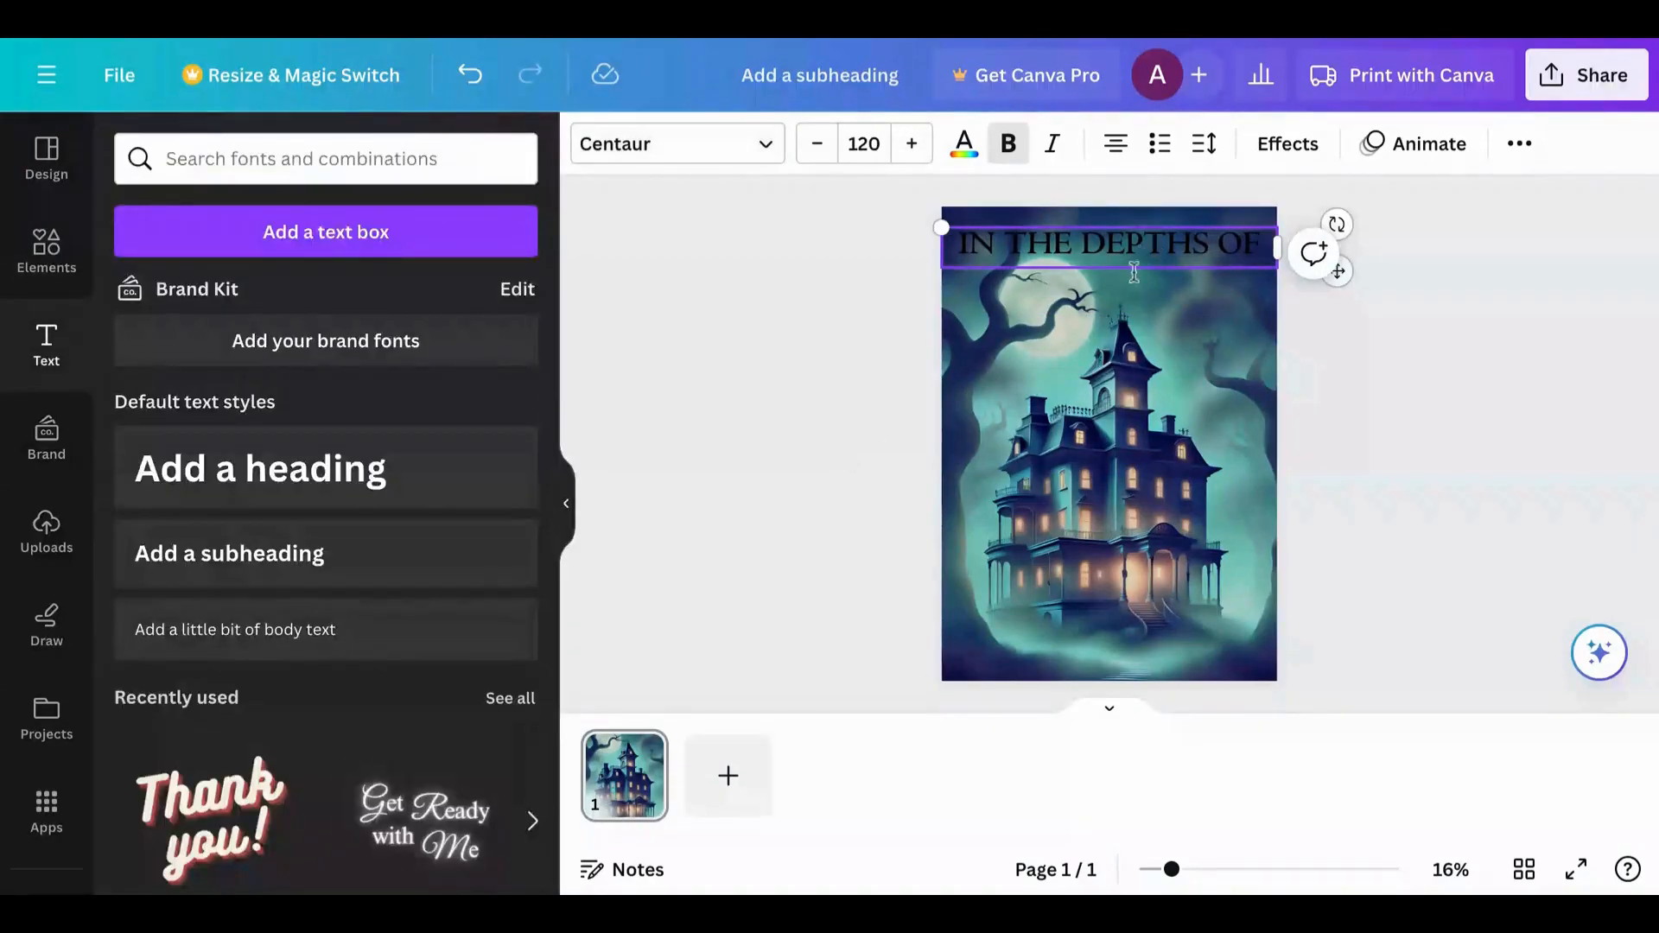
left_click(744, 440)
Move the subheading slightly closer to the poster's upper edge and centre it horizontally on the page
left_click(1121, 244)
left_click_drag(1121, 243, 1128, 229)
left_click(1250, 326)
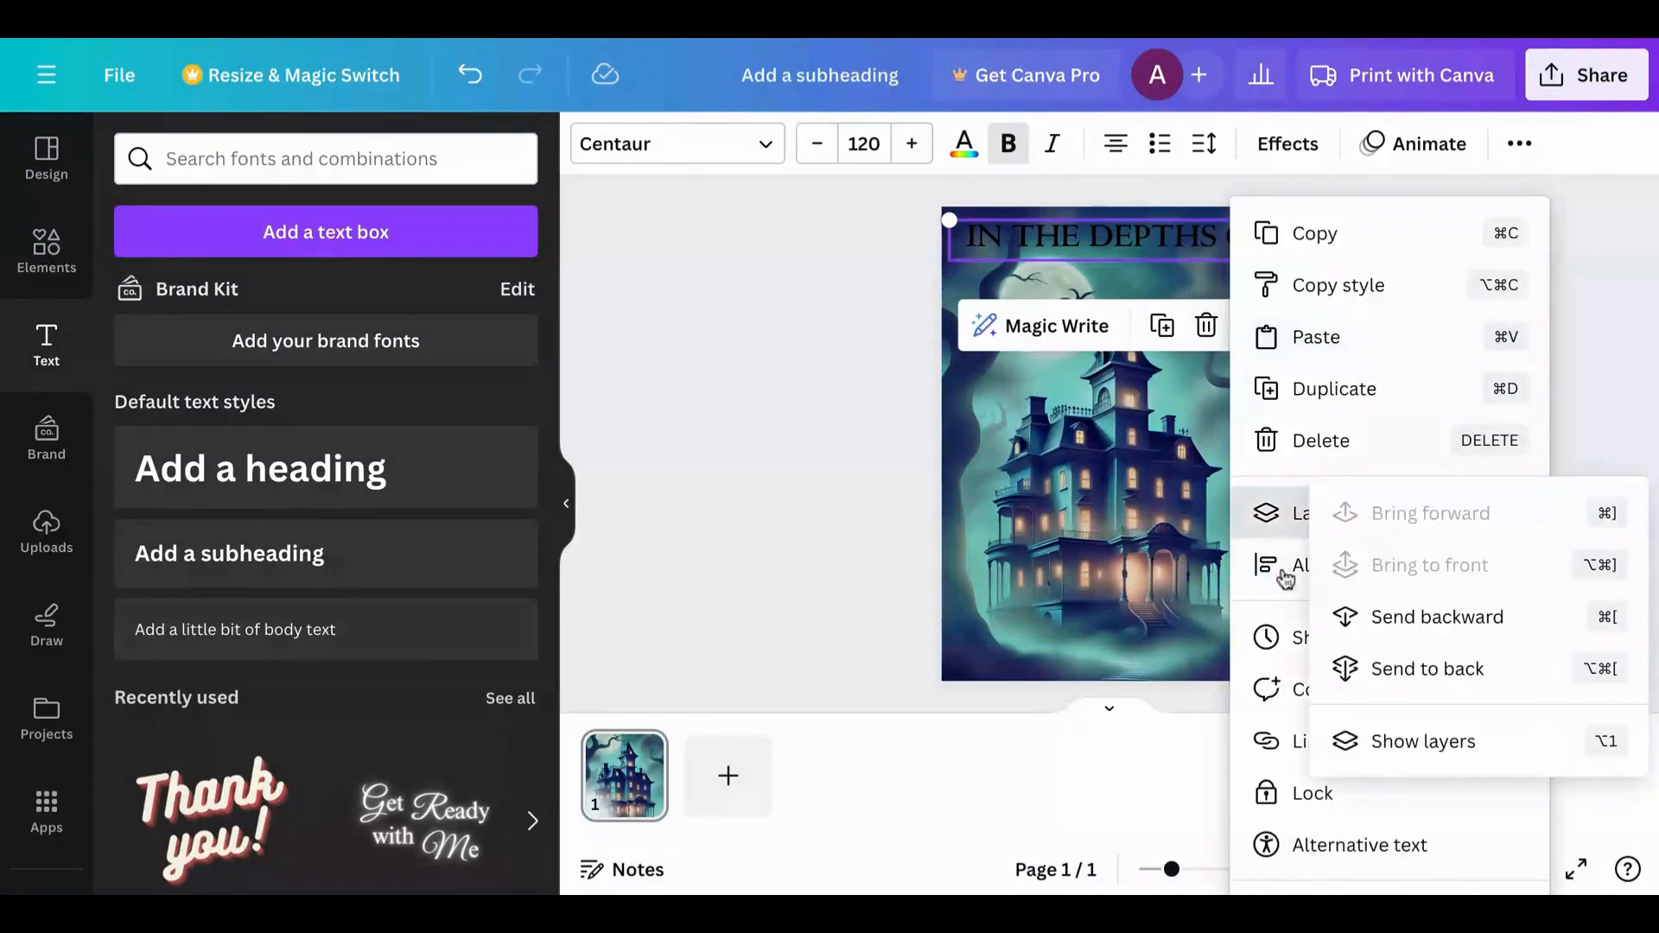
mouse_move(1286, 577)
left_click(1452, 623)
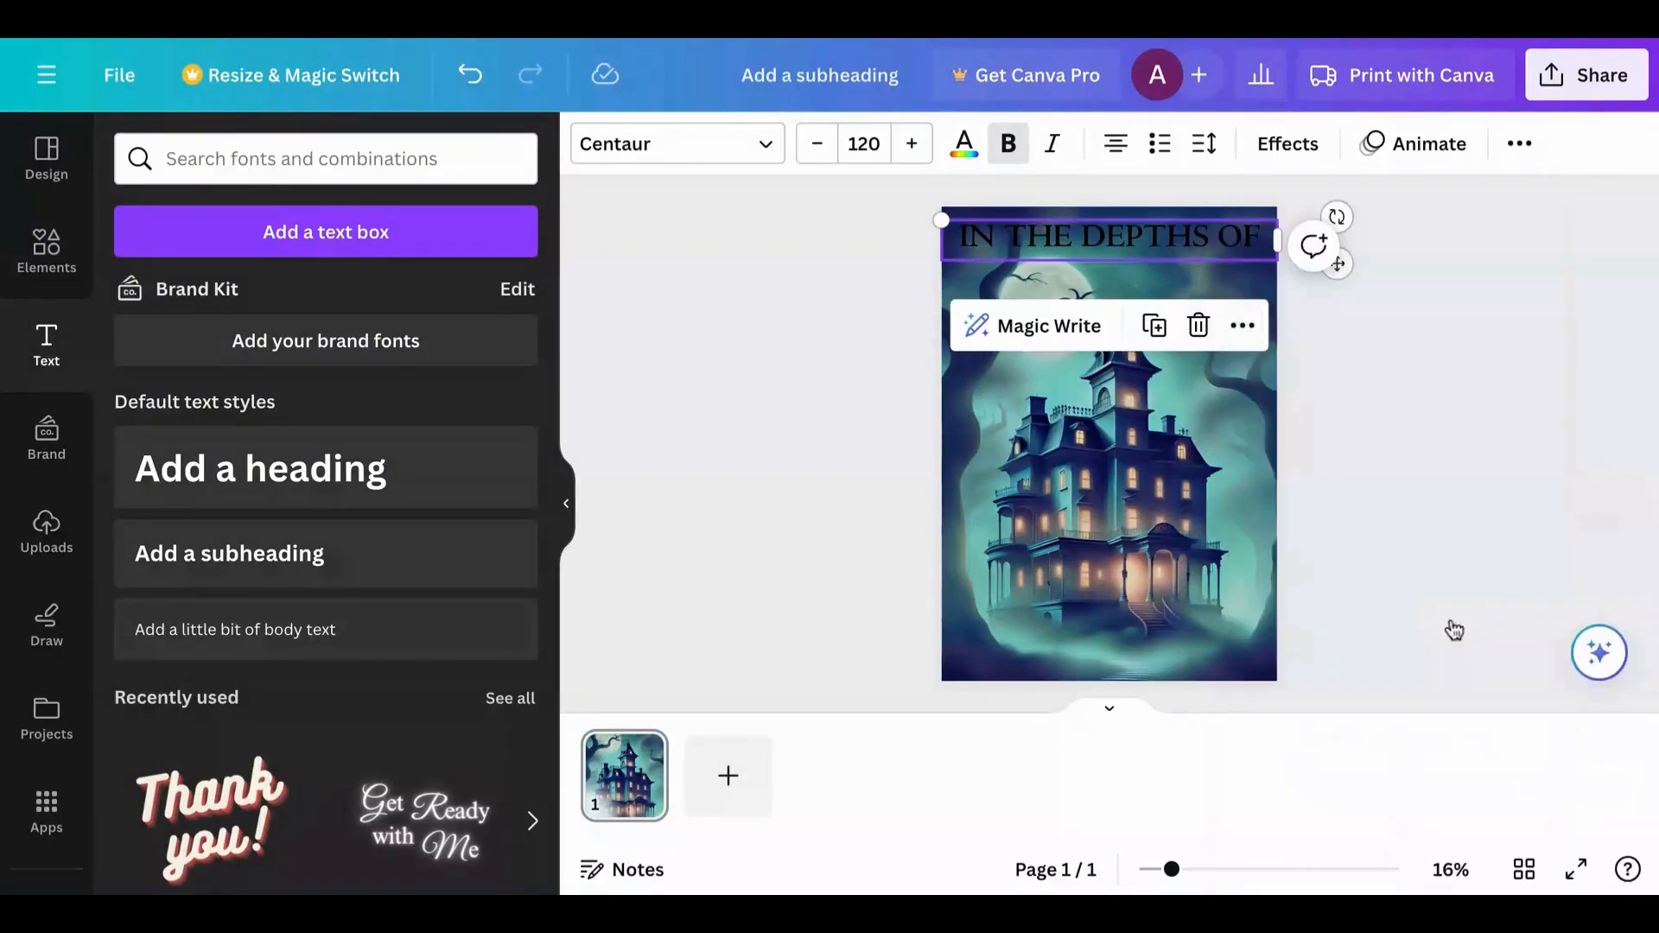
Colour the "IN THE DEPTHS OF" subheading white using the document colours
left_click(963, 143)
left_click(283, 290)
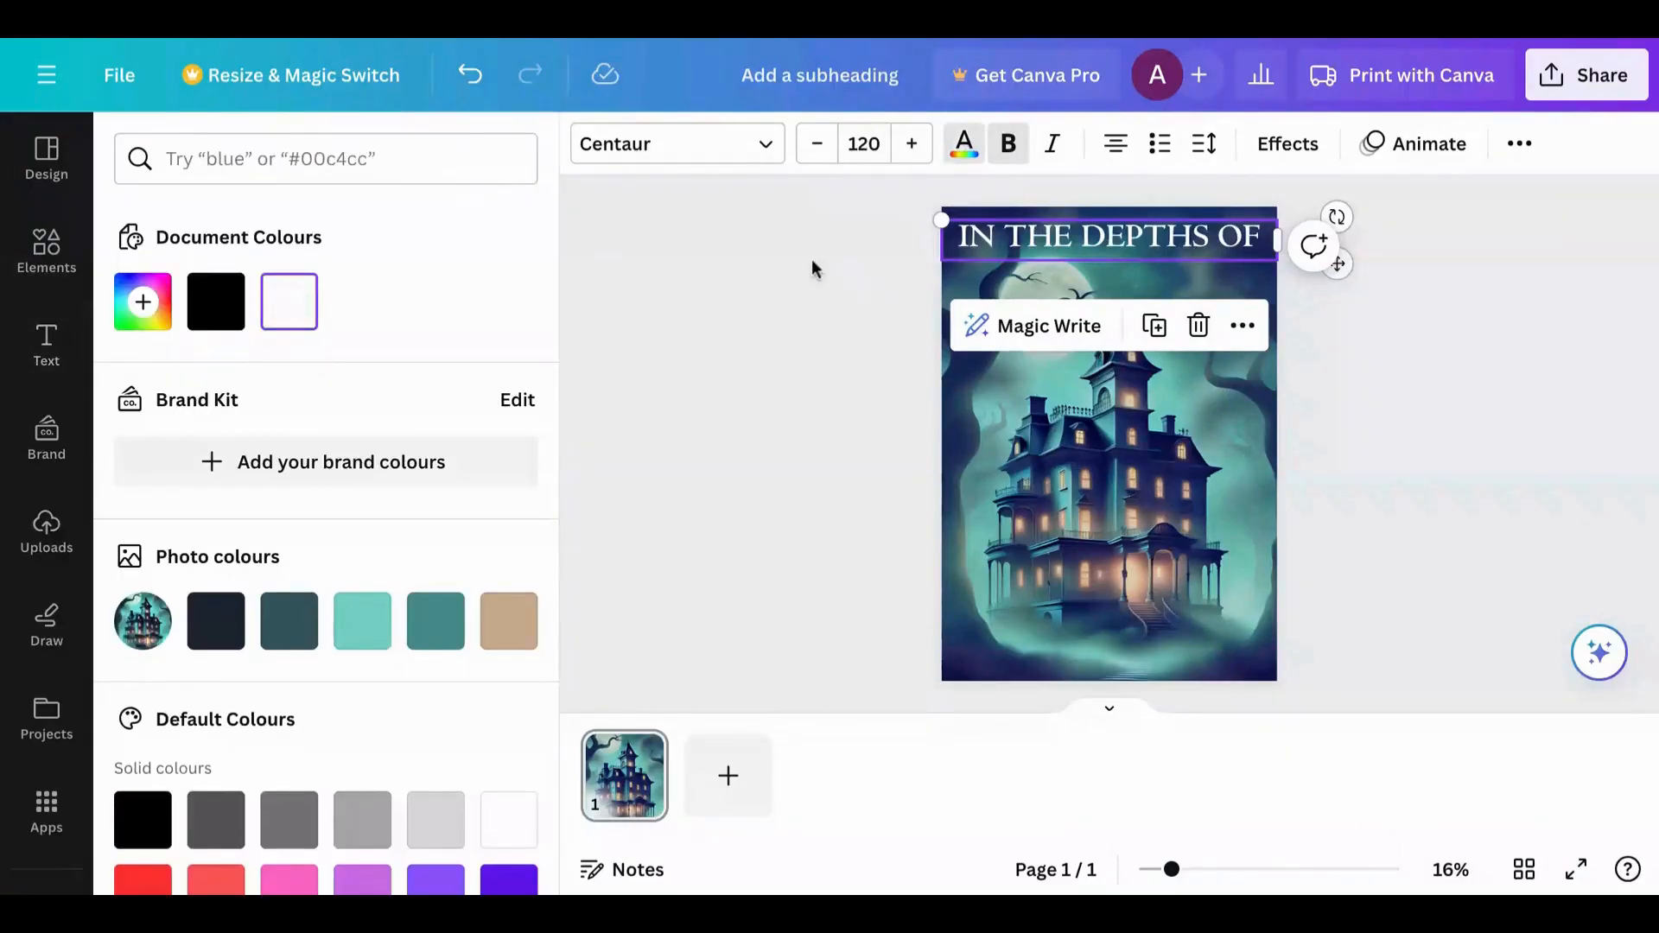
key("Escape")
Add a heading reading "DARKNESS" directly below the subheading and set its size to 133
left_click(392, 466)
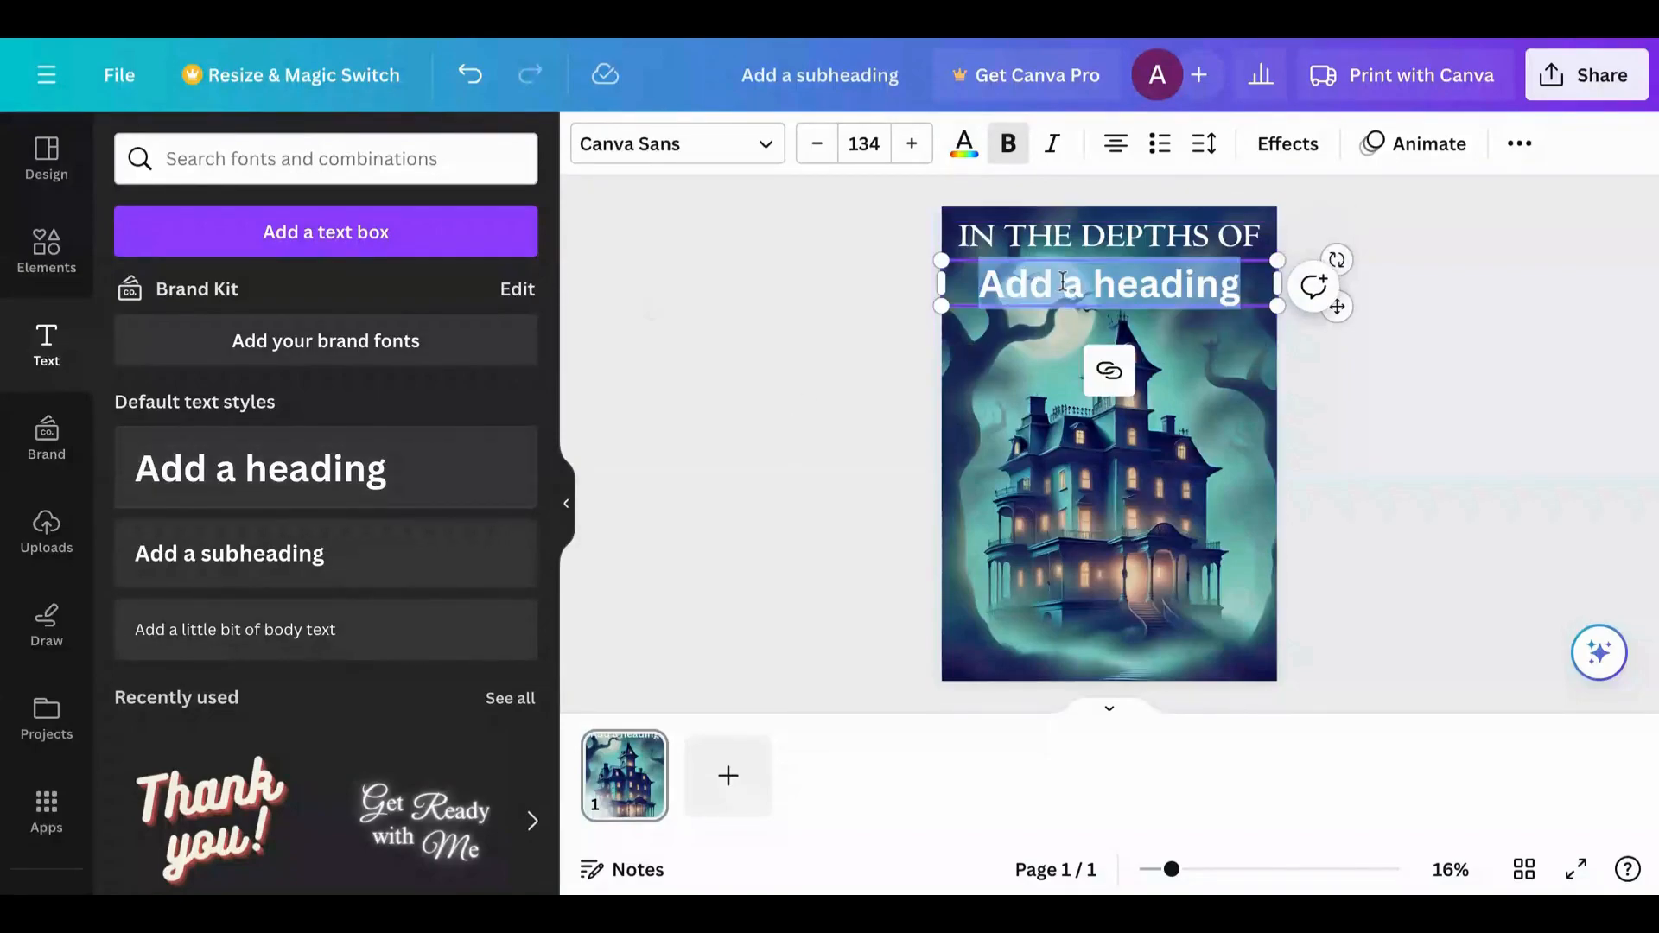
type("DARKNESS")
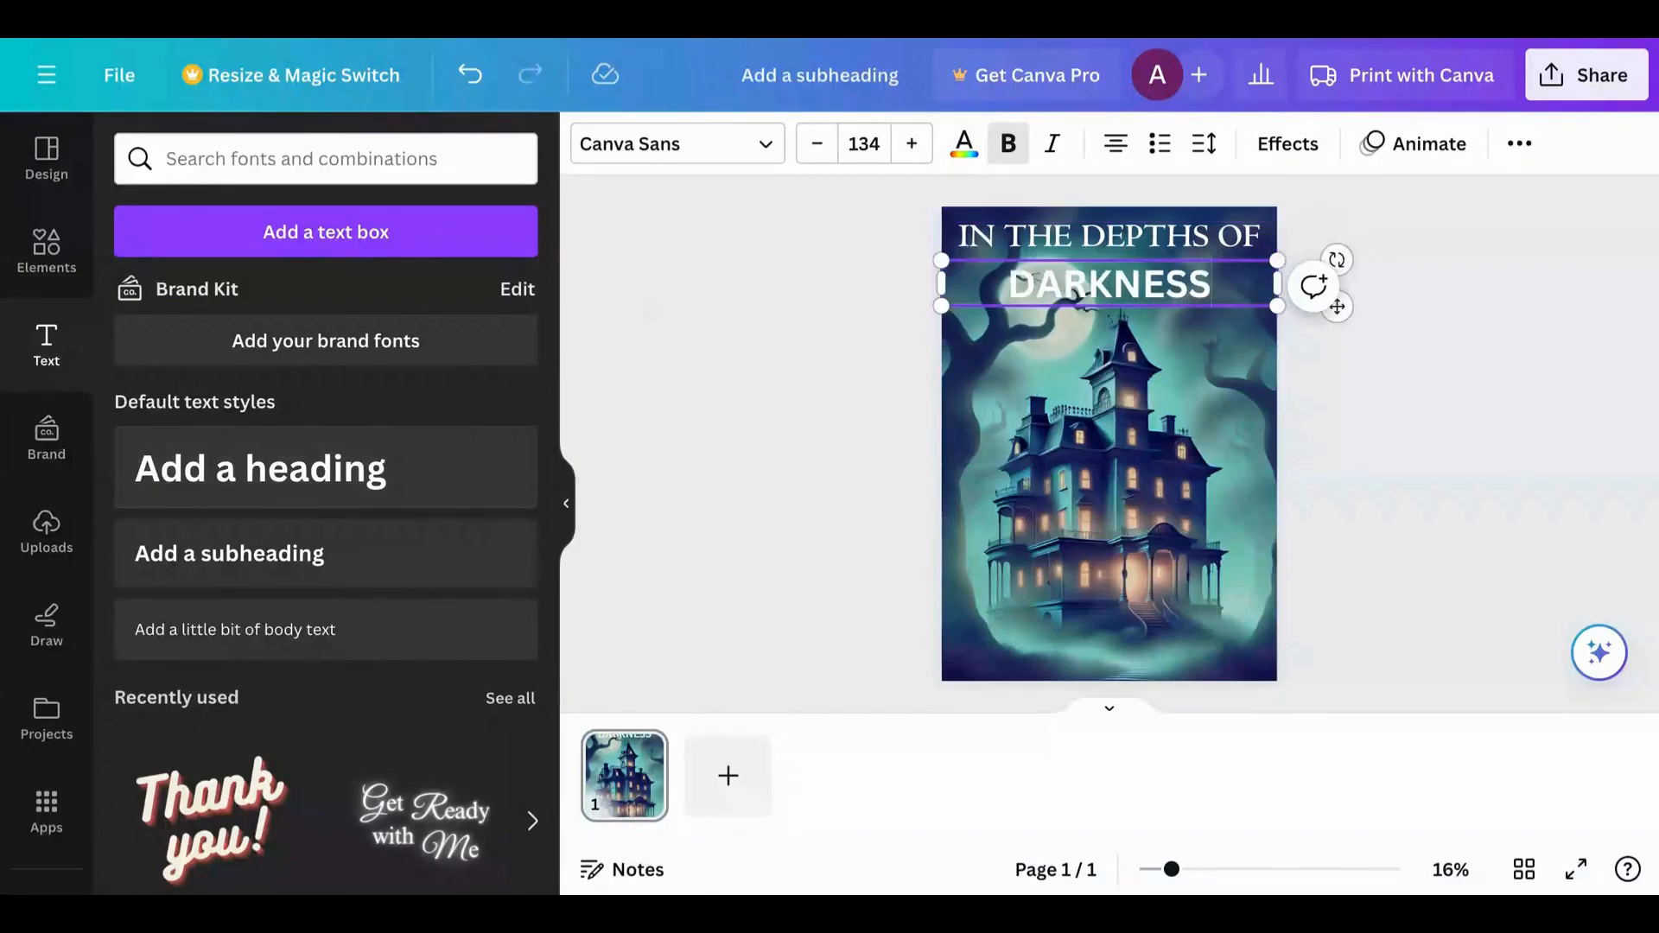
left_click(818, 144)
Change the "DARKNESS" heading's font to Horizon from the Wide font category
left_click(766, 145)
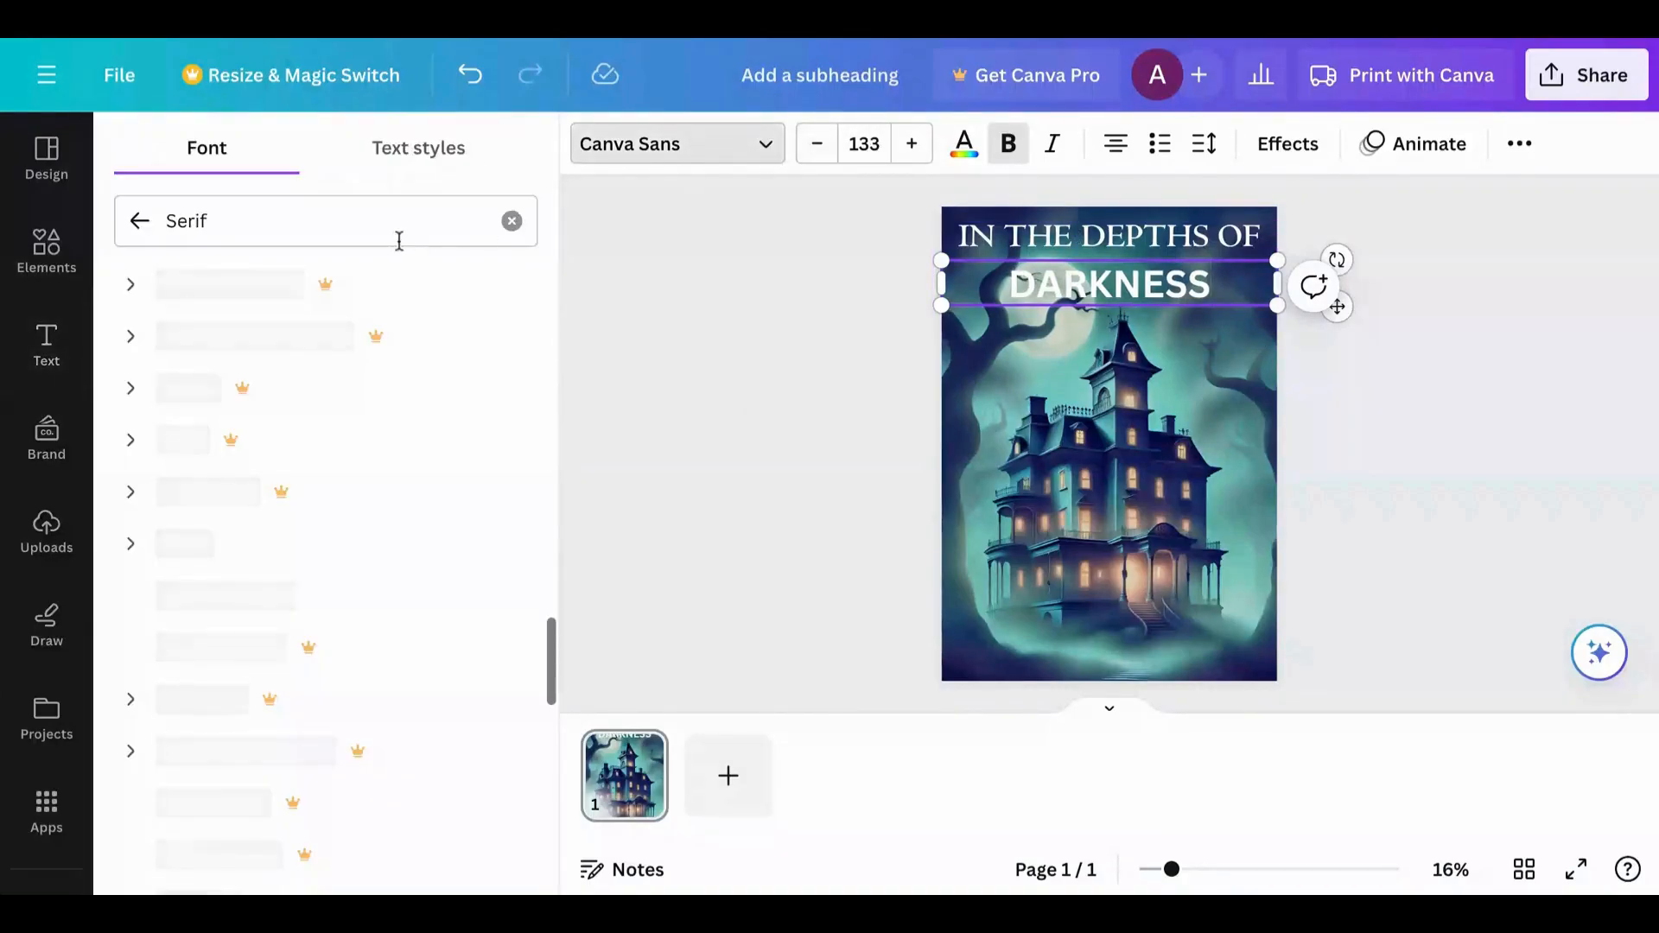
left_click(511, 221)
scroll(490, 286, "right", 3)
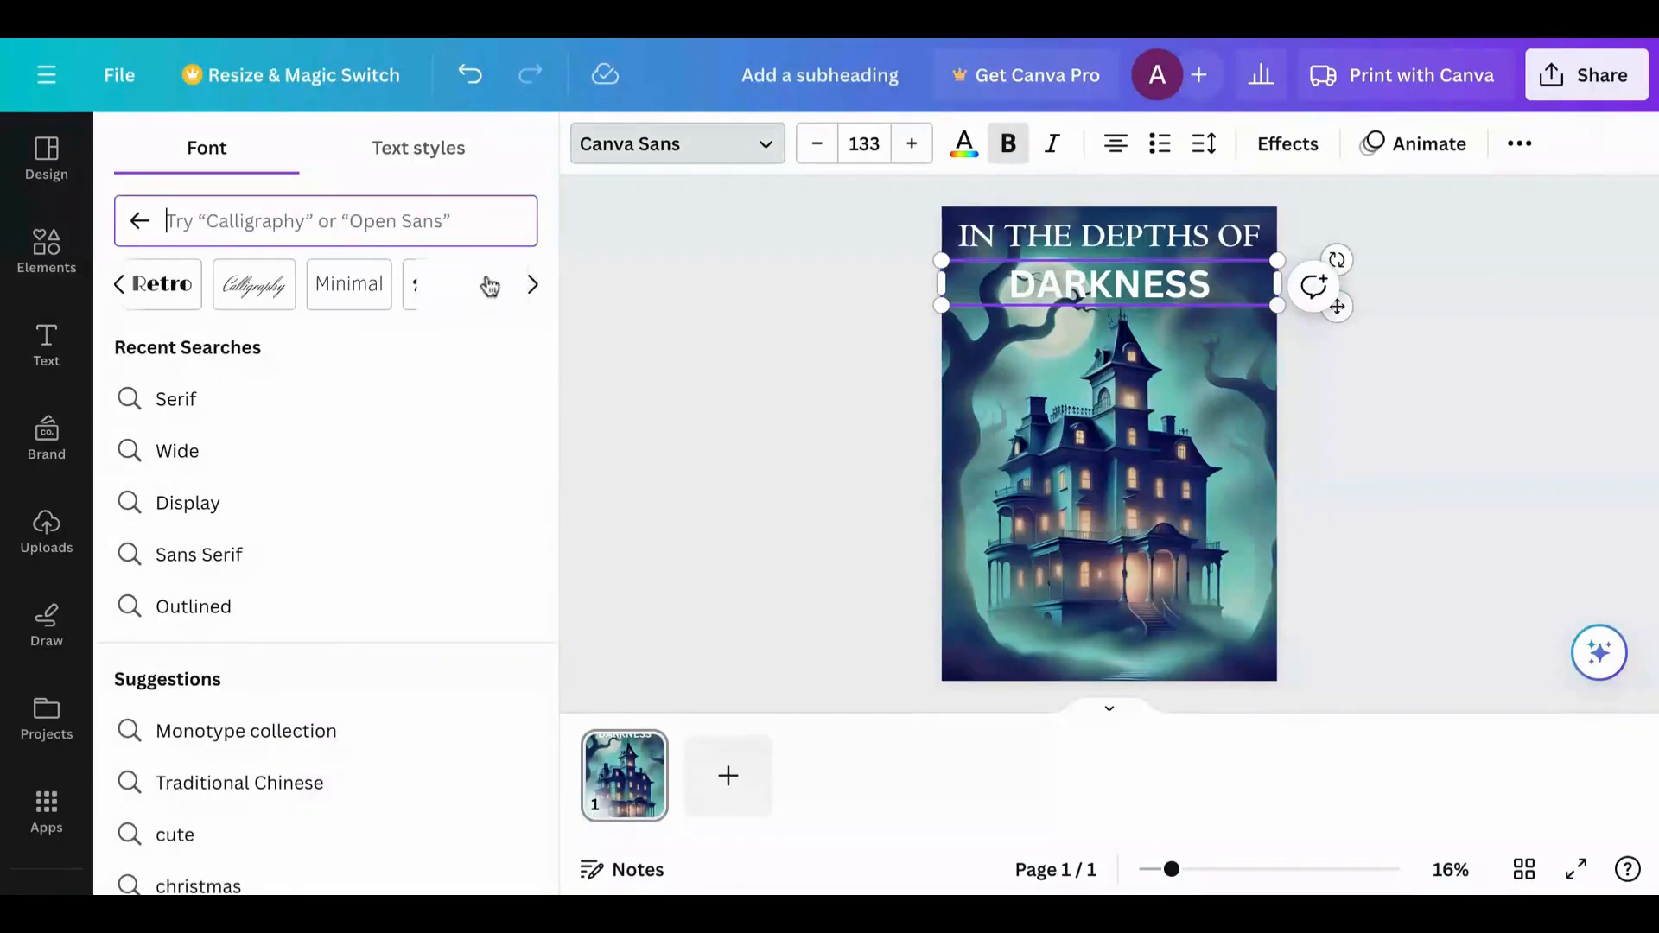
scroll(492, 286, "right", 7)
scroll(326, 284, "right", 10)
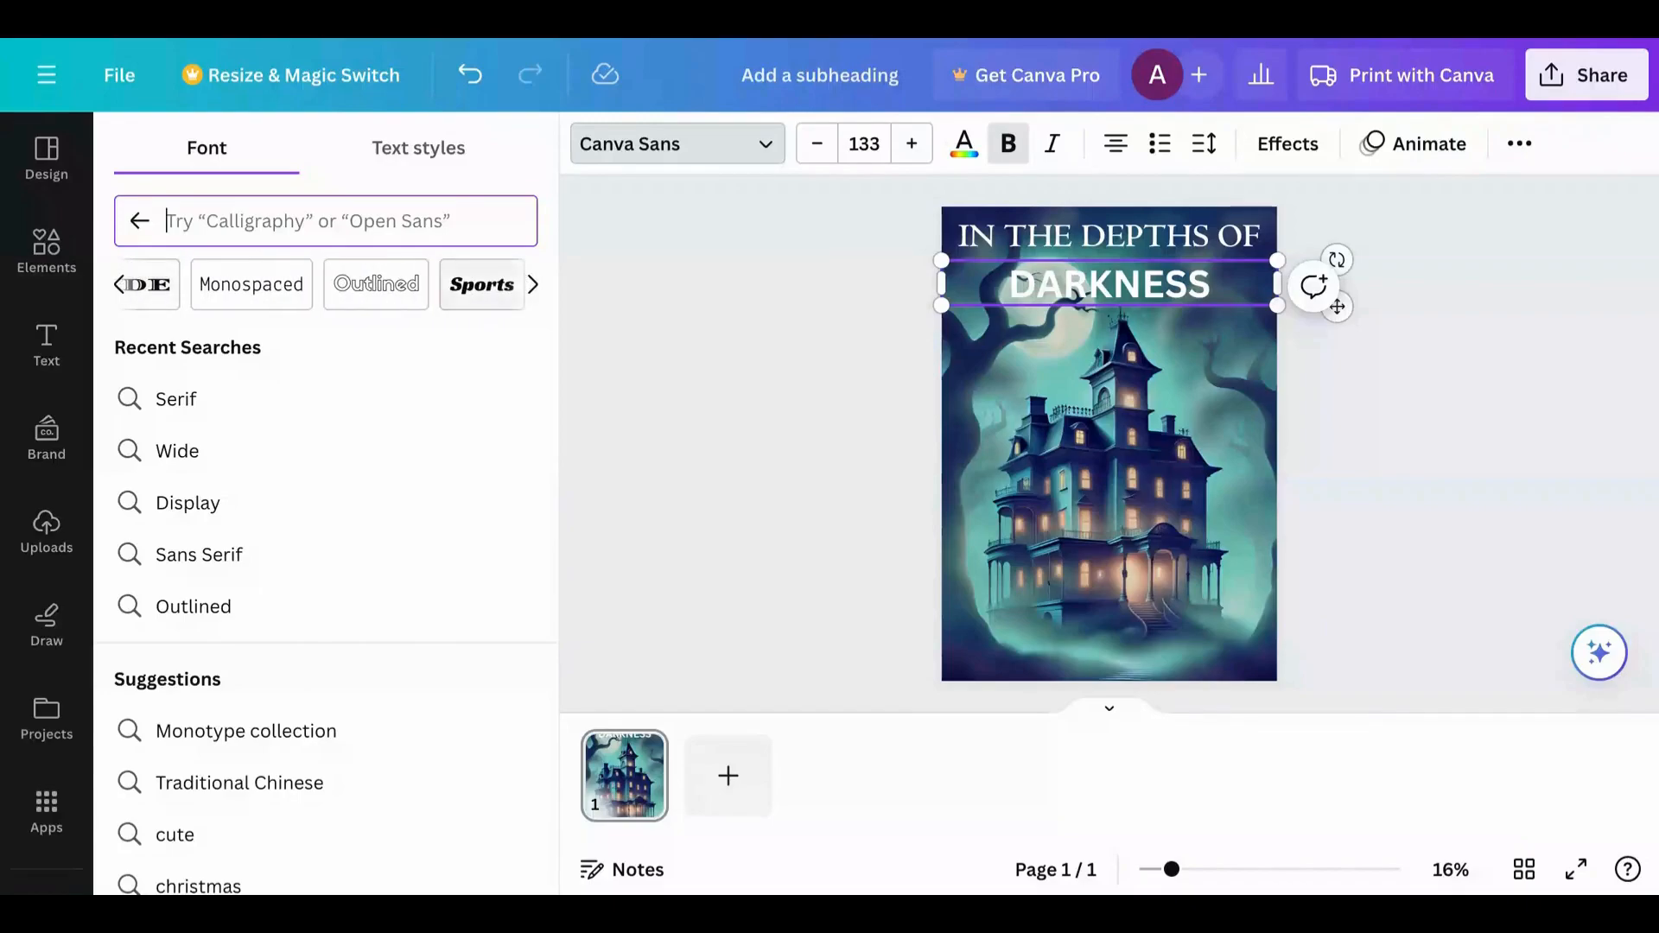
left_click(155, 290)
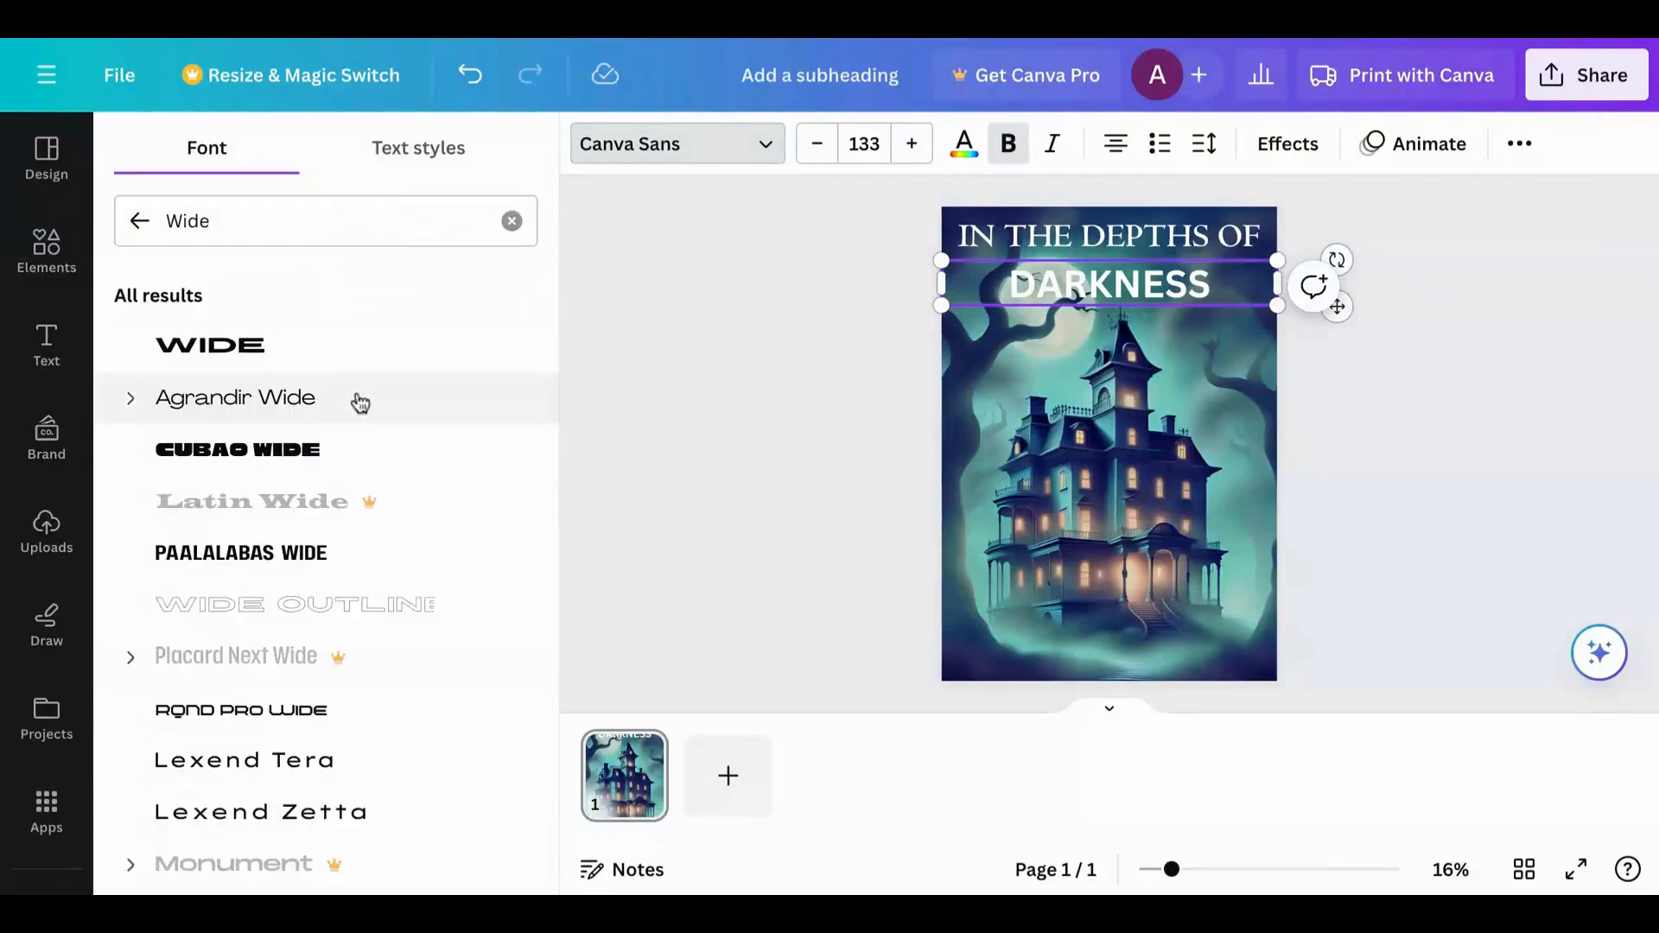
scroll(345, 581, "down", 1)
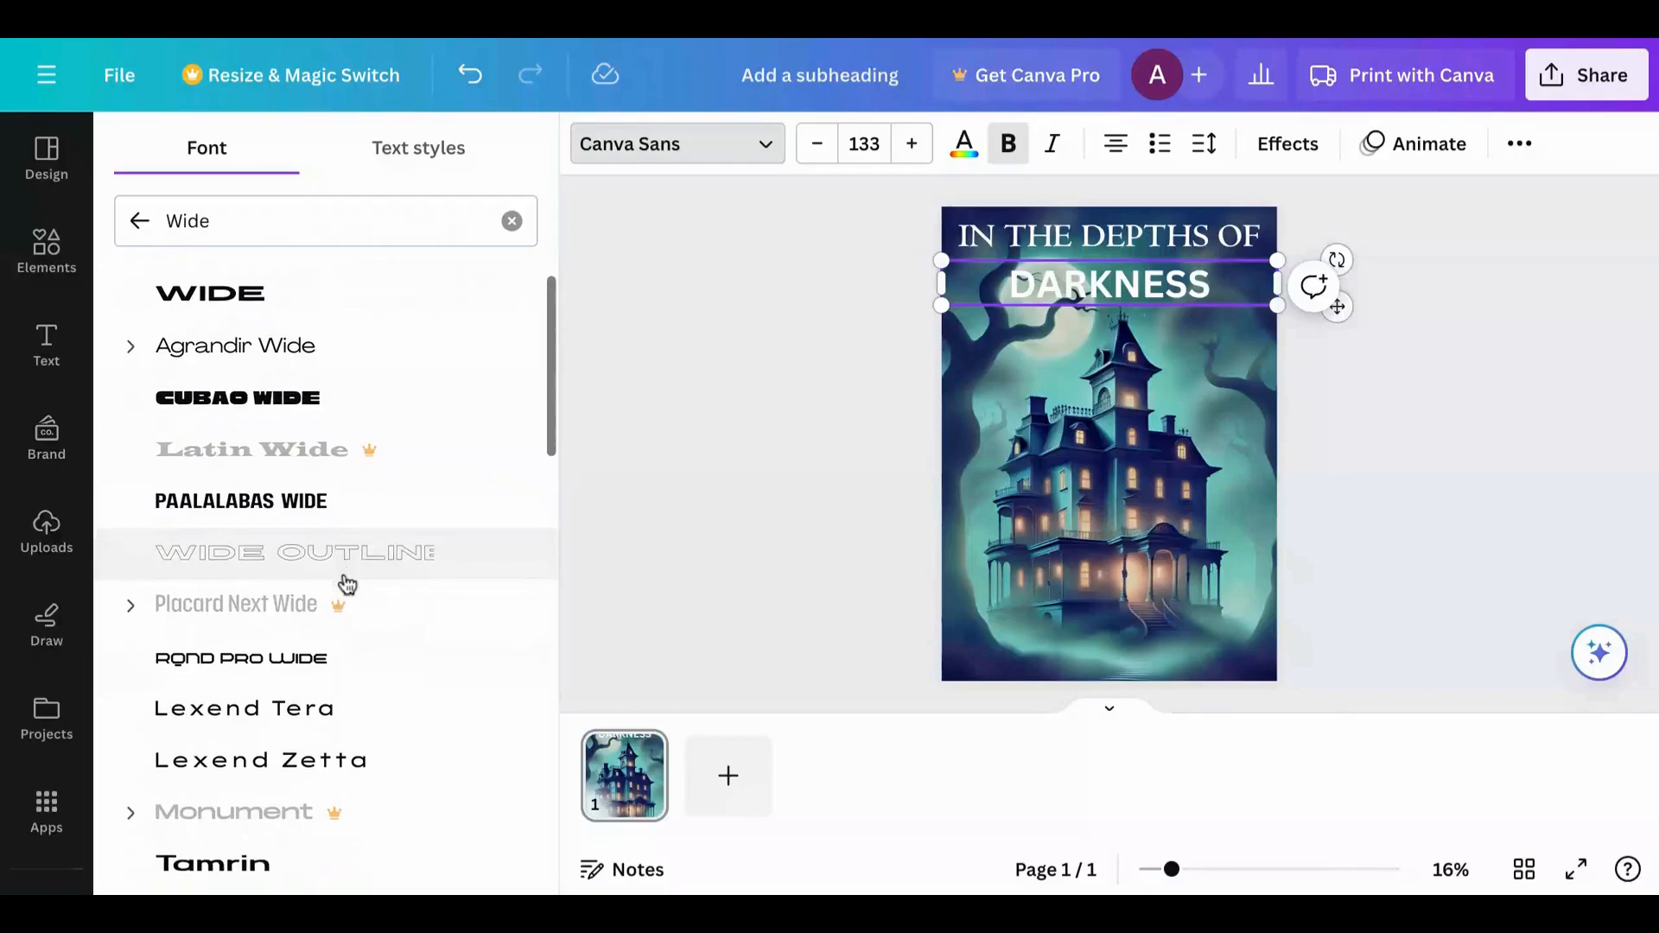
scroll(346, 583, "down", 2)
scroll(318, 737, "down", 4)
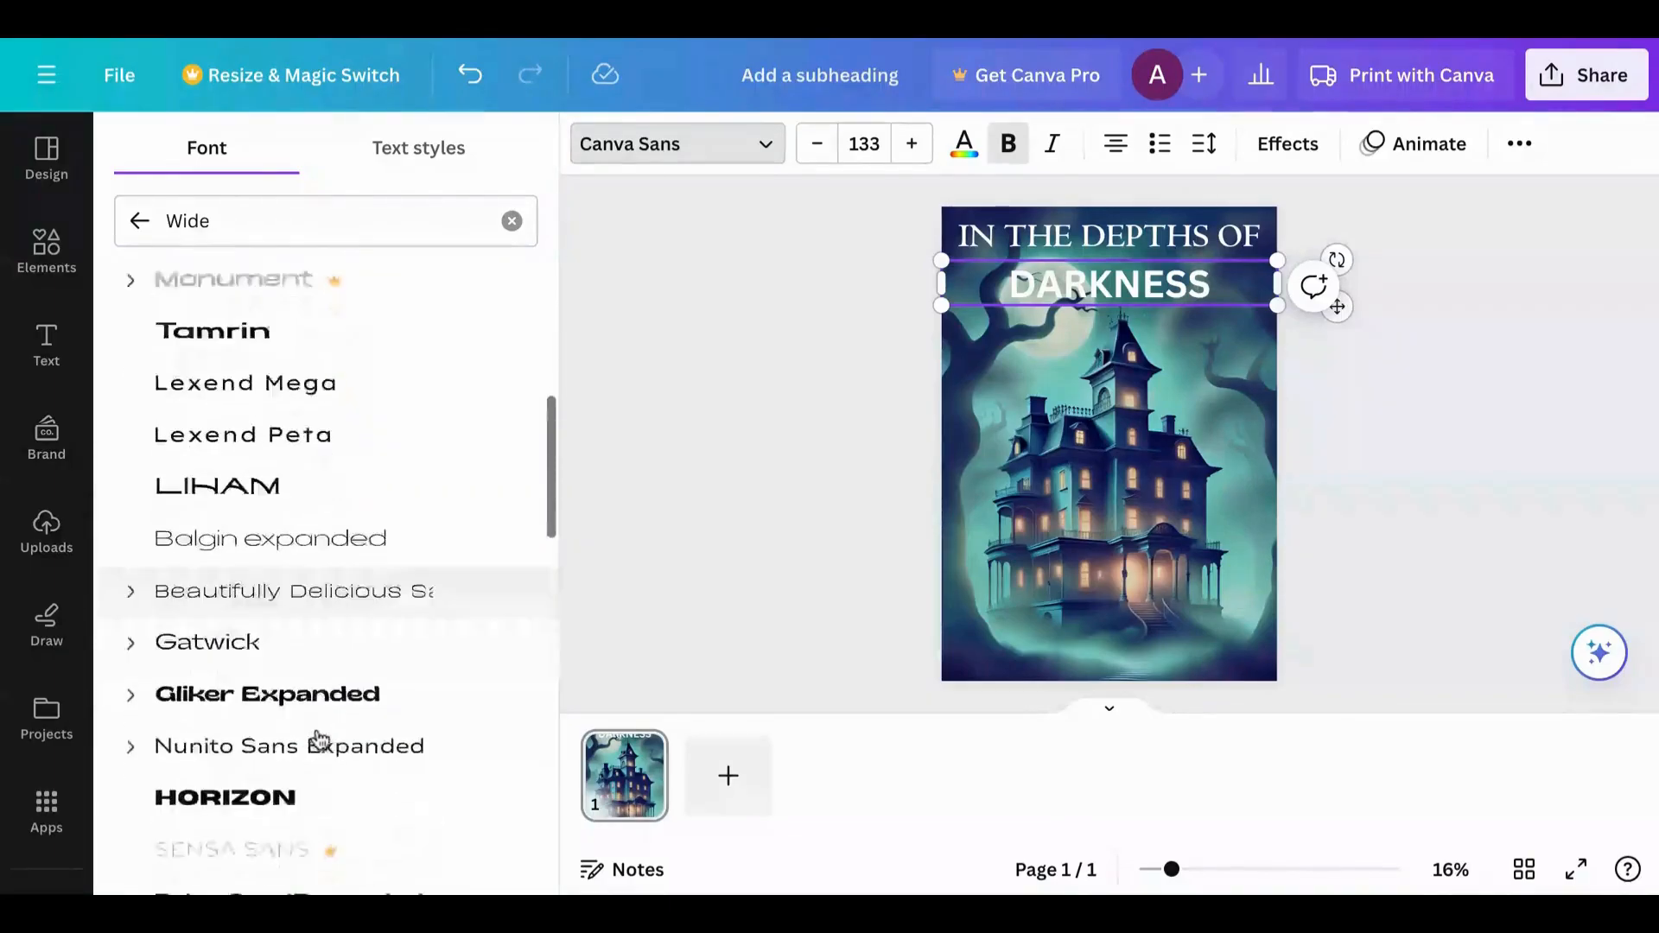
scroll(318, 737, "down", 2)
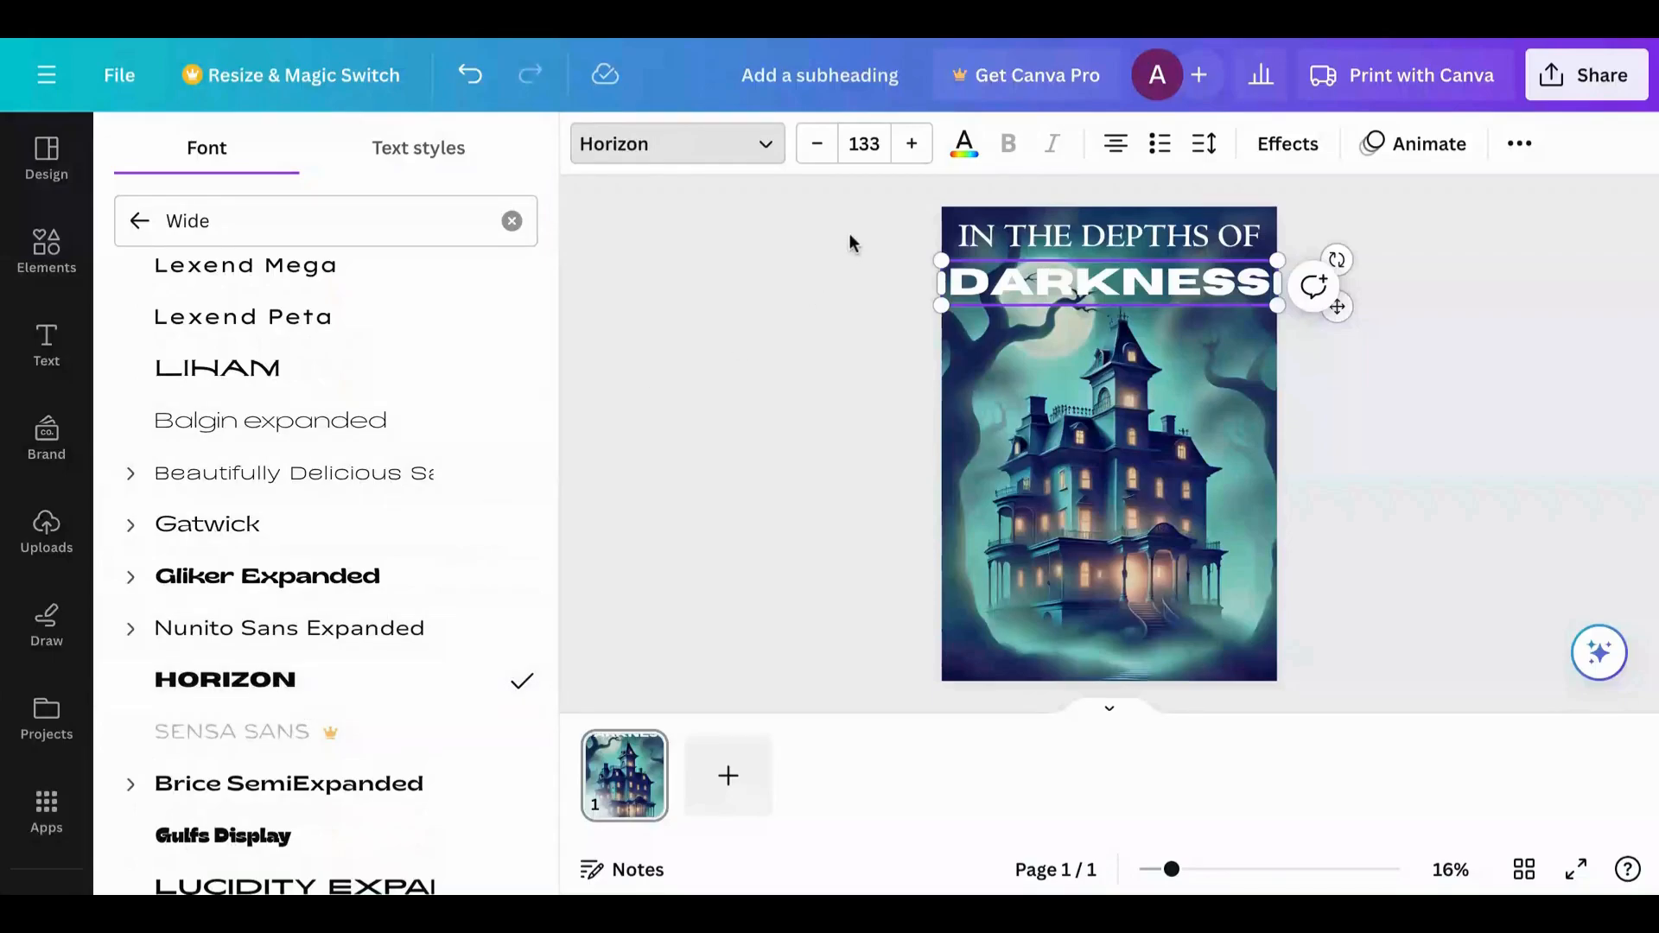
Reduce the "DARKNESS" heading's size to 126 so its width matches the line above
left_click(817, 143)
left_click(817, 144)
left_click(817, 143)
left_click(816, 144)
left_click(816, 143)
left_click(817, 144)
left_click(816, 143)
left_click(817, 143)
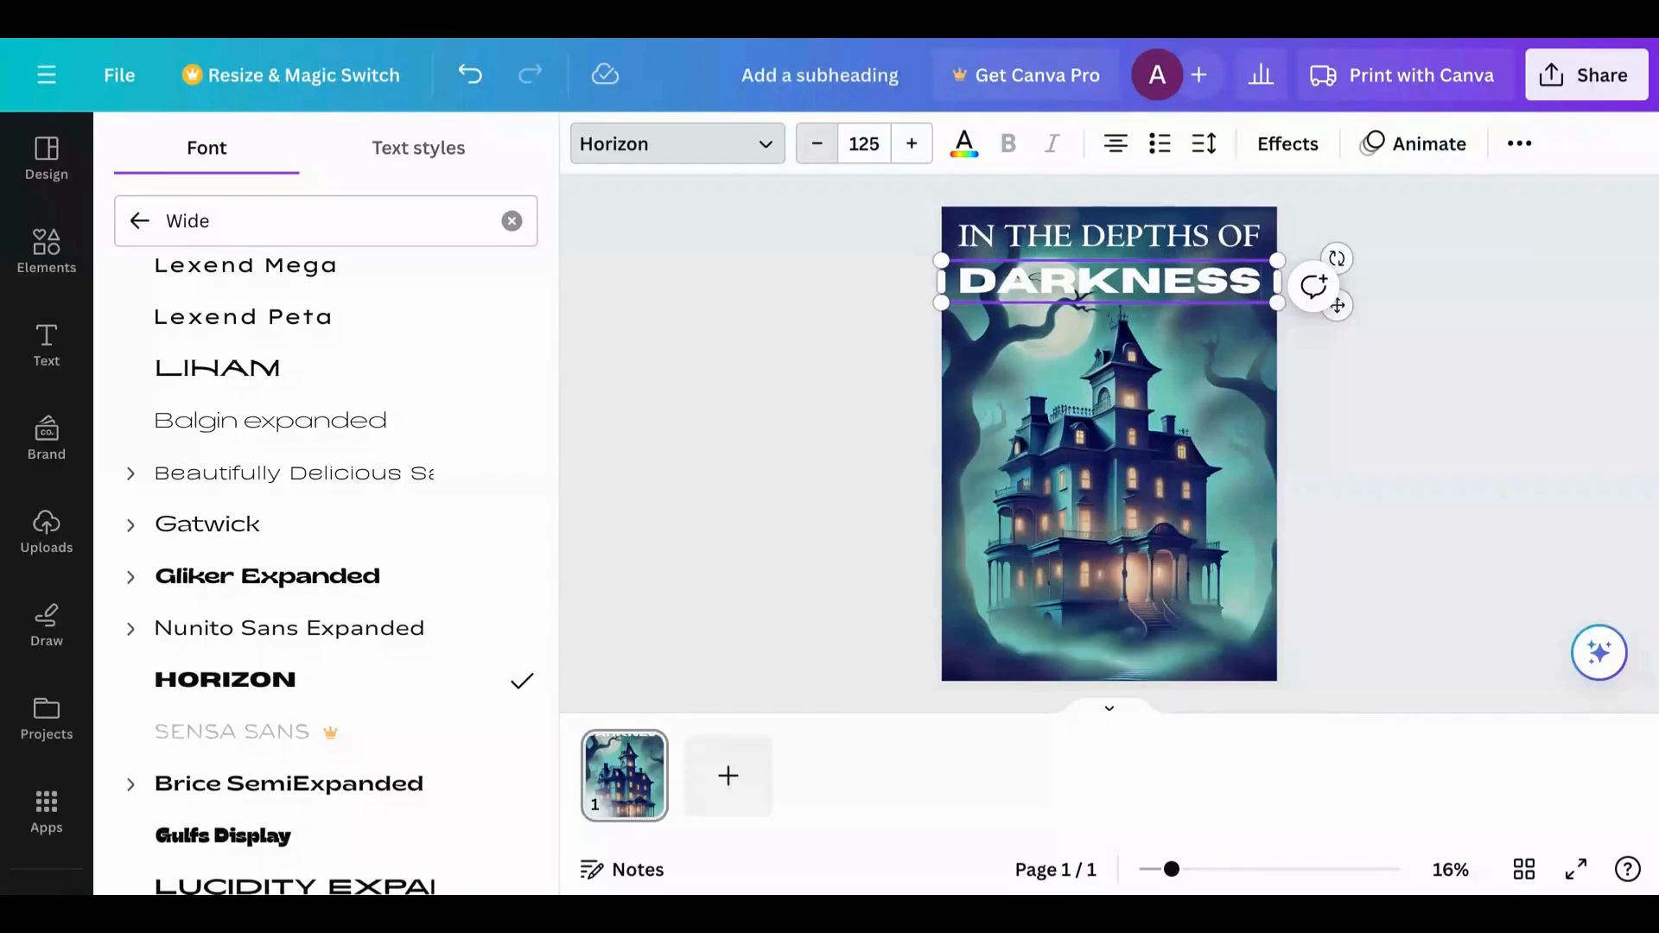
left_click(817, 147)
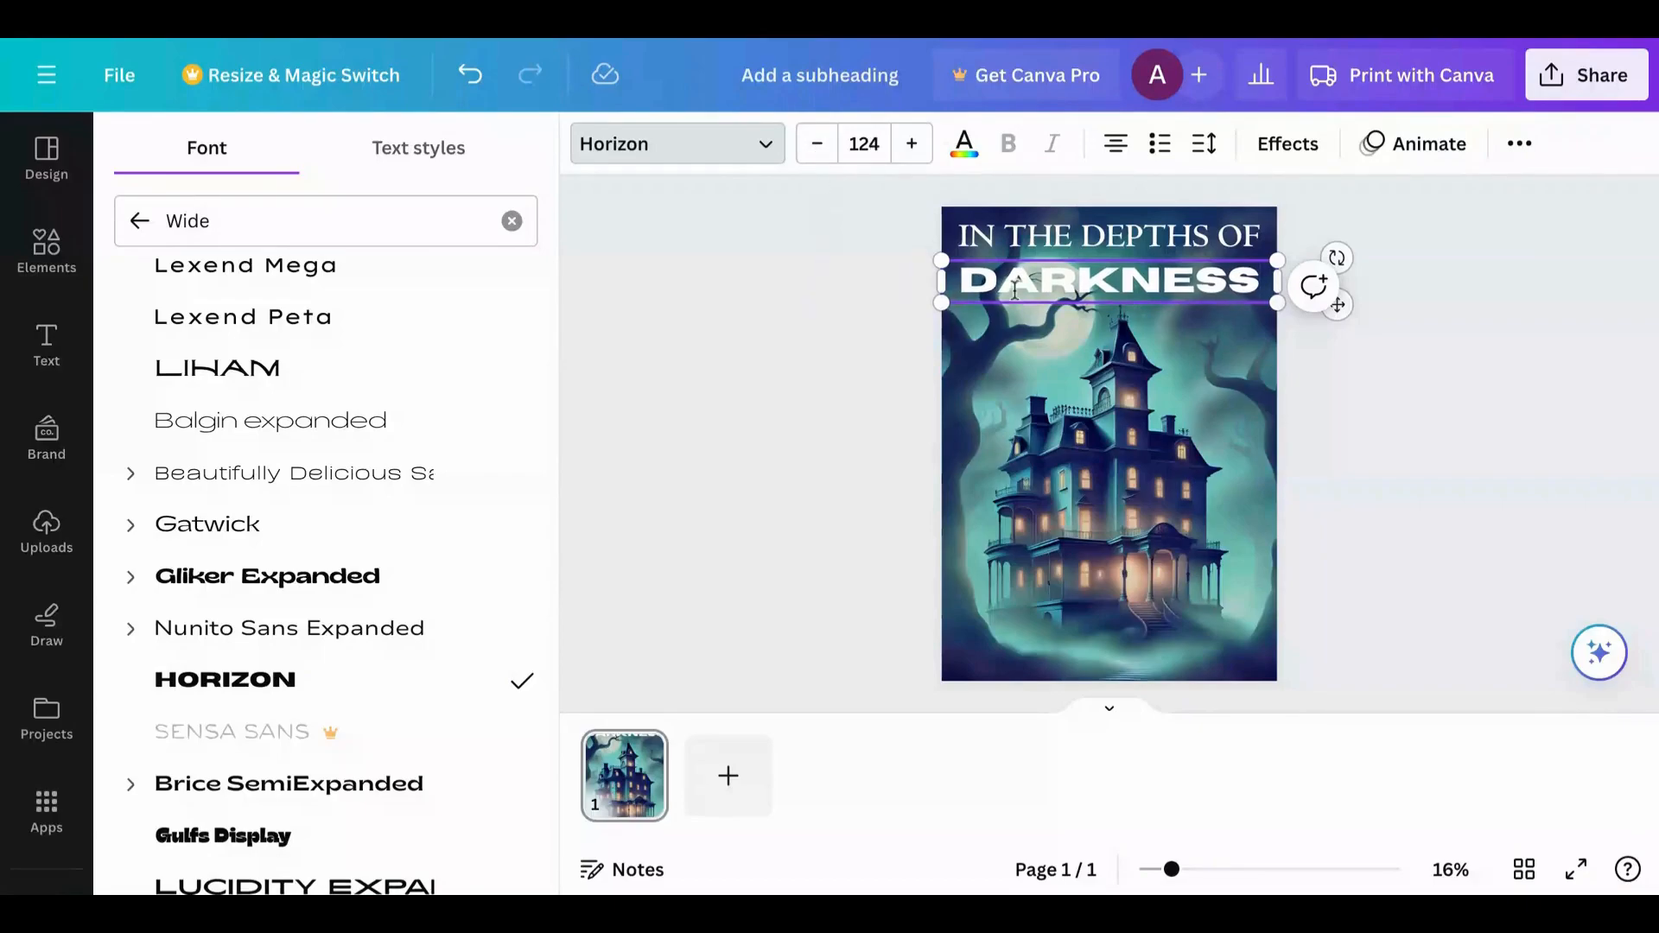
left_click(911, 143)
left_click(912, 143)
left_click(1111, 325)
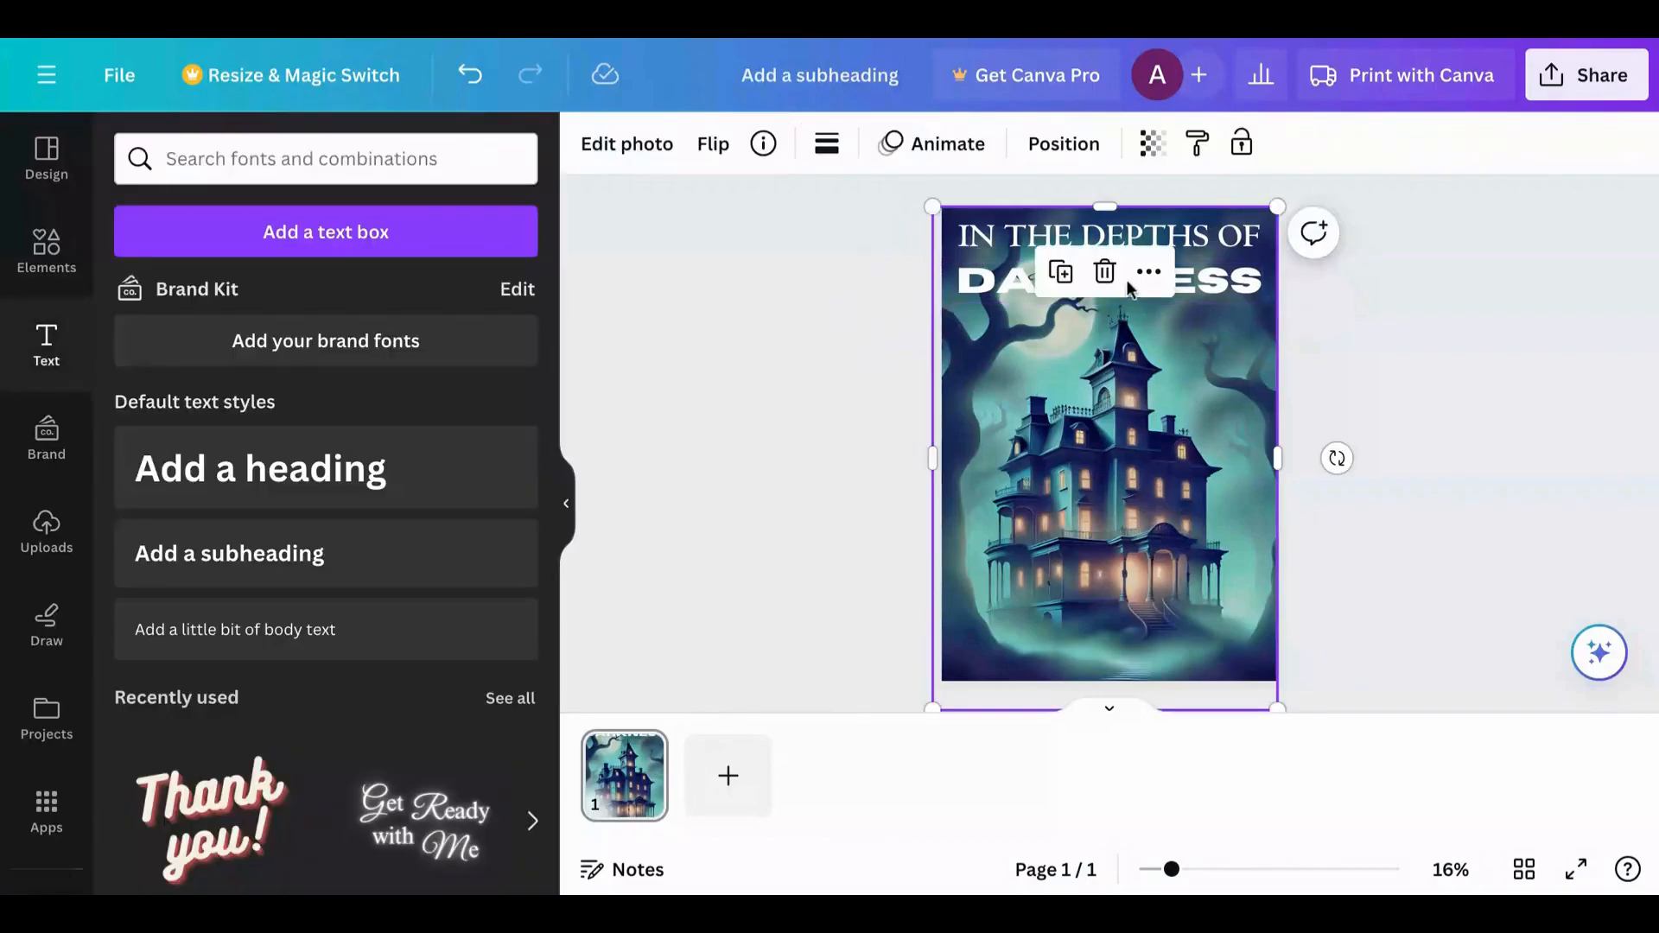
Apply the Hollow text effect to the "DARKNESS" heading
left_click(1216, 285)
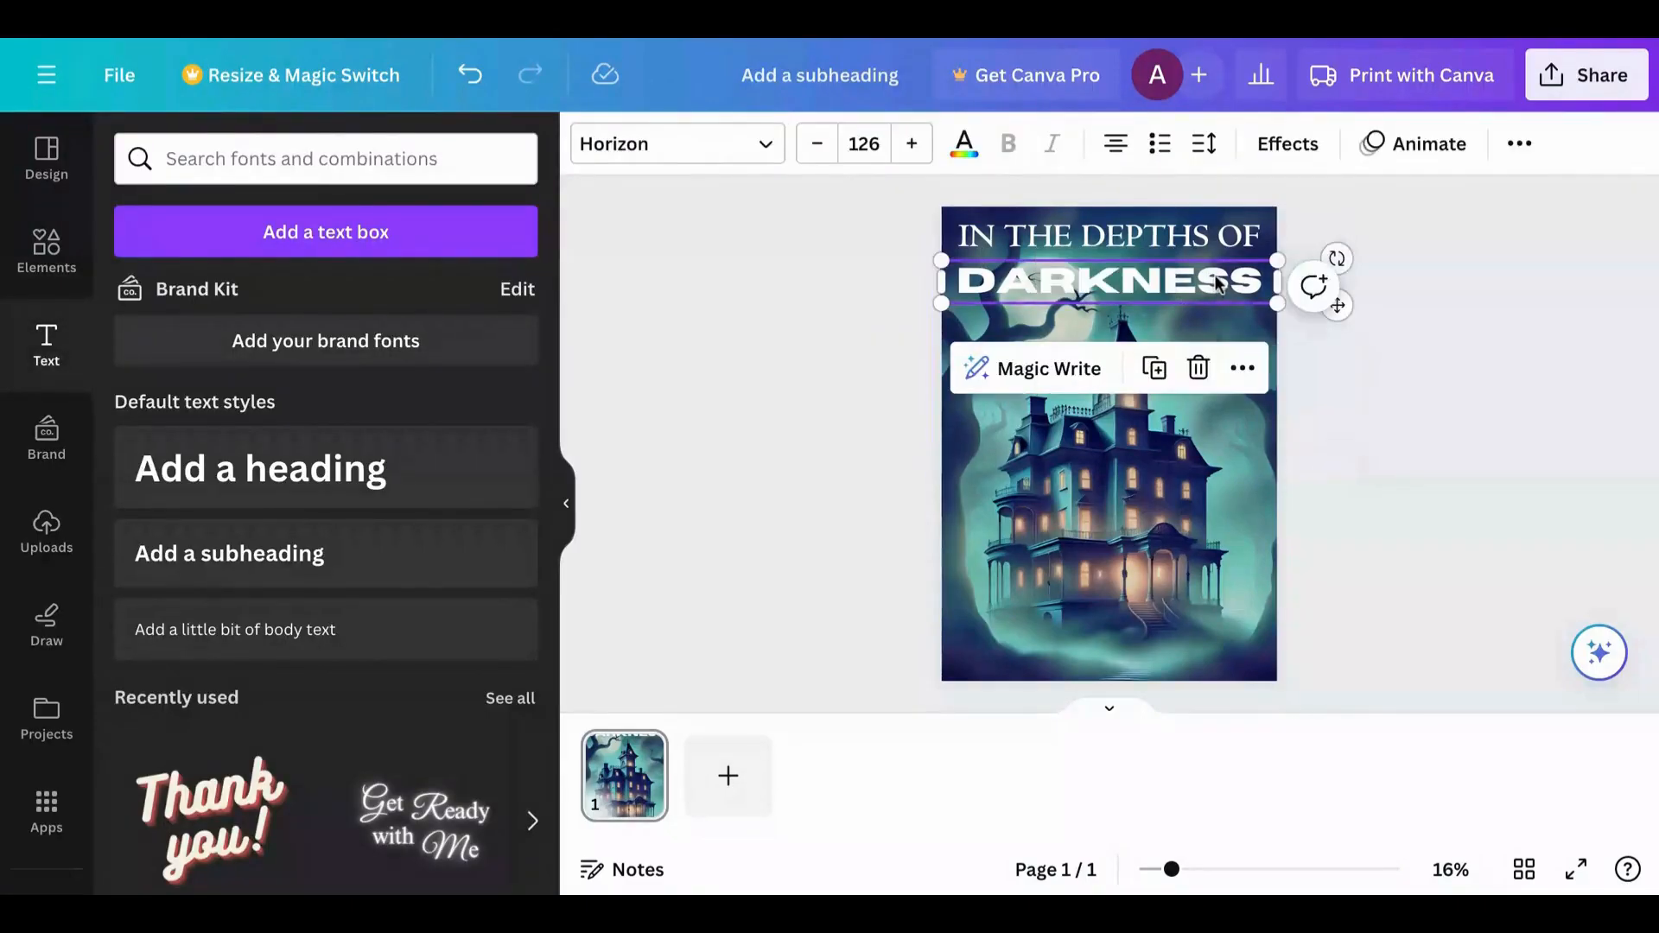
left_click(1298, 145)
left_click(194, 506)
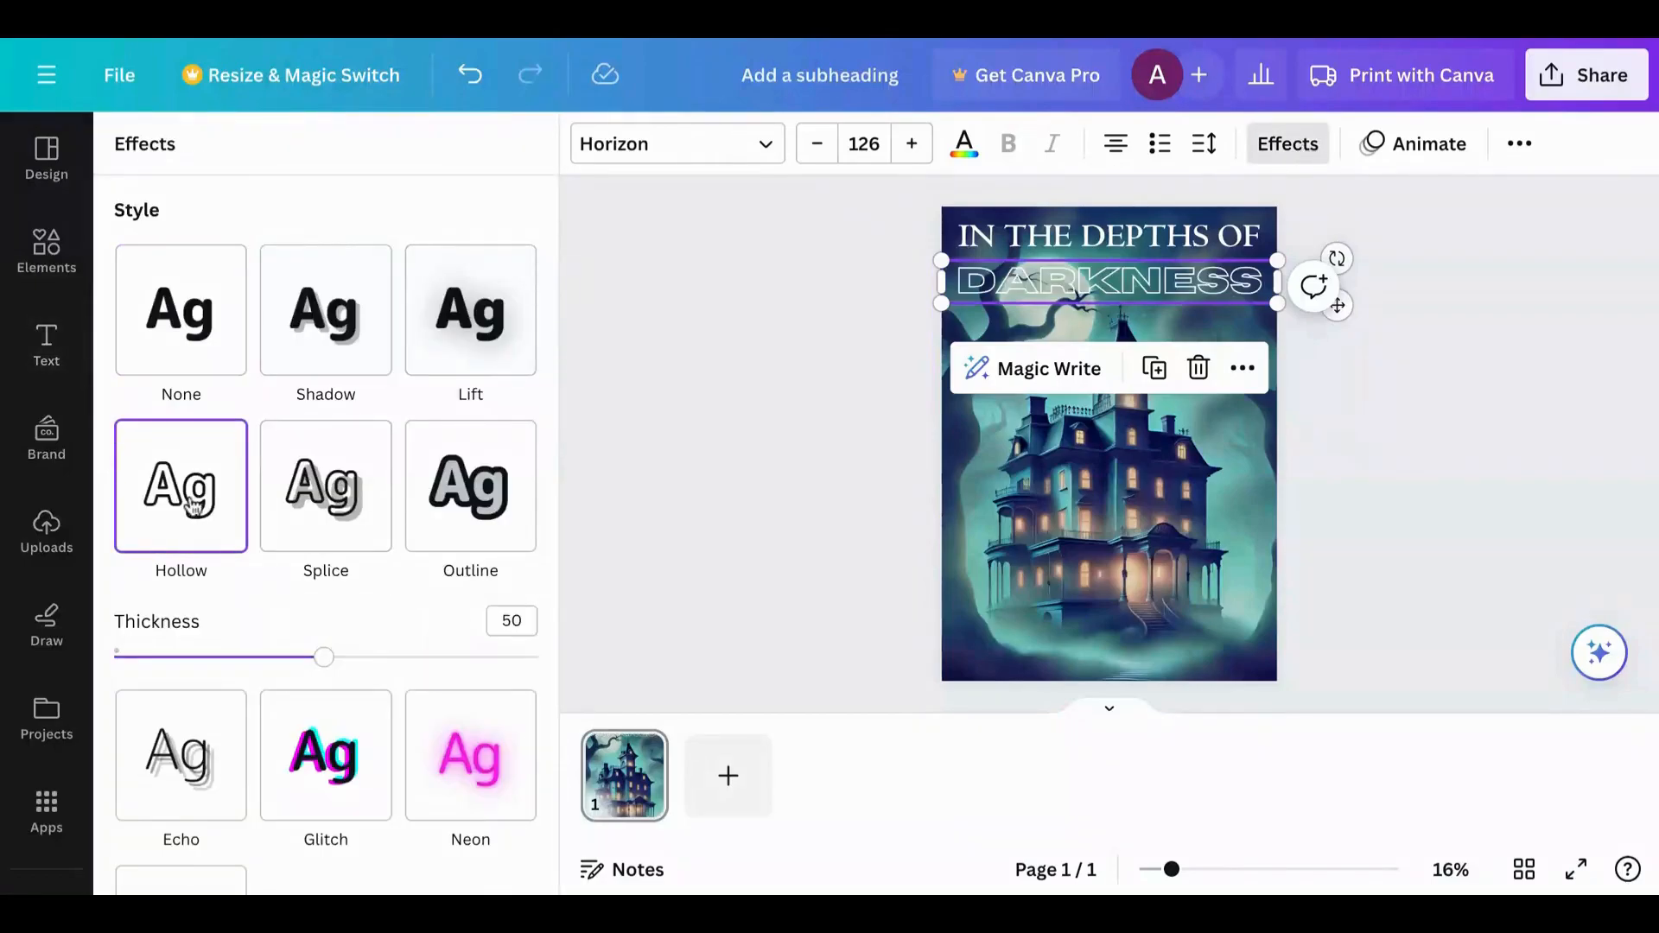
left_click(713, 416)
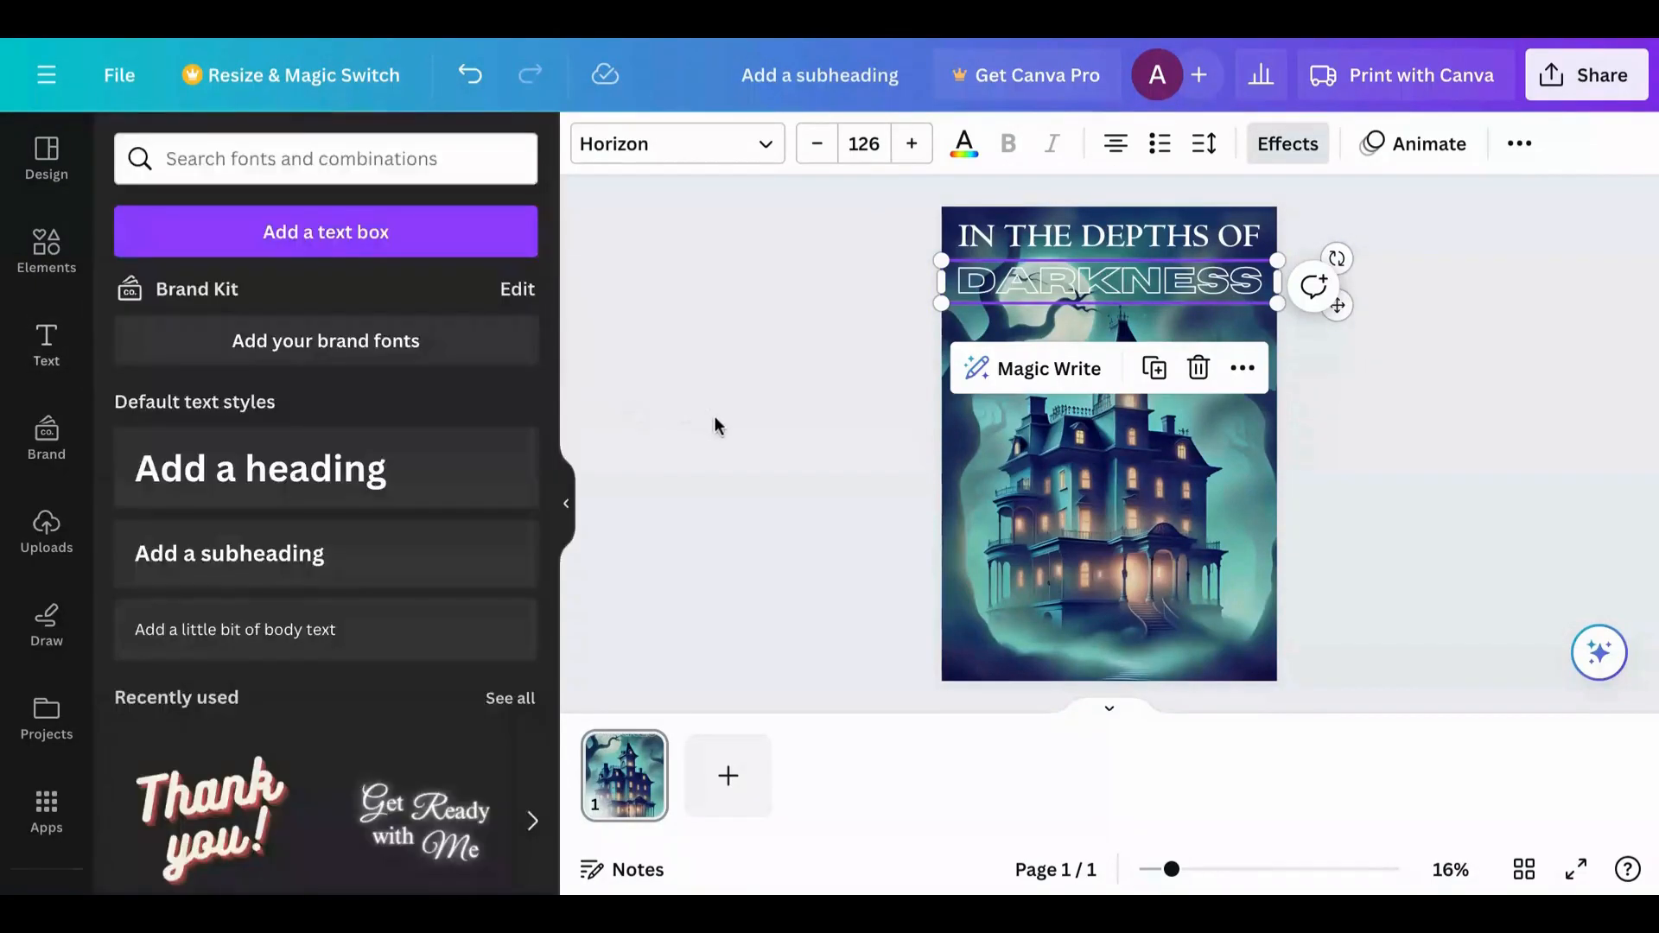
Search the elements for "Bat", show all matching graphics, and add the free black bat silhouette to the poster
left_click(52, 284)
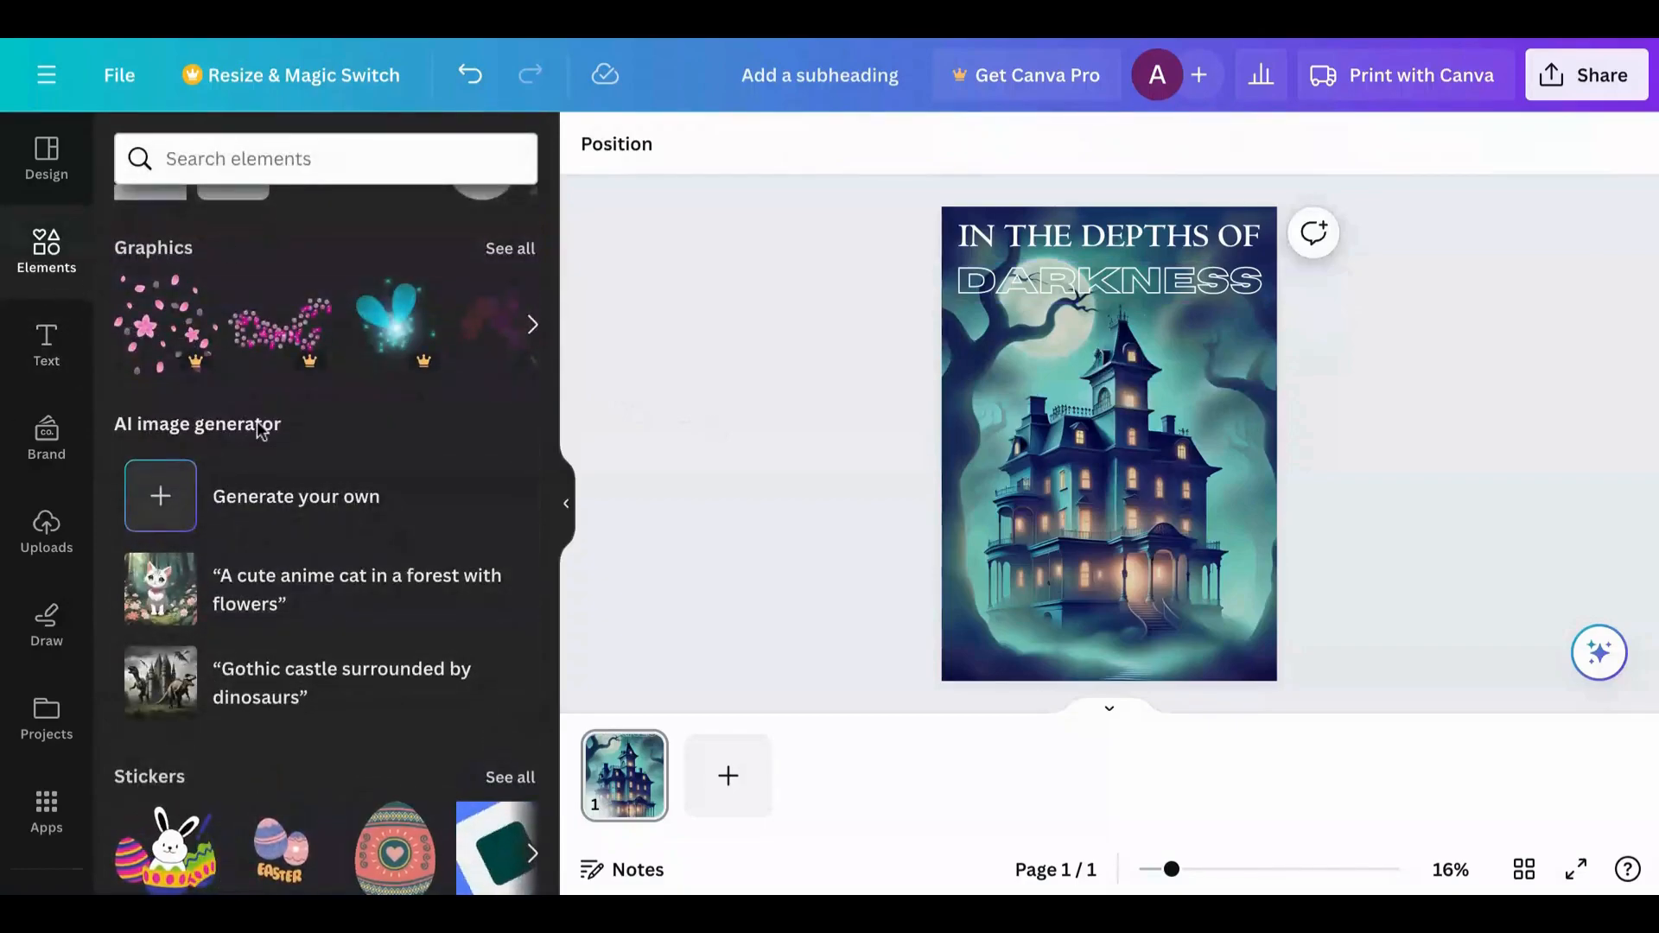
left_click(288, 159)
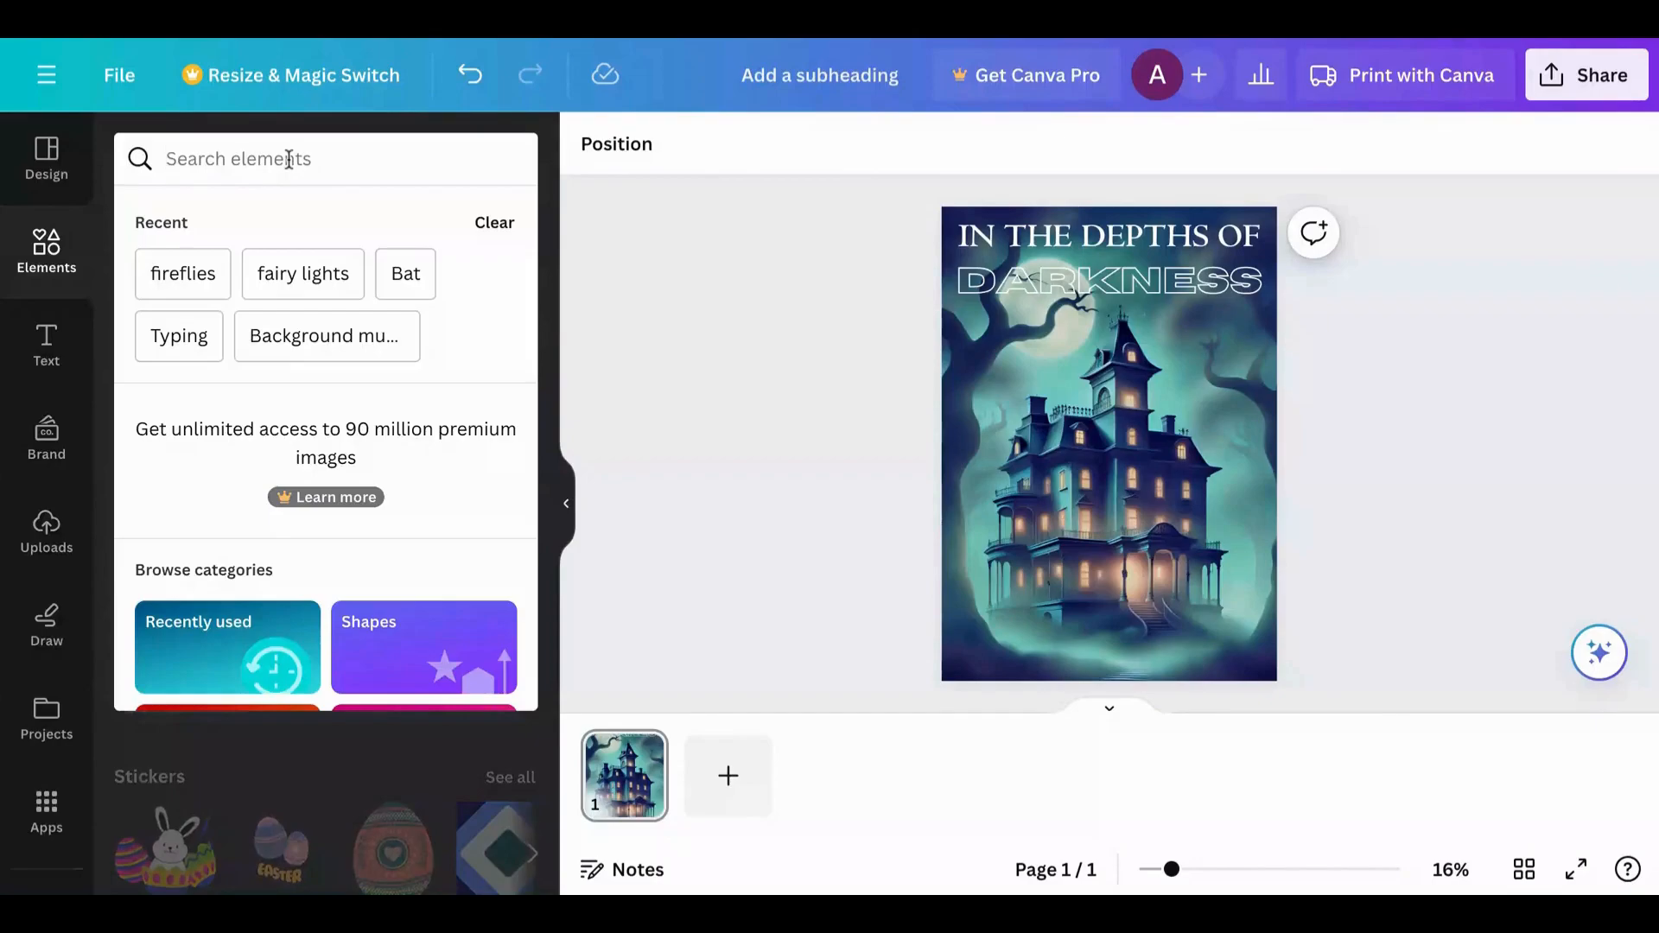
type("BAT")
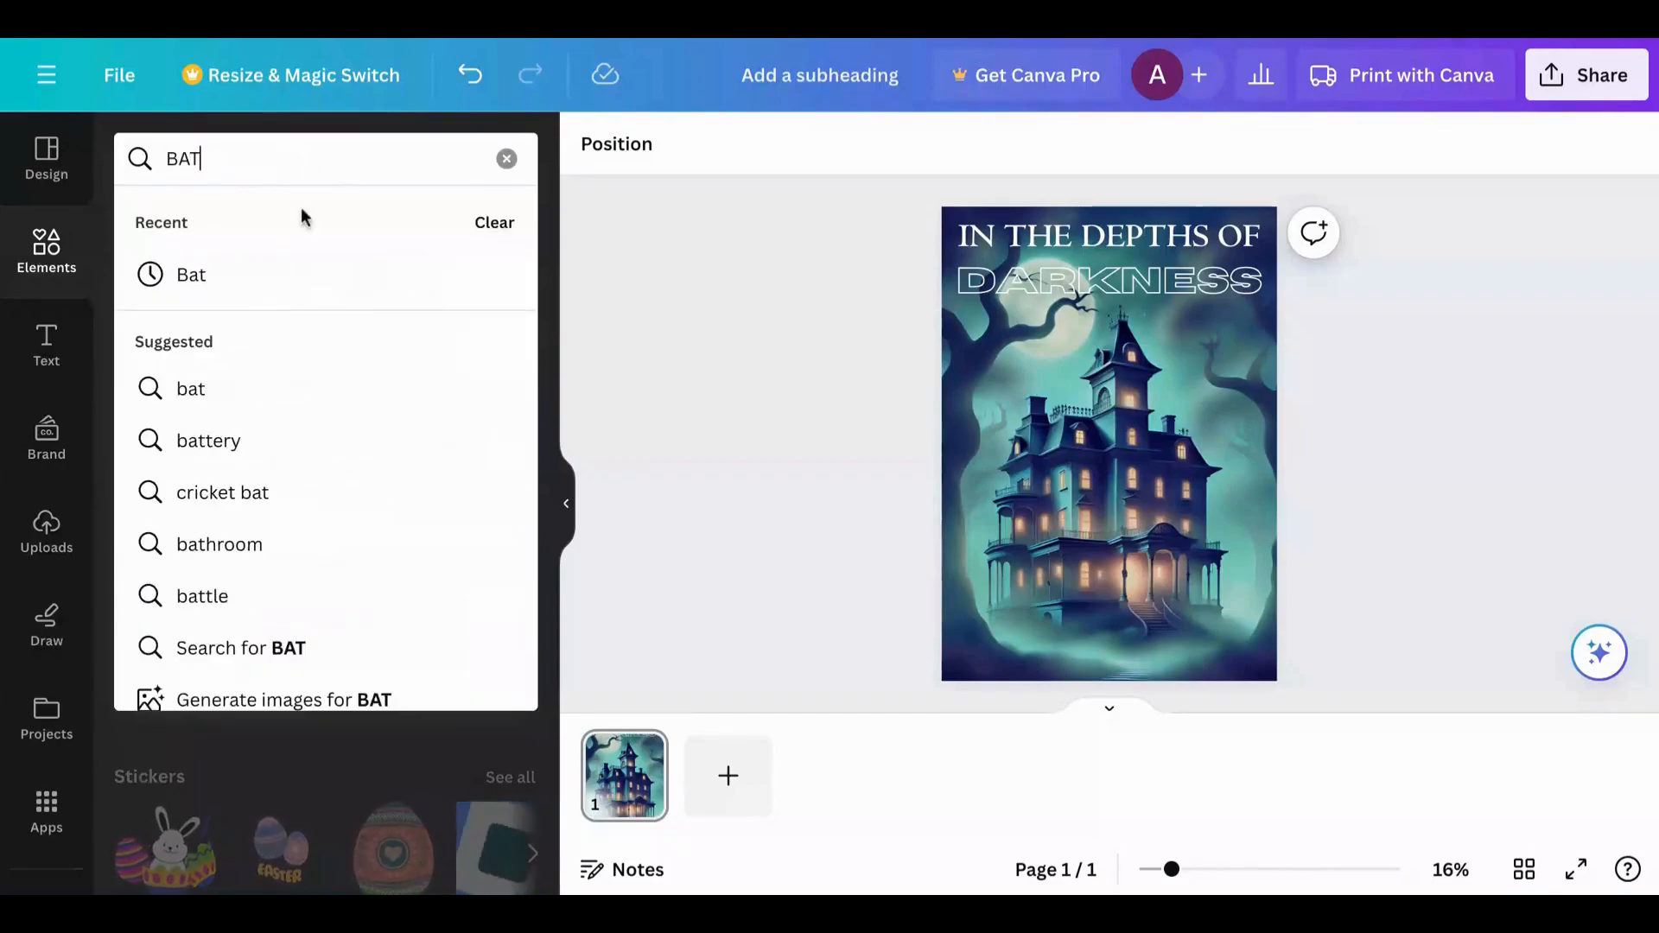
left_click(303, 277)
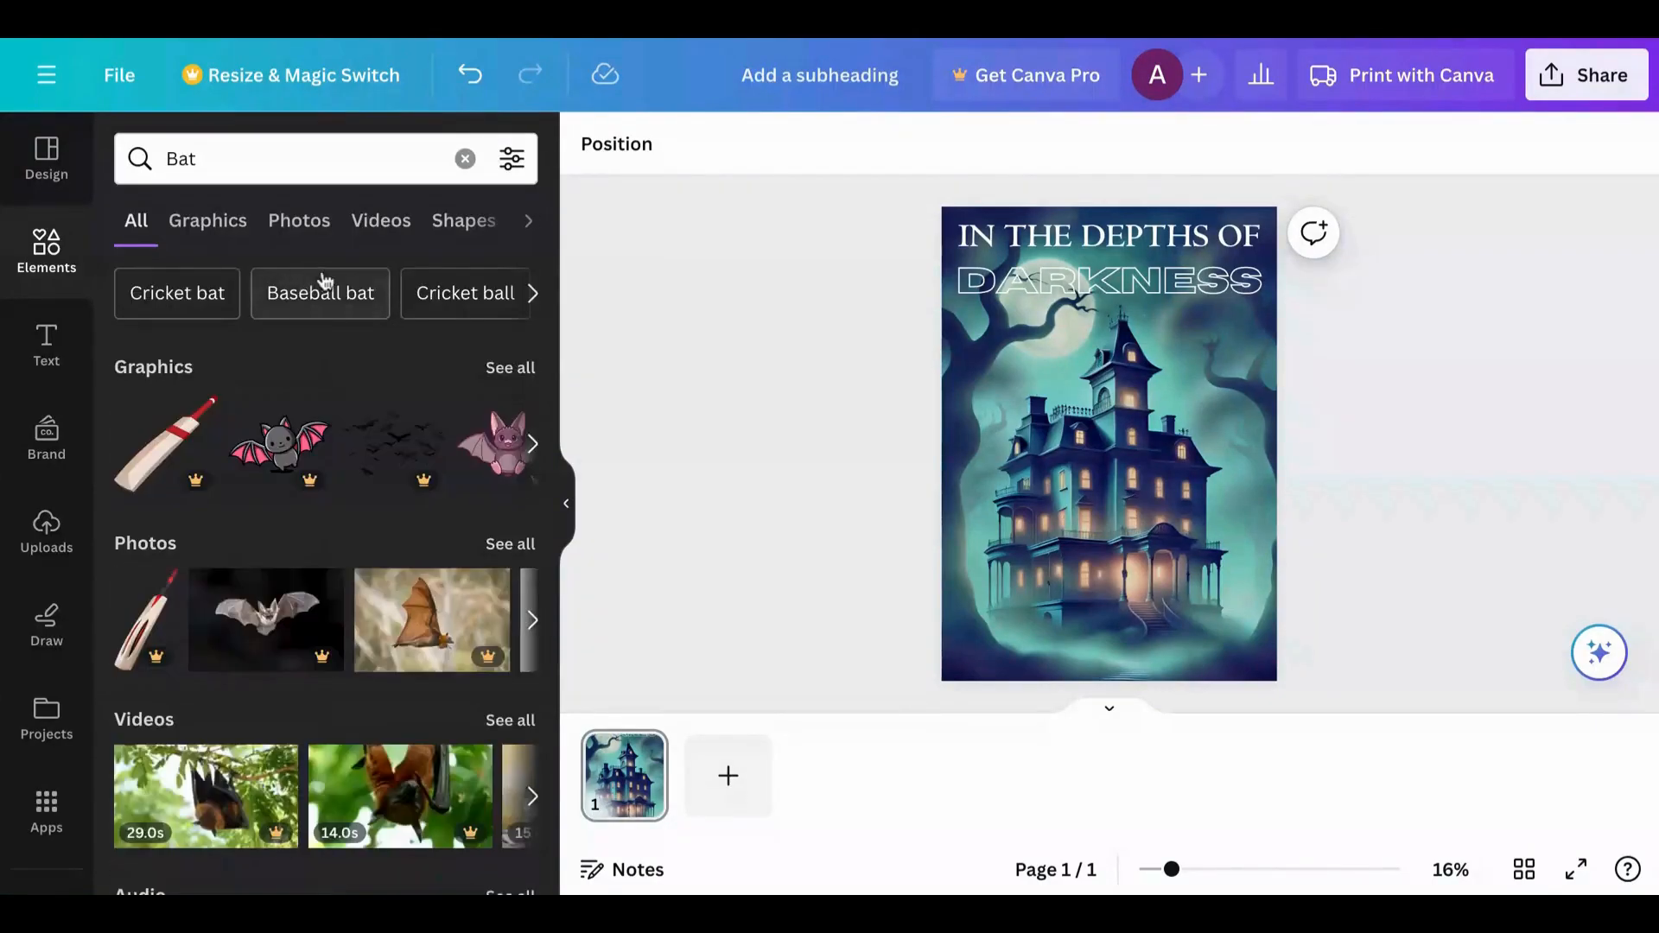
left_click(513, 368)
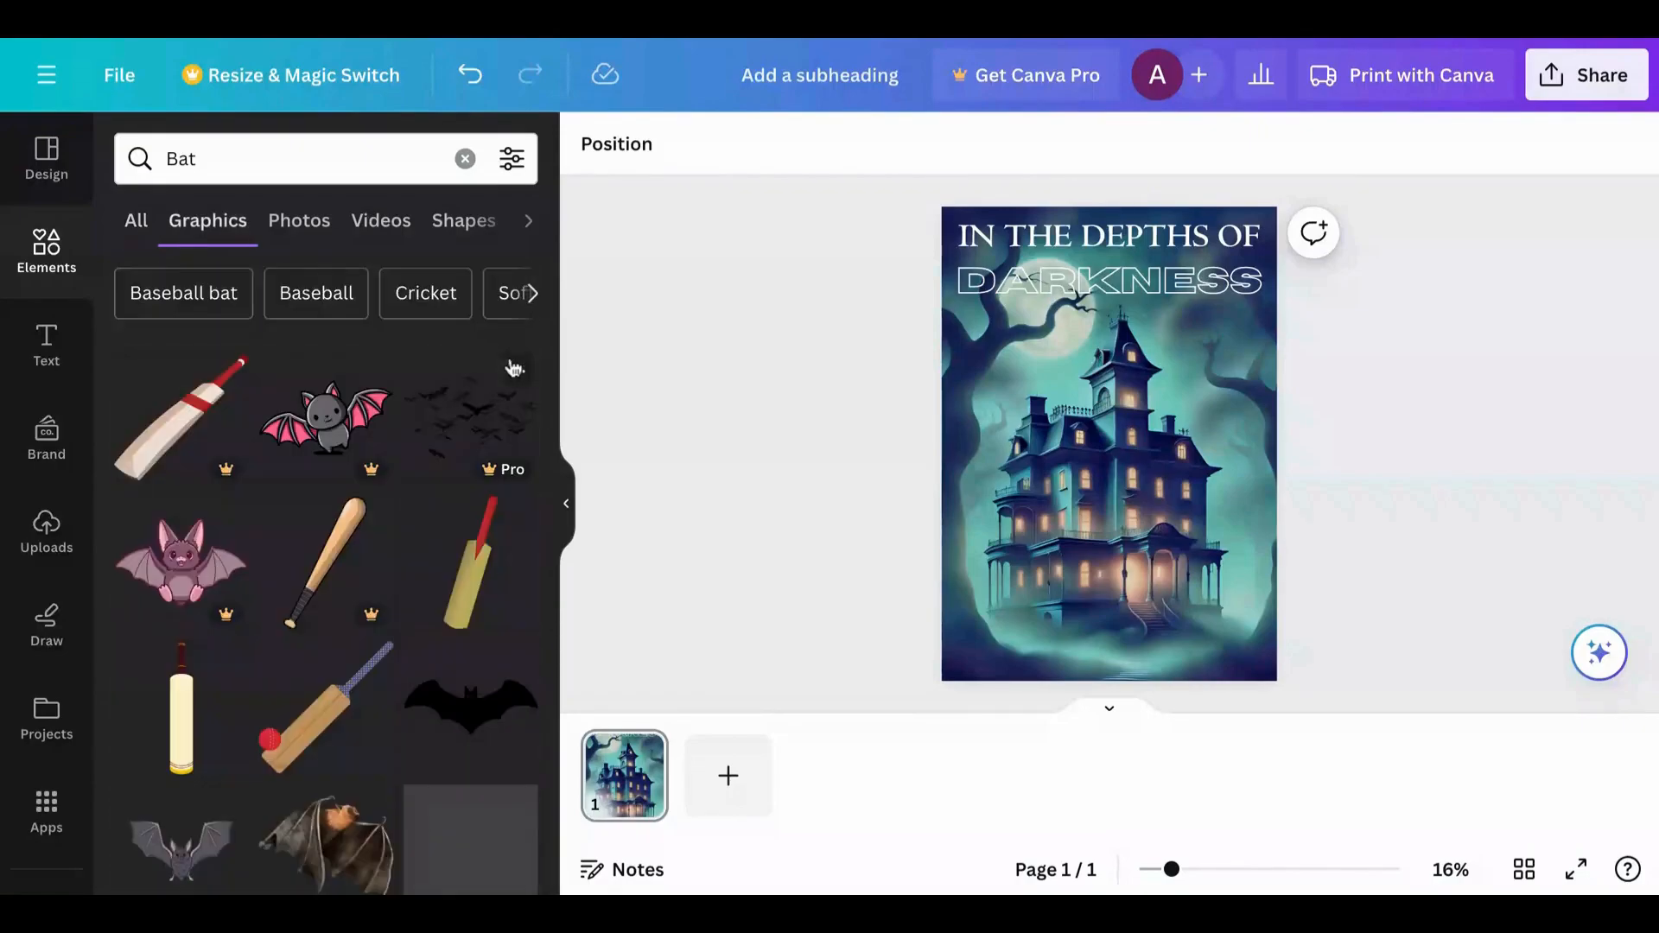
left_click(476, 729)
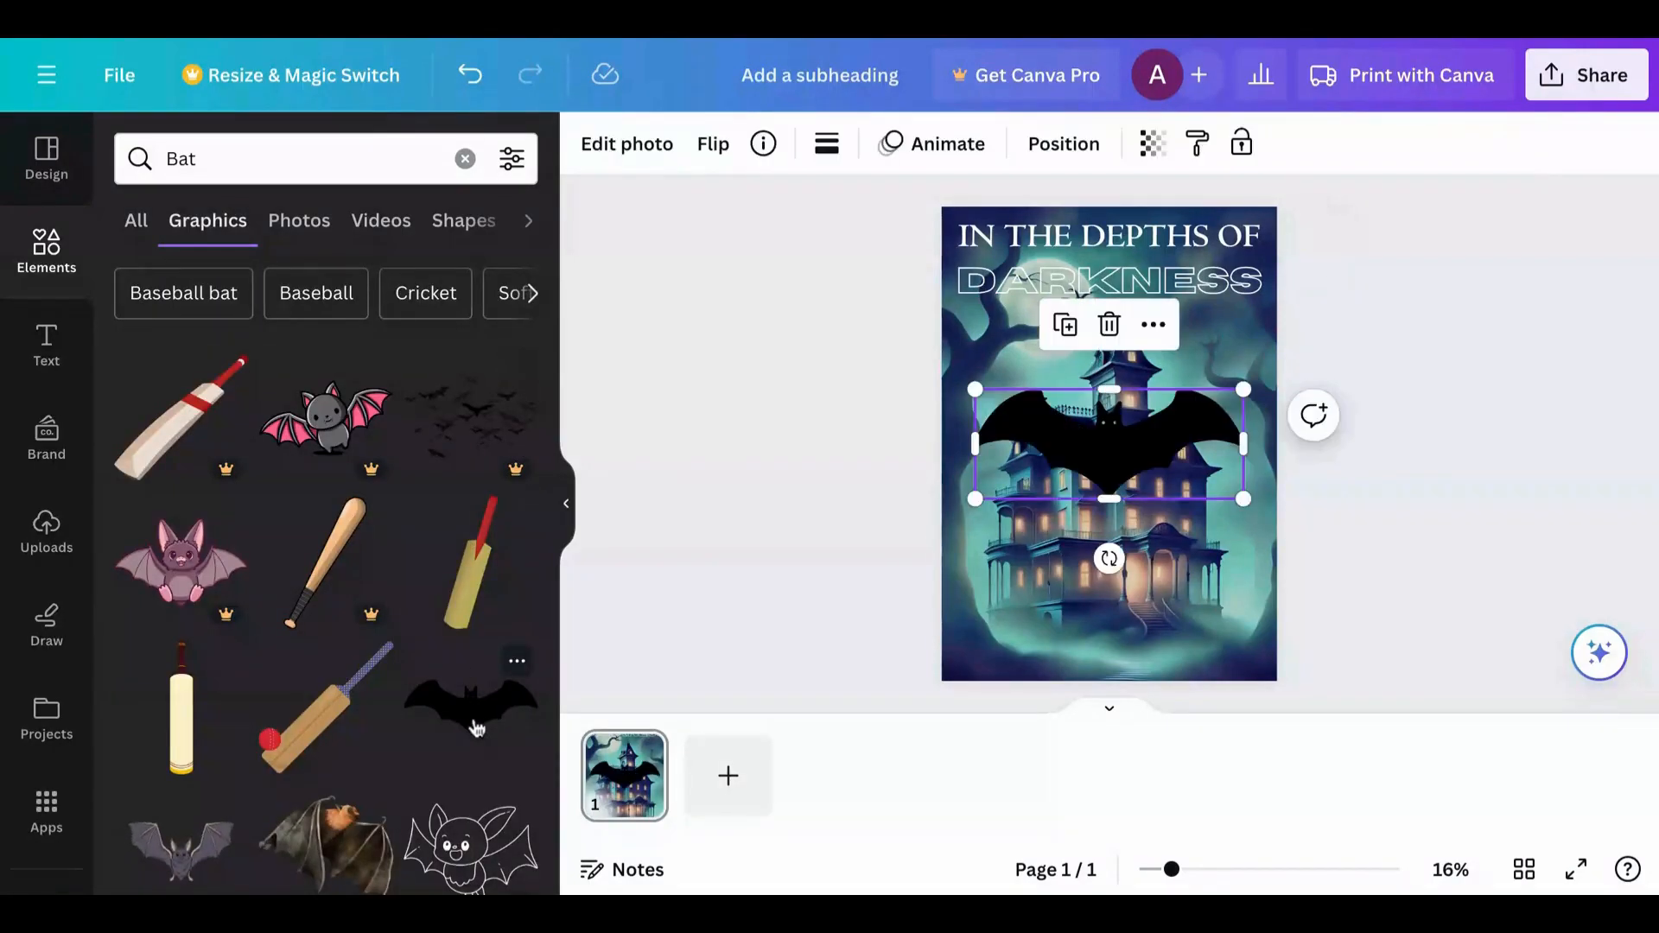
Shrink the bat to a small size and place it, tilted slightly, in the sky just left of the mansion's roof
left_click_drag(1244, 500, 1034, 415)
left_click_drag(964, 485, 953, 469)
left_click(870, 477)
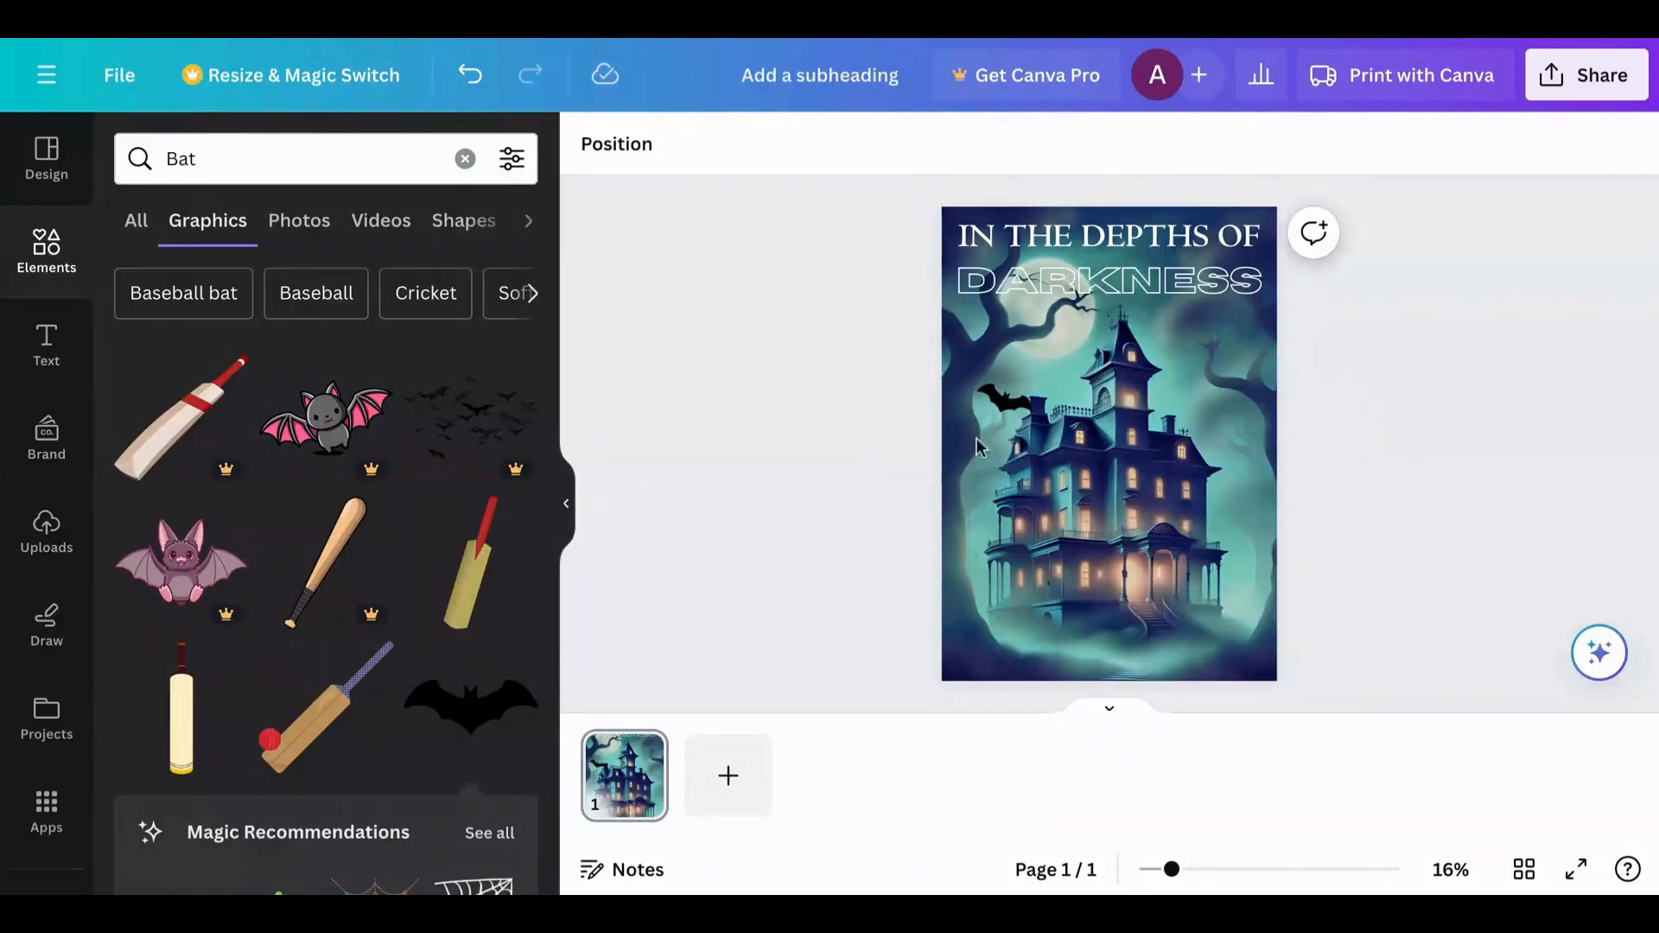
Duplicate the small bat to the right of the mansion's tower, tilt the copy the opposite way, and collapse the elements panel
left_click_drag(1003, 406, 1182, 337)
left_click(1022, 405)
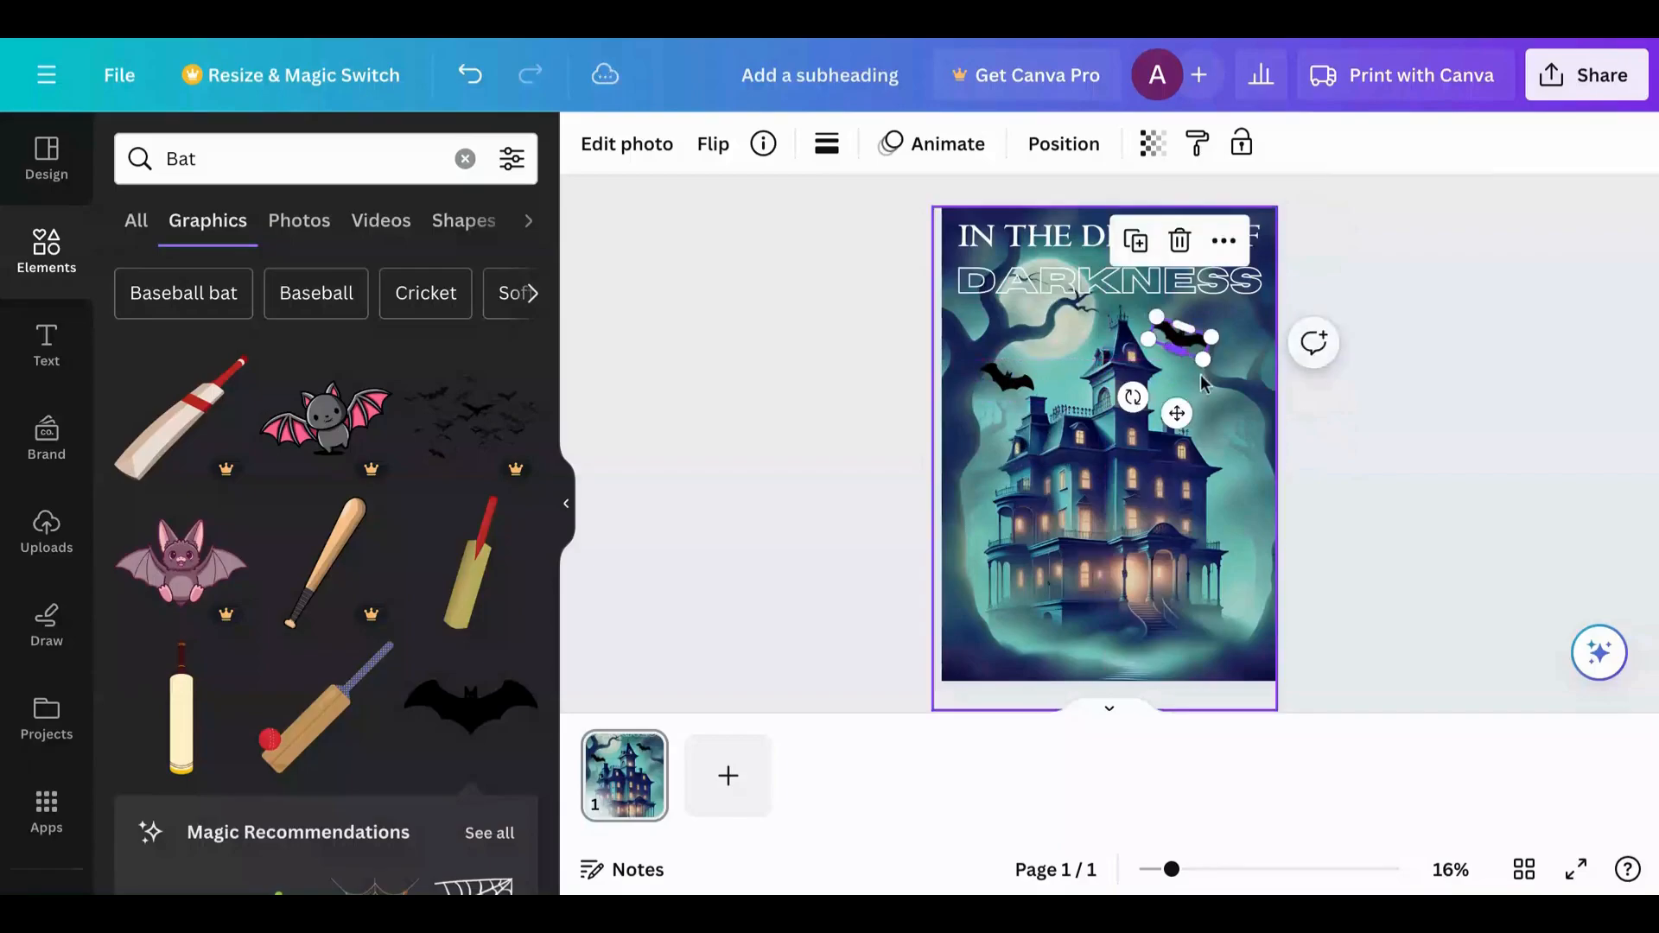
left_click_drag(1132, 397, 1194, 335)
left_click(1344, 273)
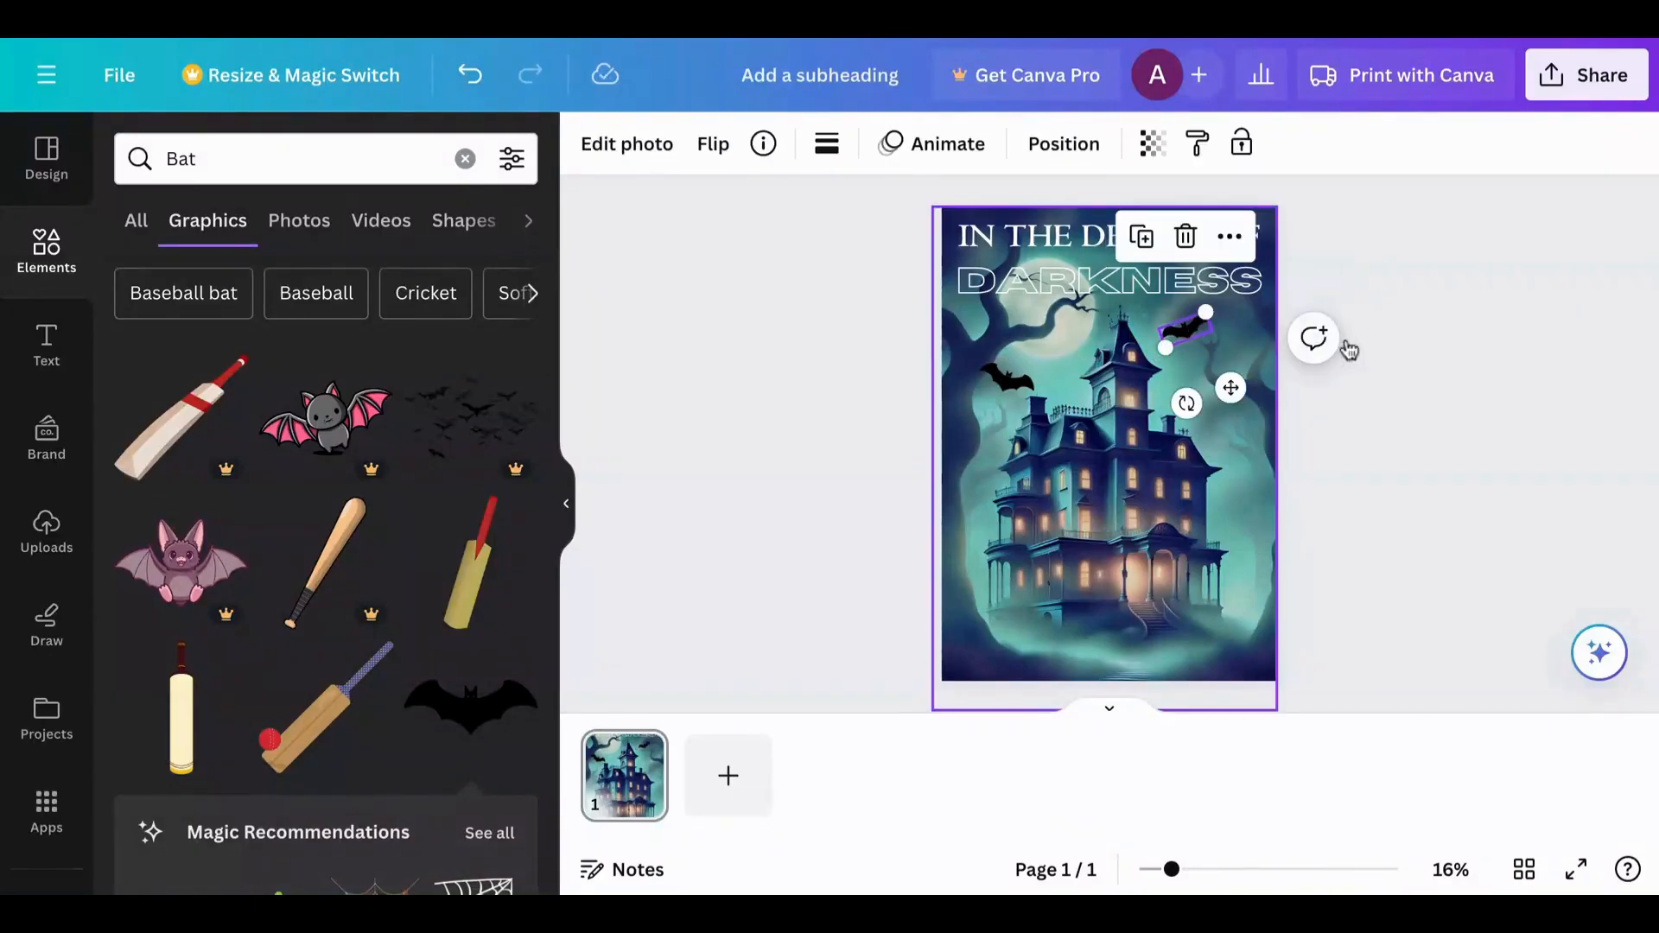
left_click(1441, 250)
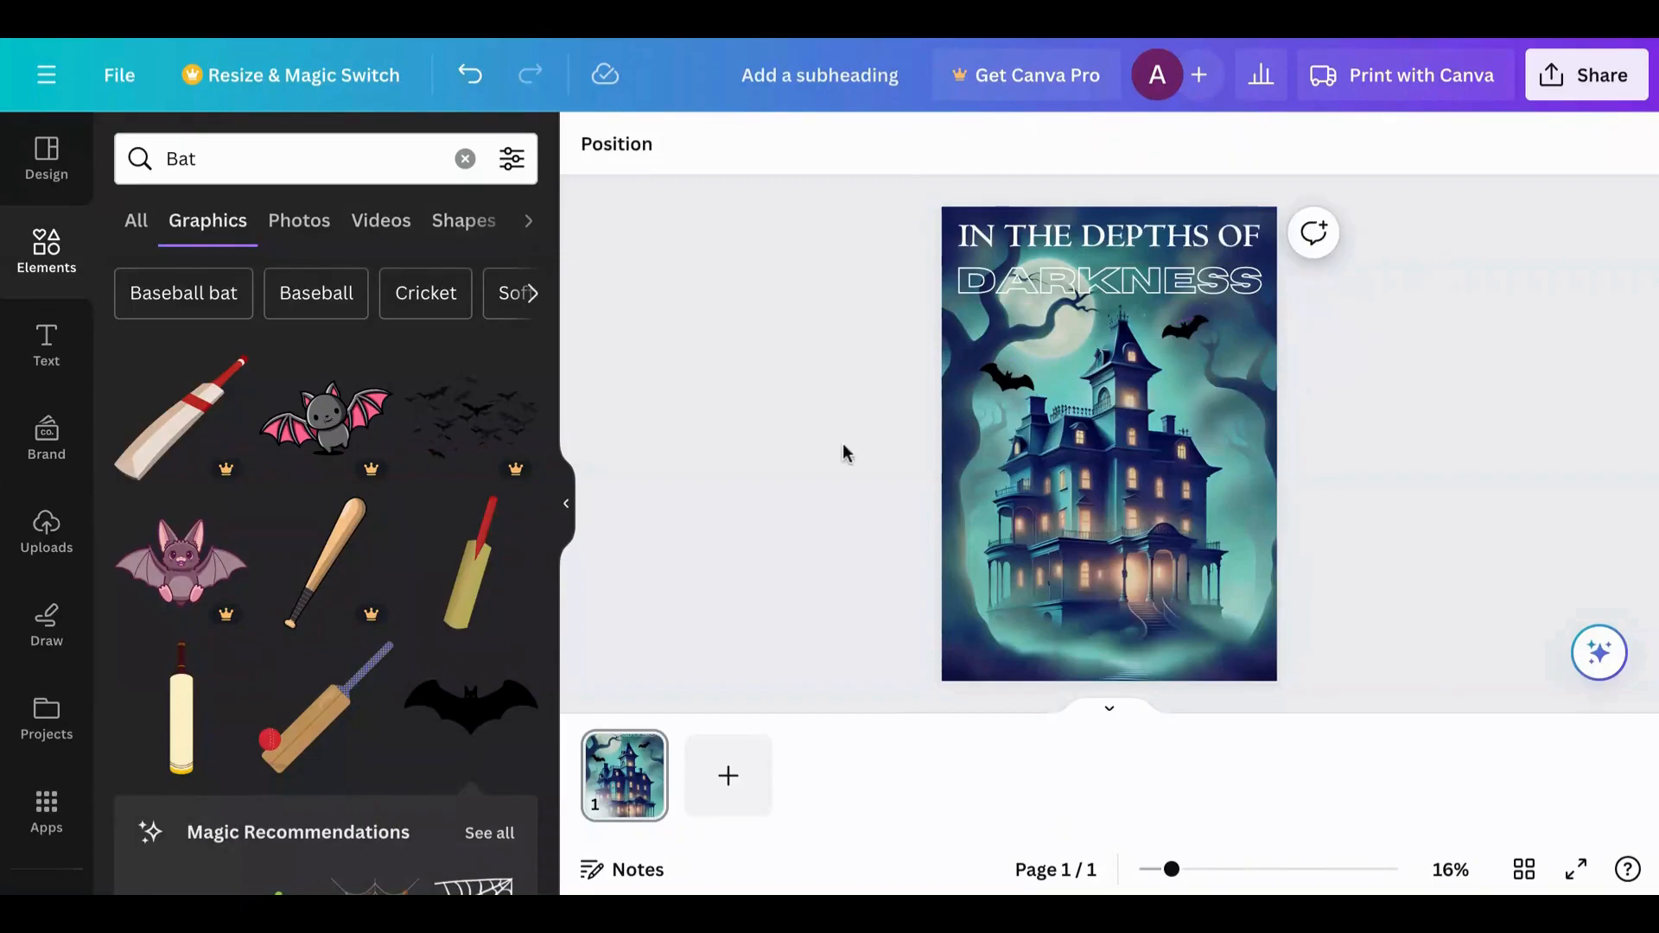
left_click(570, 517)
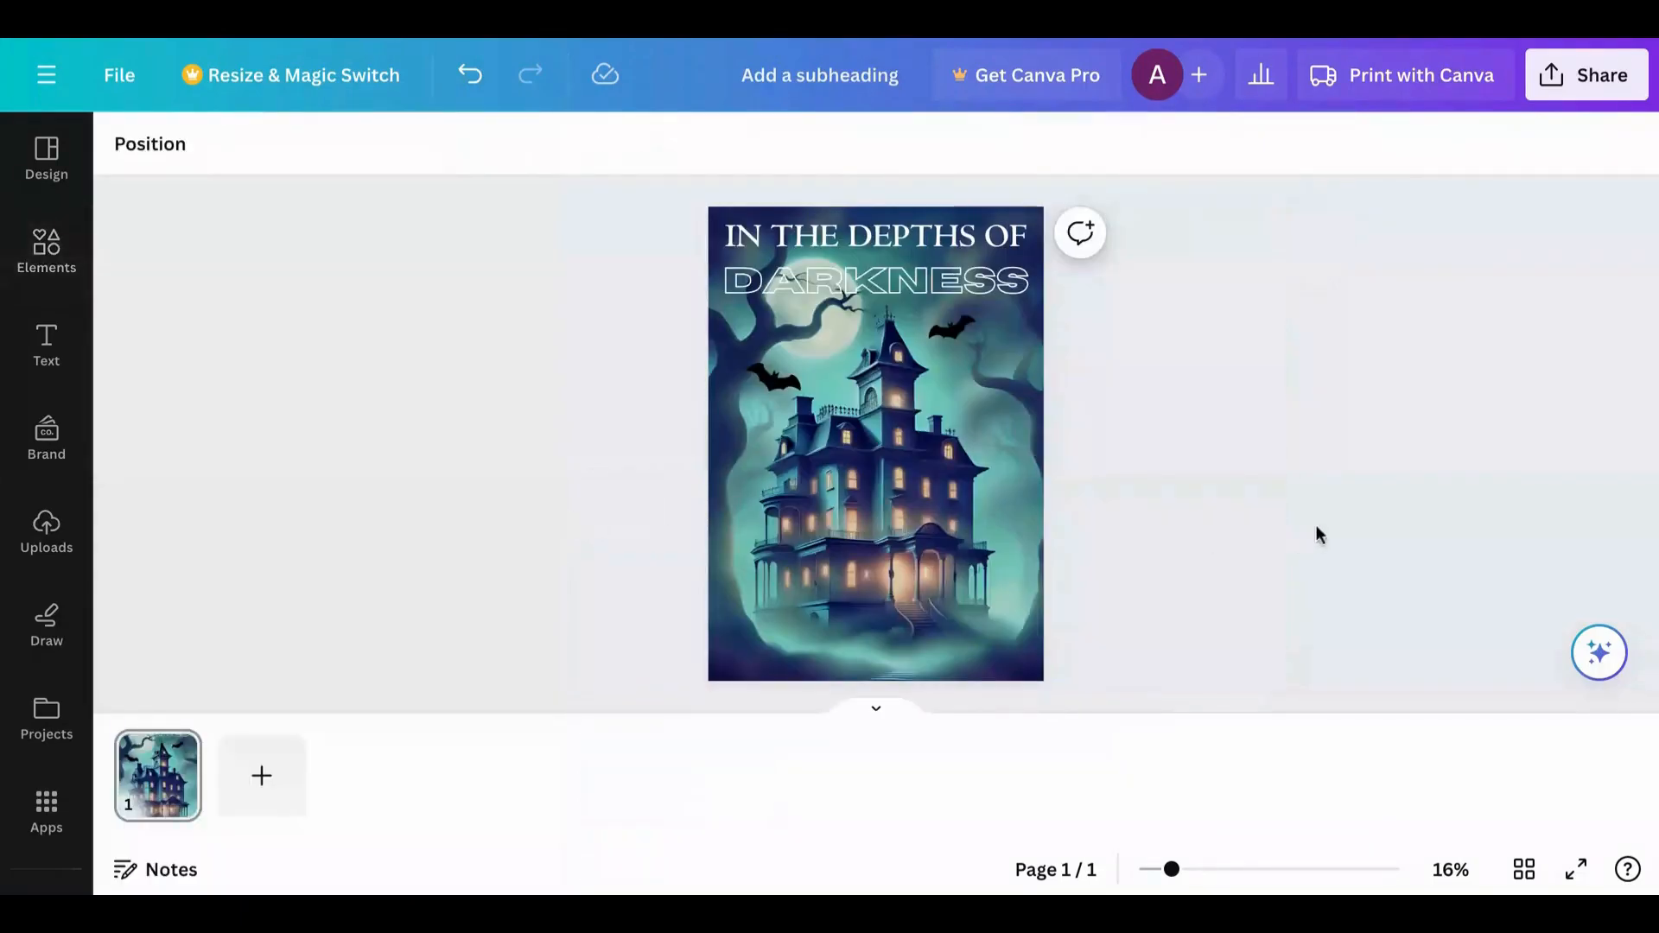